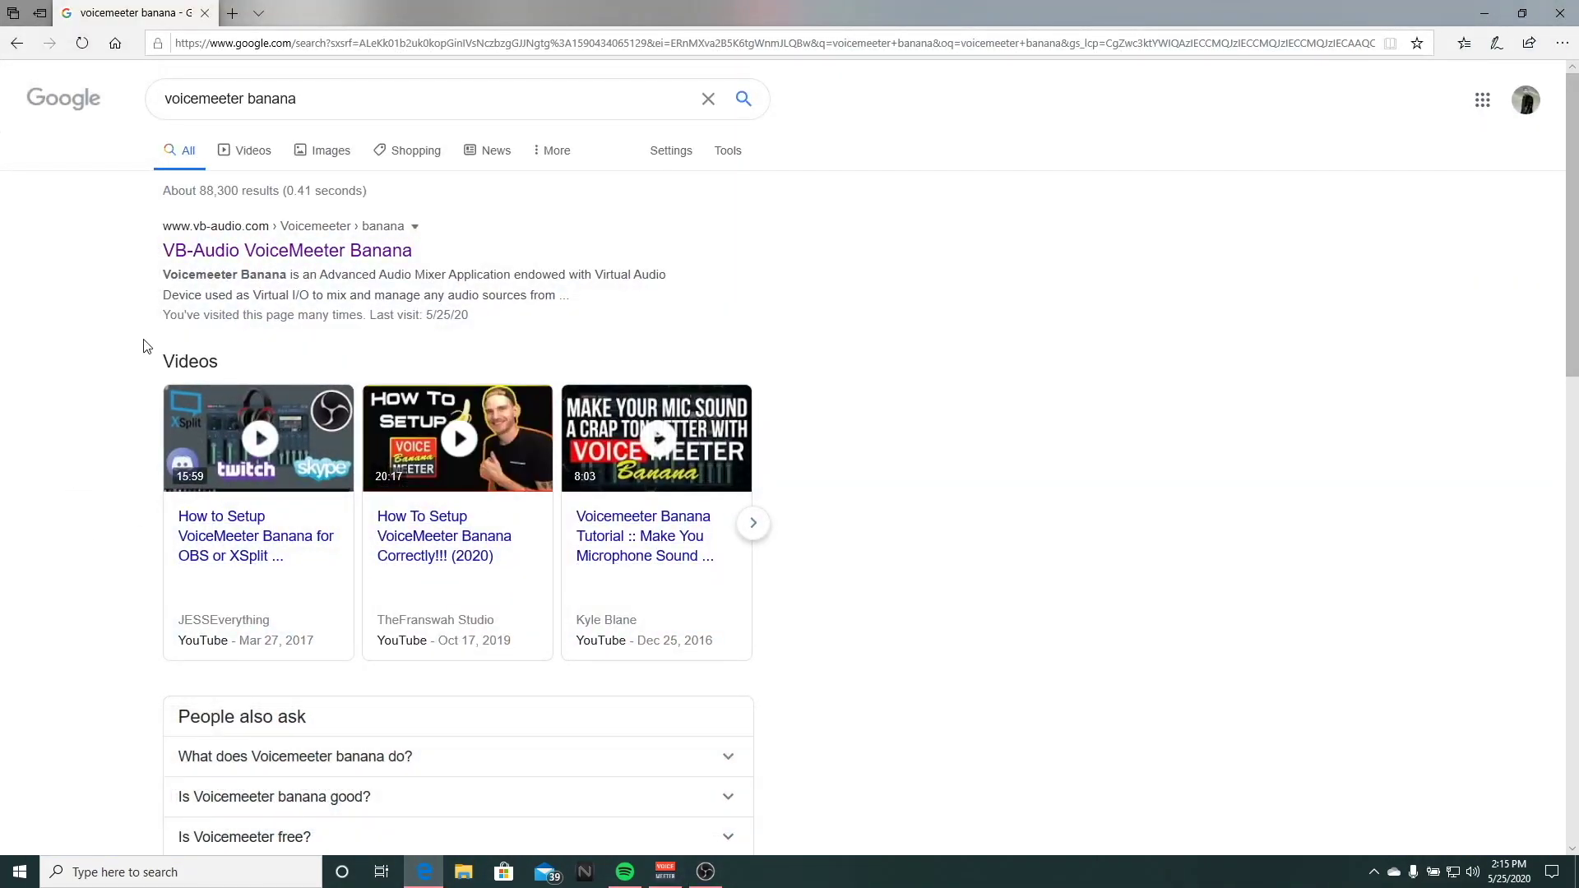
Step: Open the VB-Audio VoiceMeeter Banana page, look over its download options, and go to the Virtual Audio Cable page
click(216, 256)
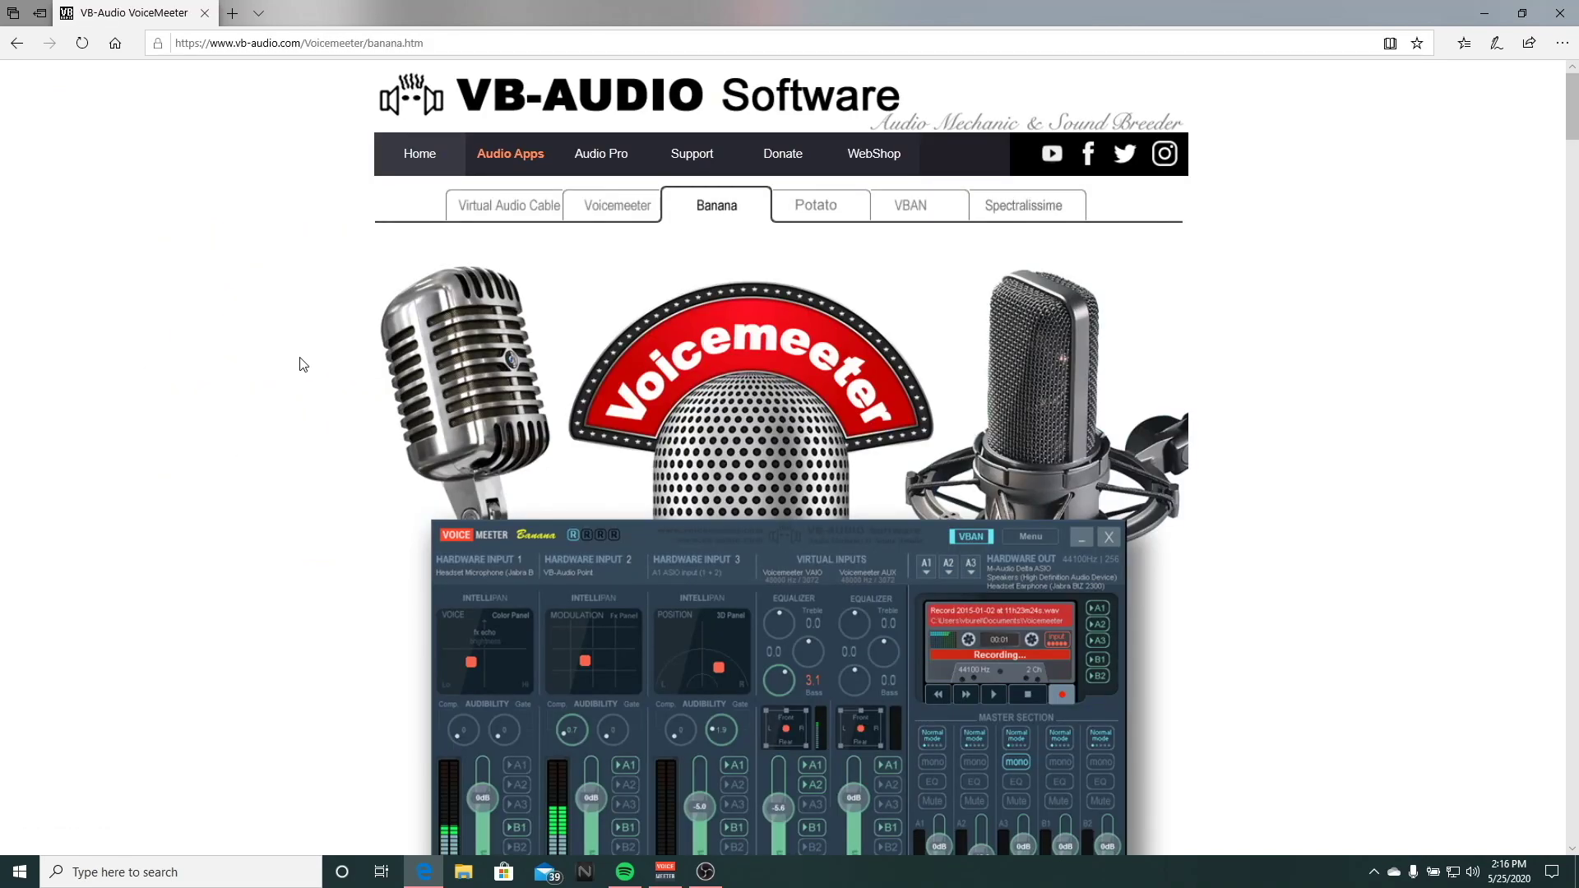
scroll(303, 364, down, 8)
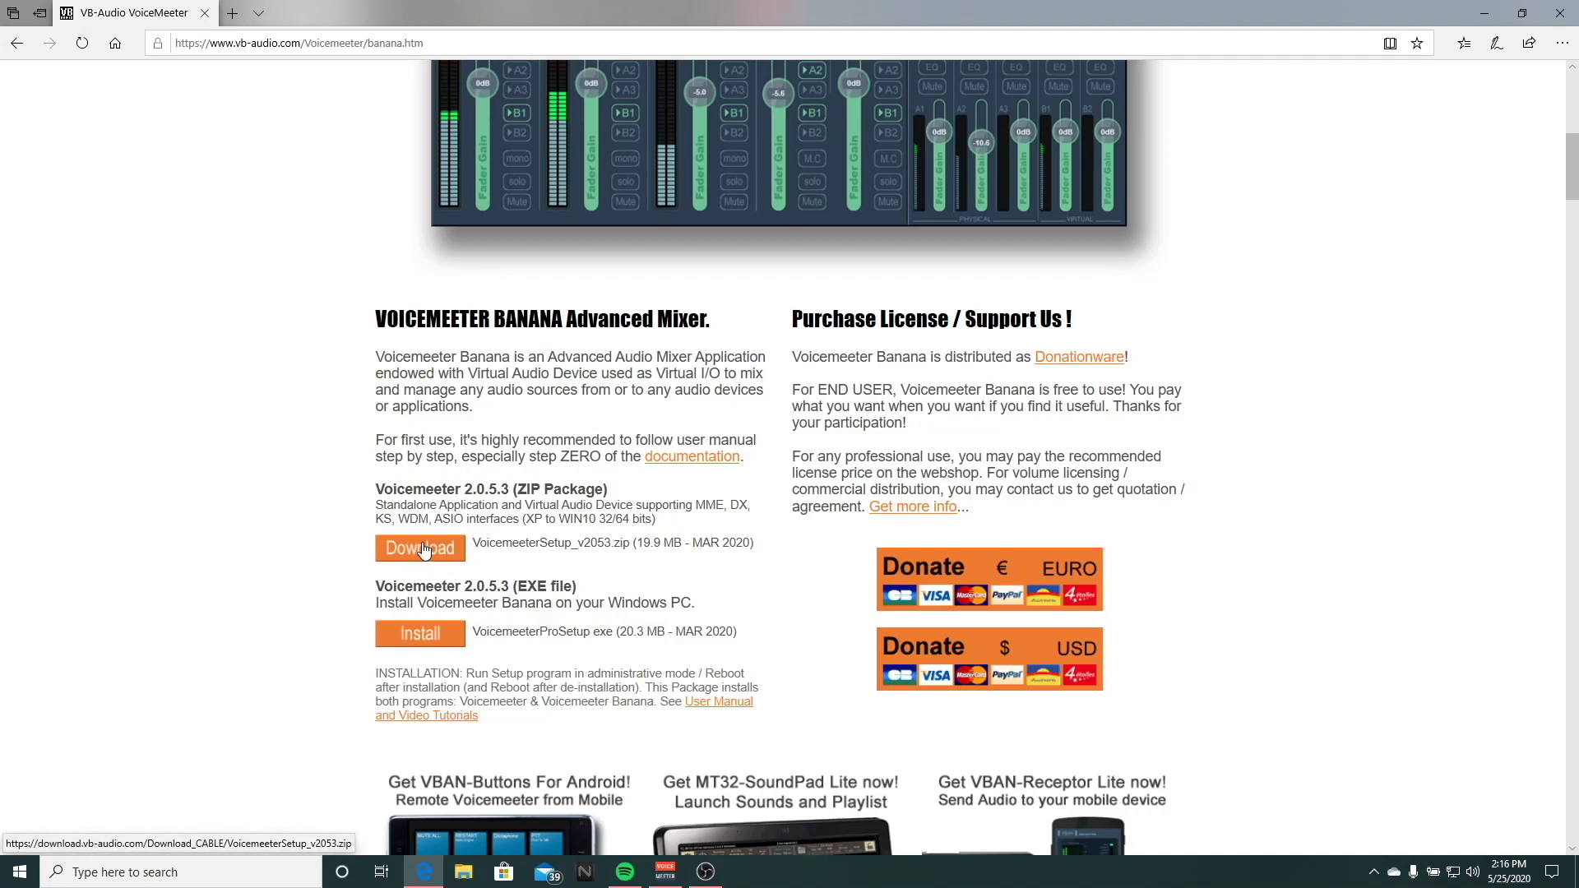
scroll(378, 567, up, 8)
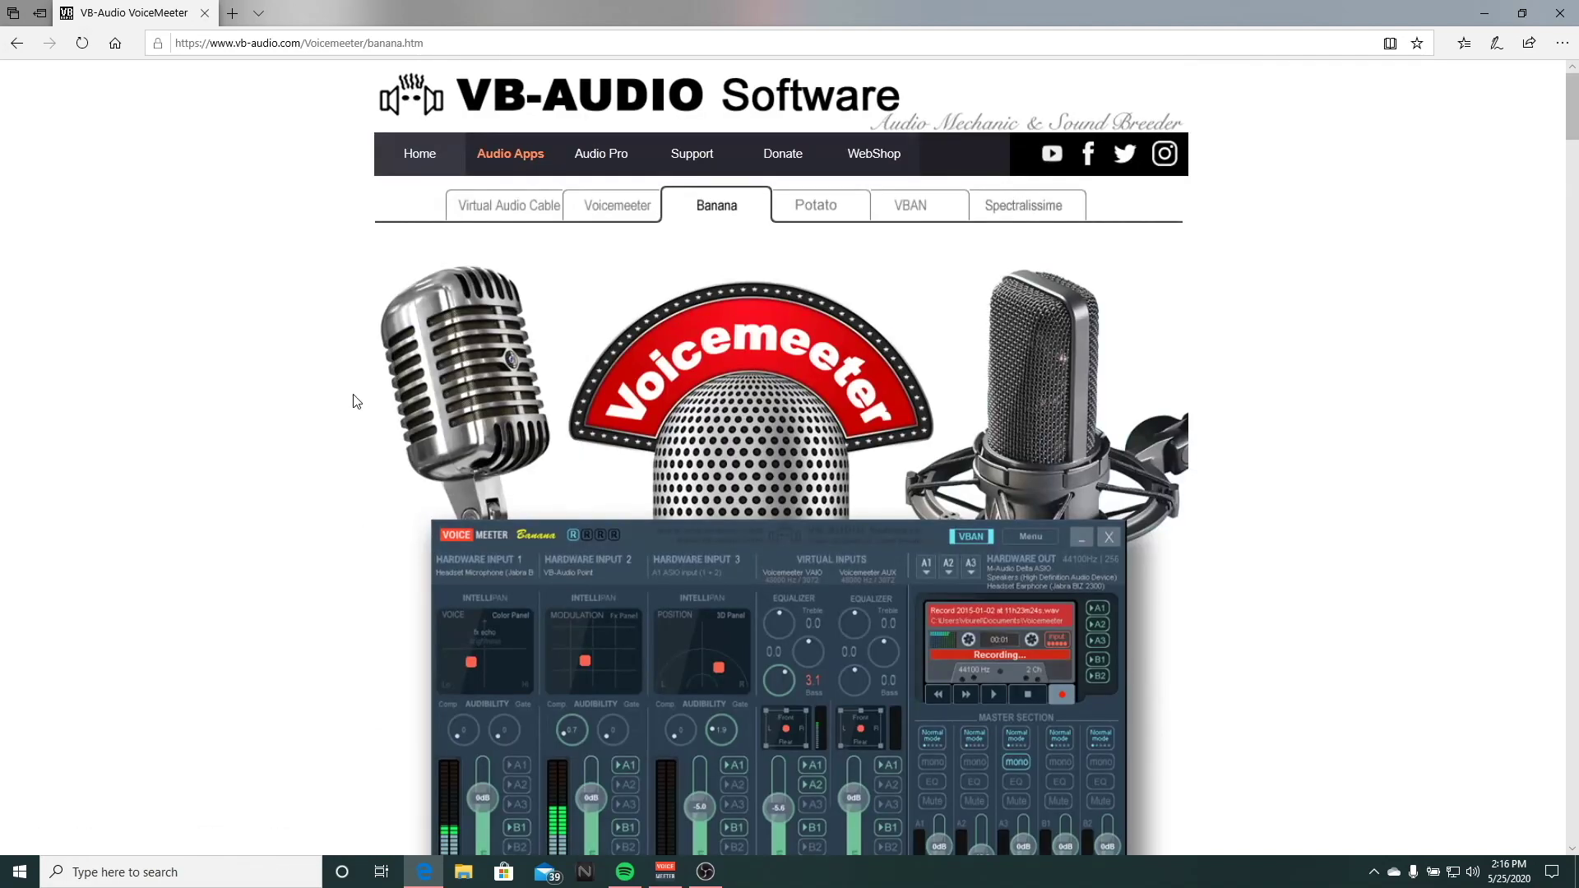
click(493, 210)
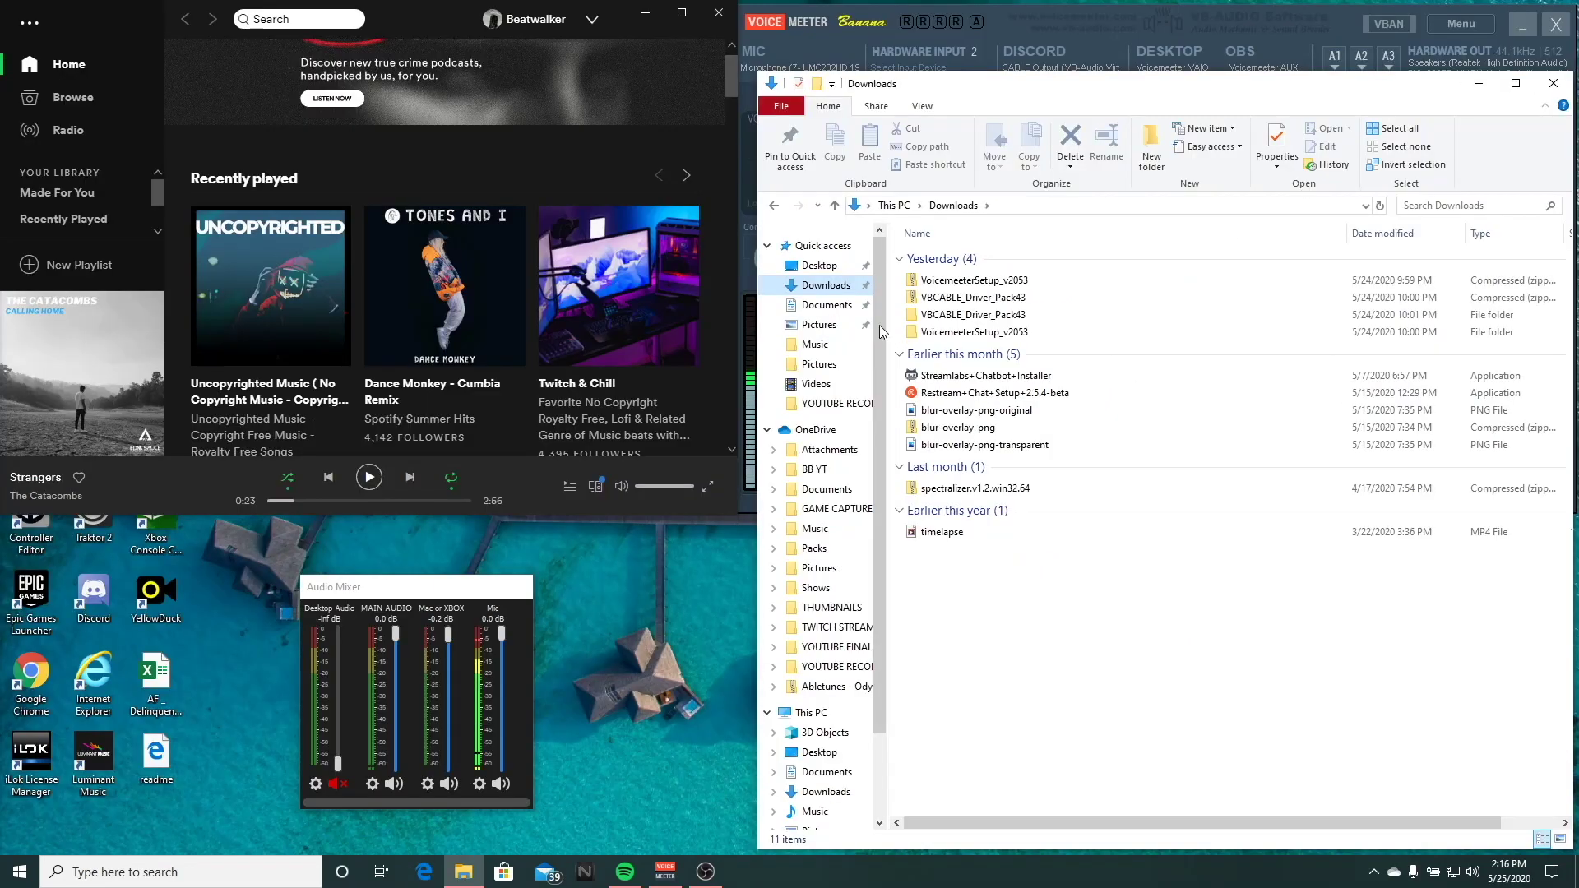
Step: Open the extracted VoicemeeterSetup_v2053 folder in Downloads to locate the VoicemeeterProSetup installer
right_click(957, 283)
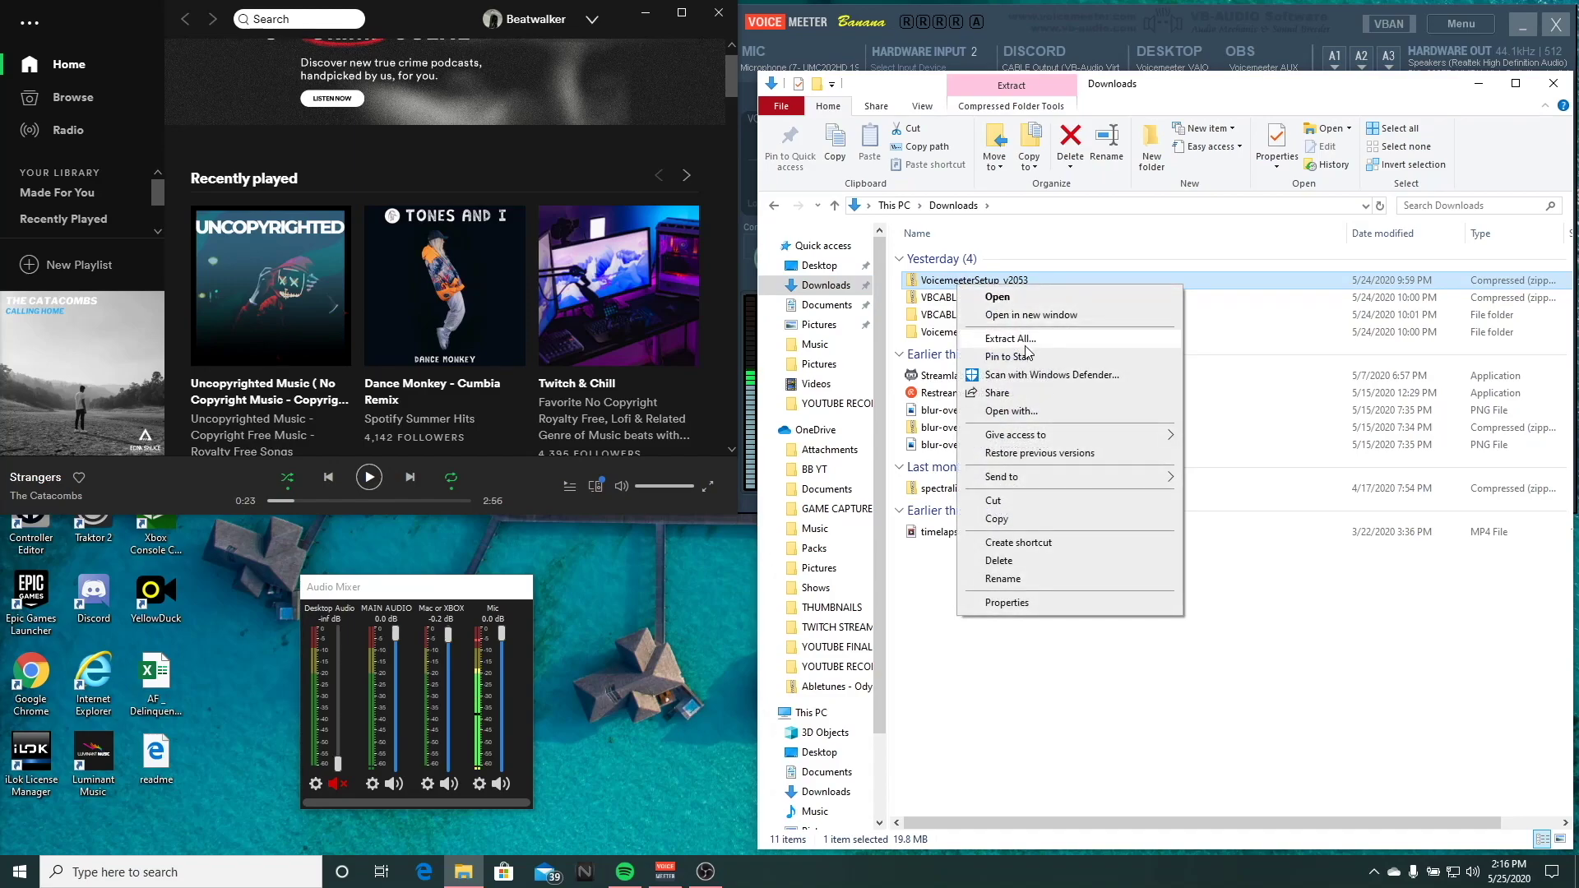
click(927, 321)
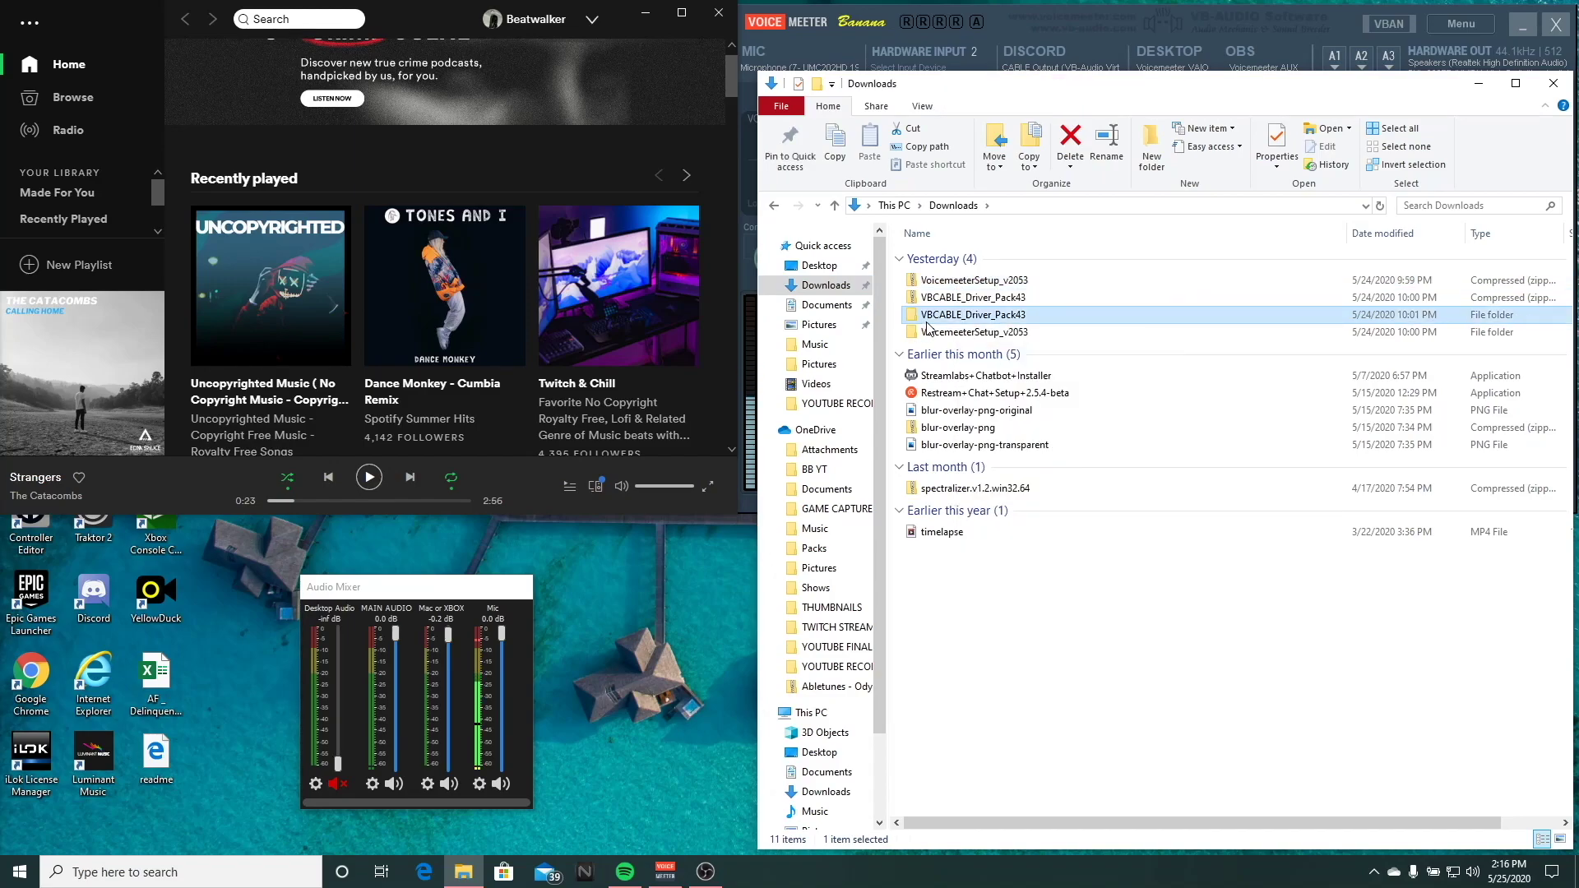
click(966, 333)
double_click(969, 333)
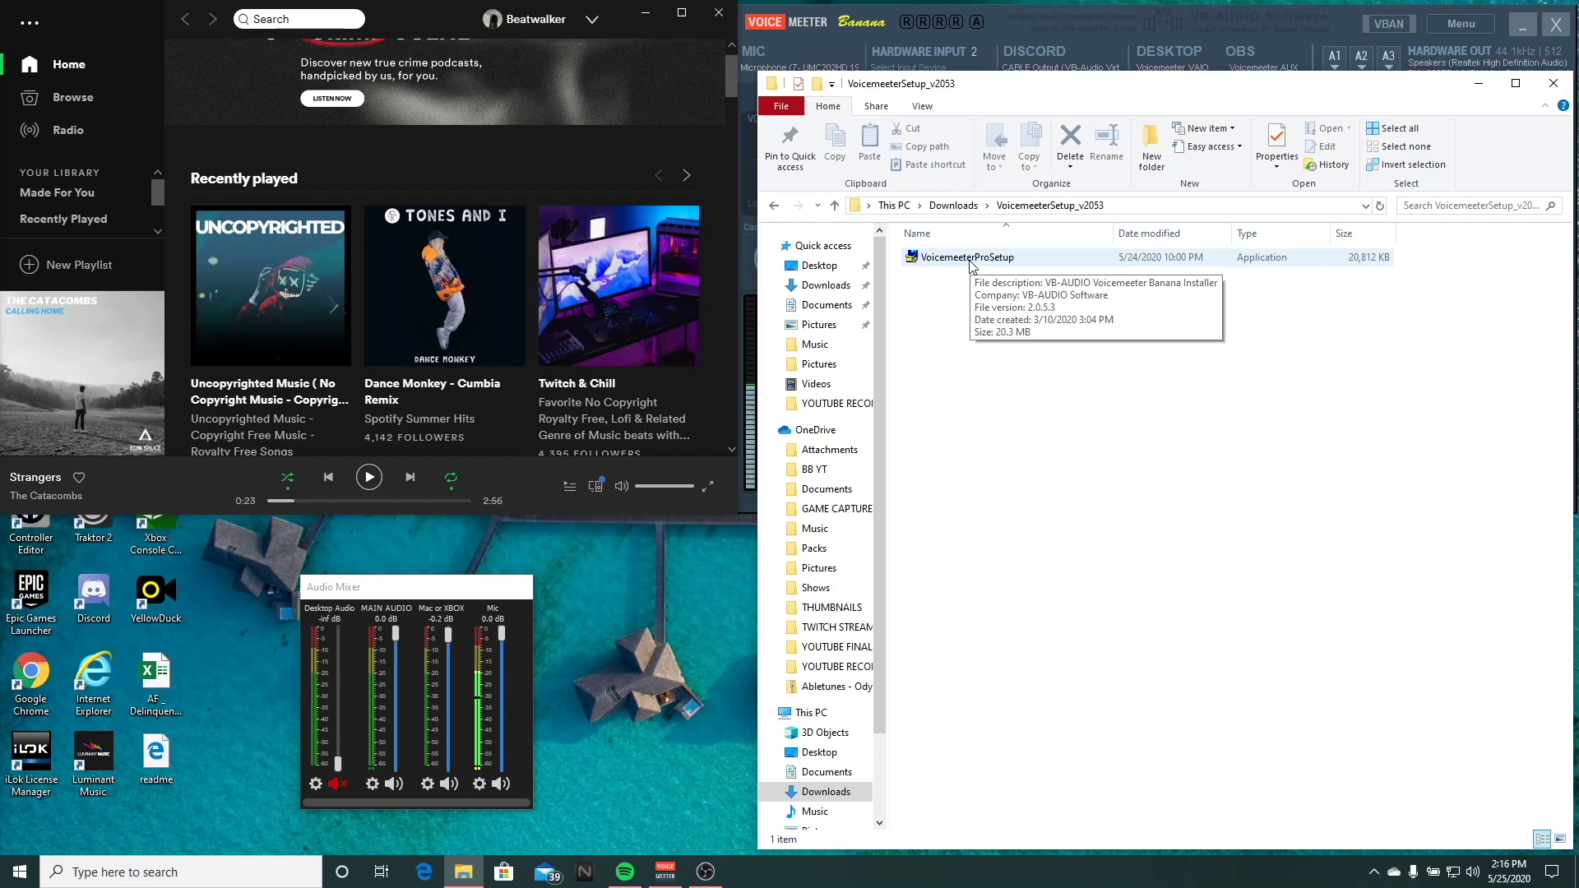
Step: Return to Downloads, open the VBCABLE_Driver_Pack43 folder and view the run options for VBCABLE_Setup_x64
click(772, 204)
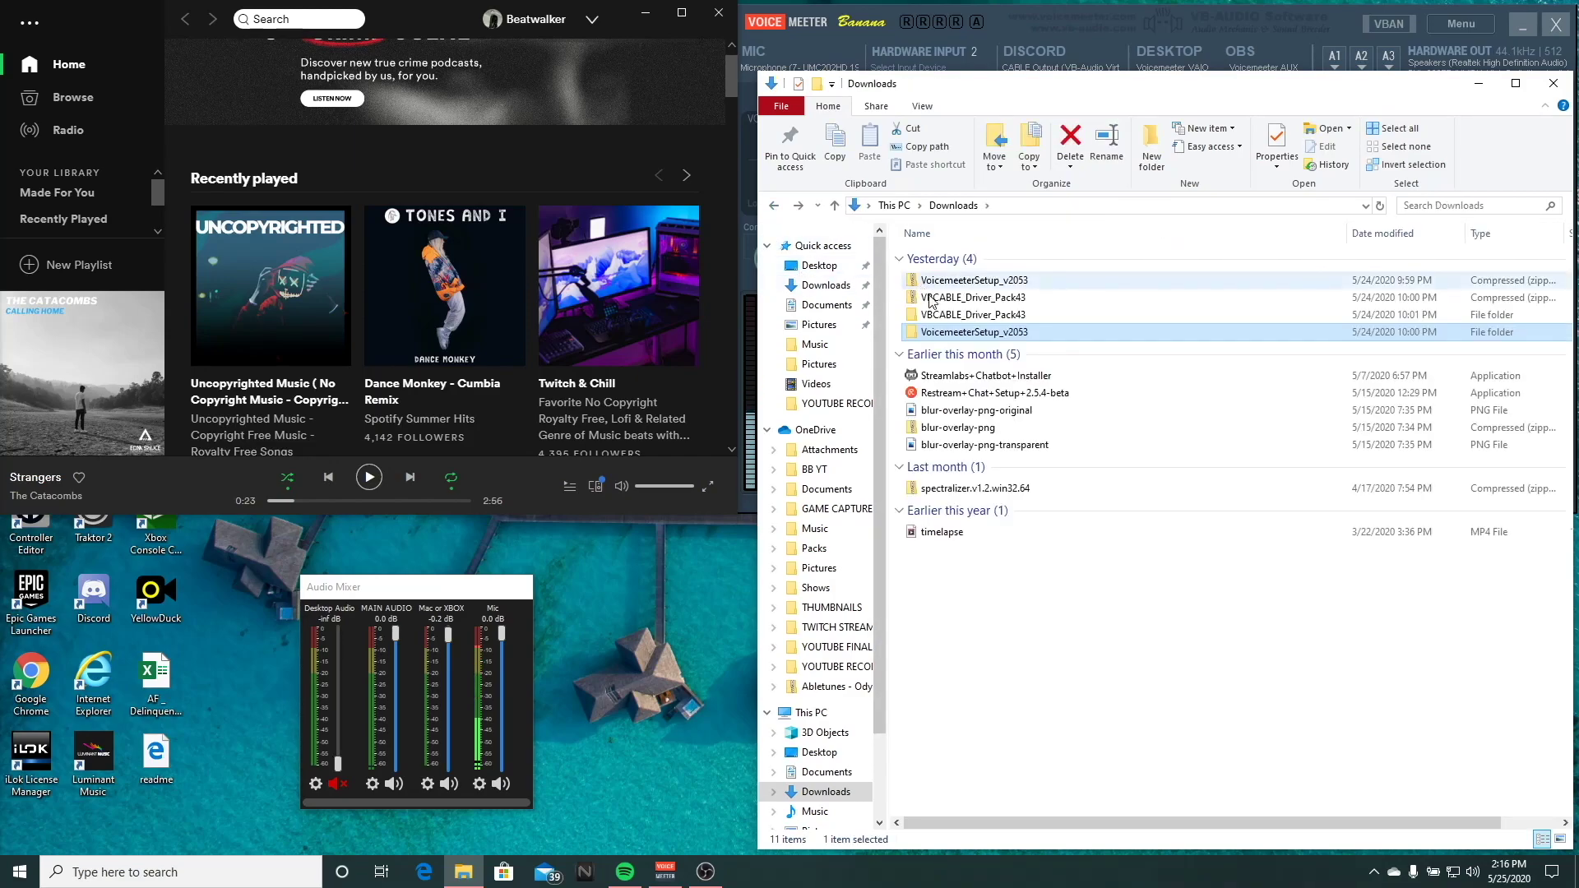
double_click(964, 320)
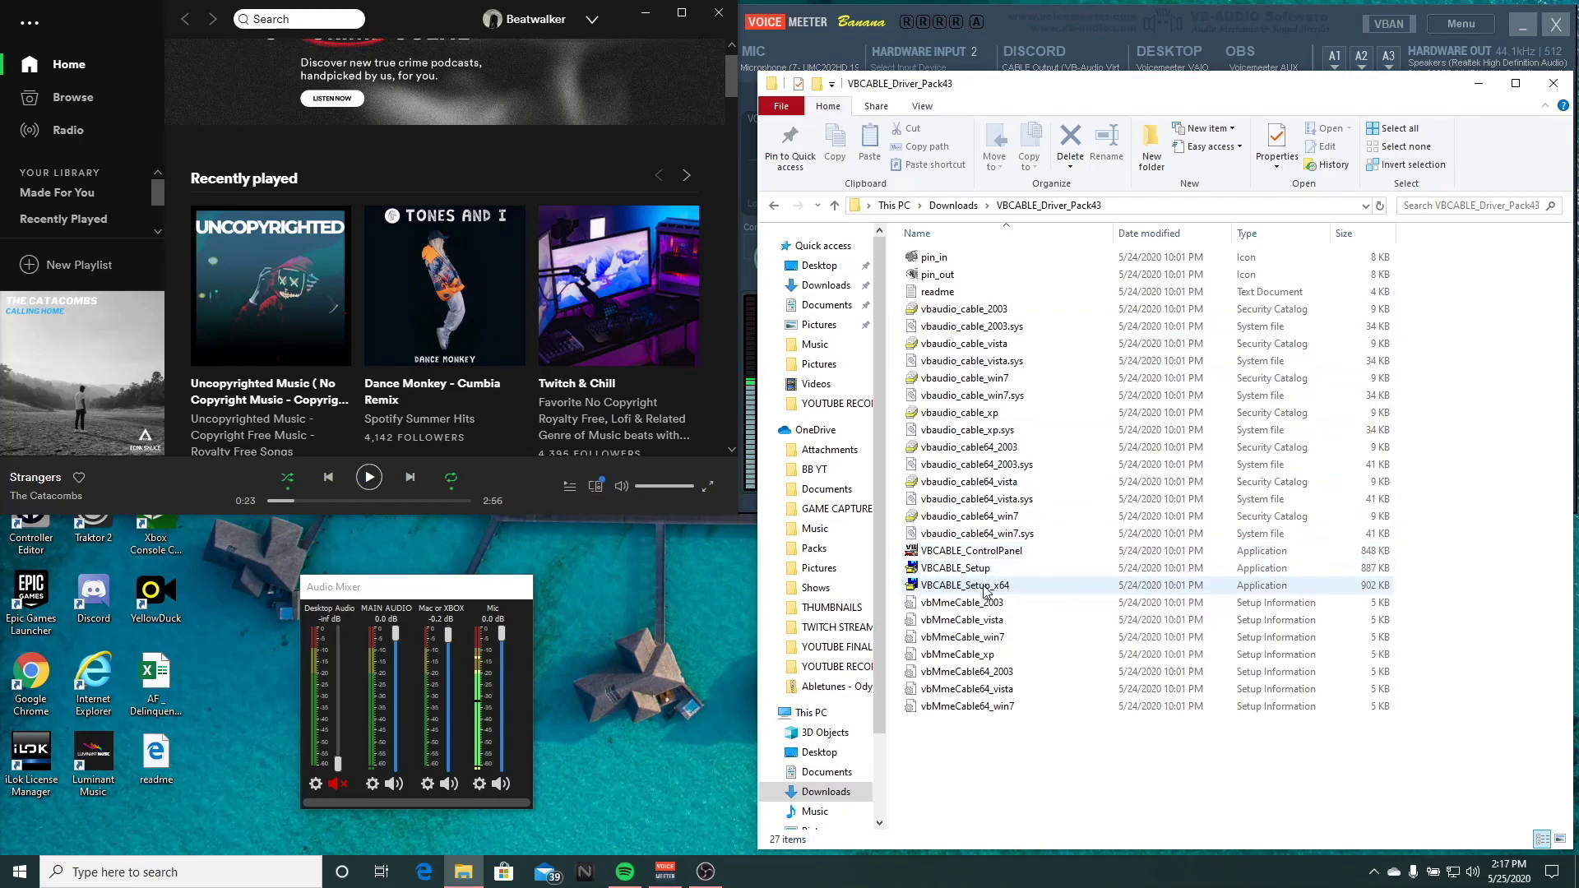
right_click(964, 587)
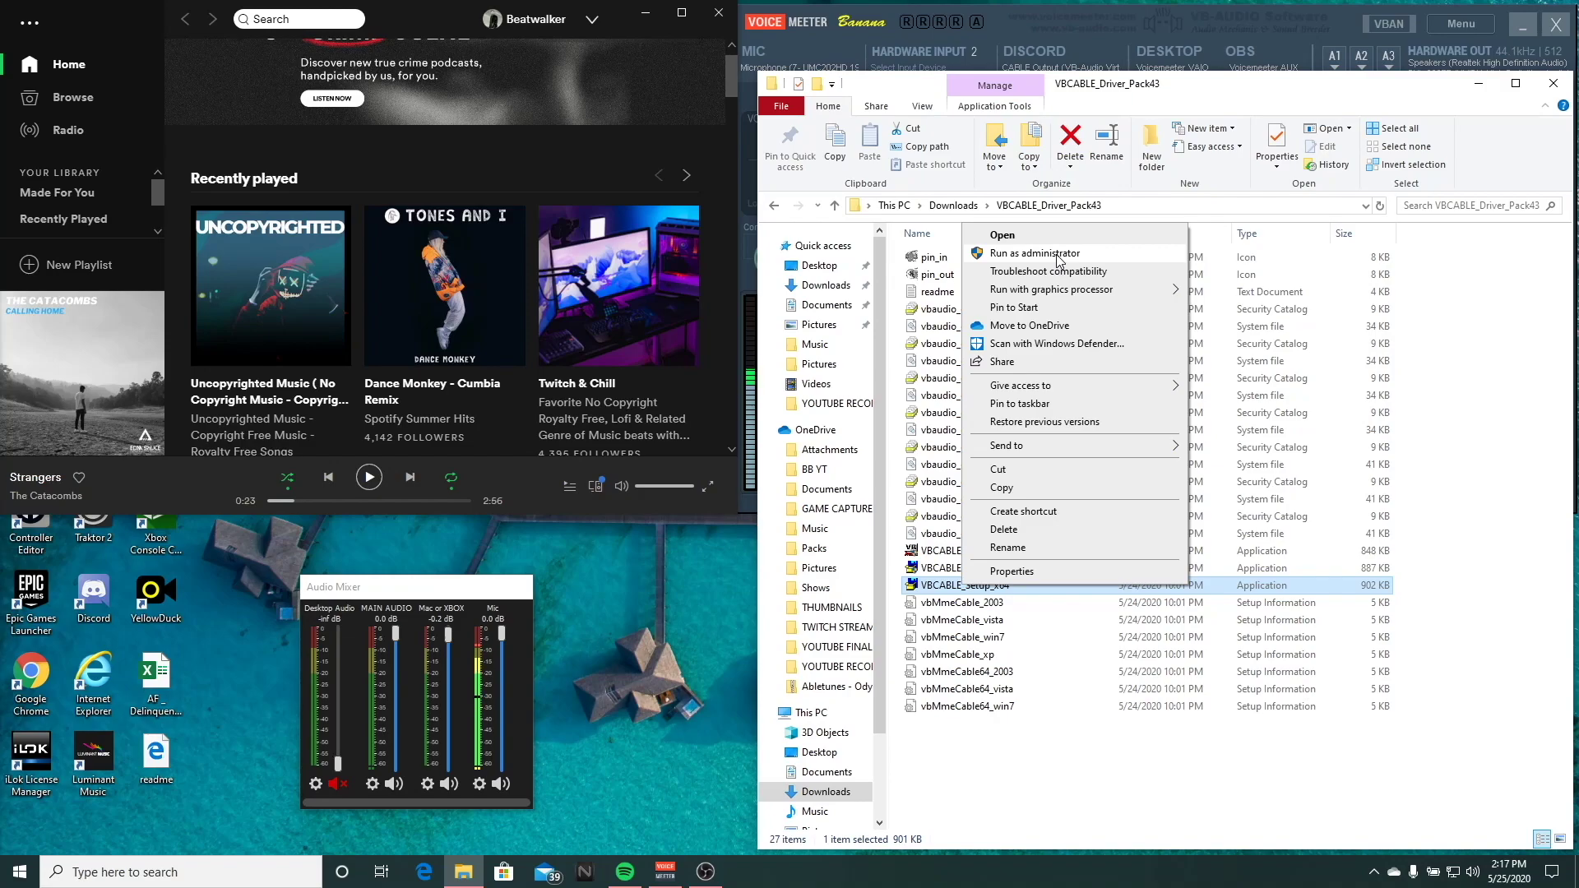
click(975, 568)
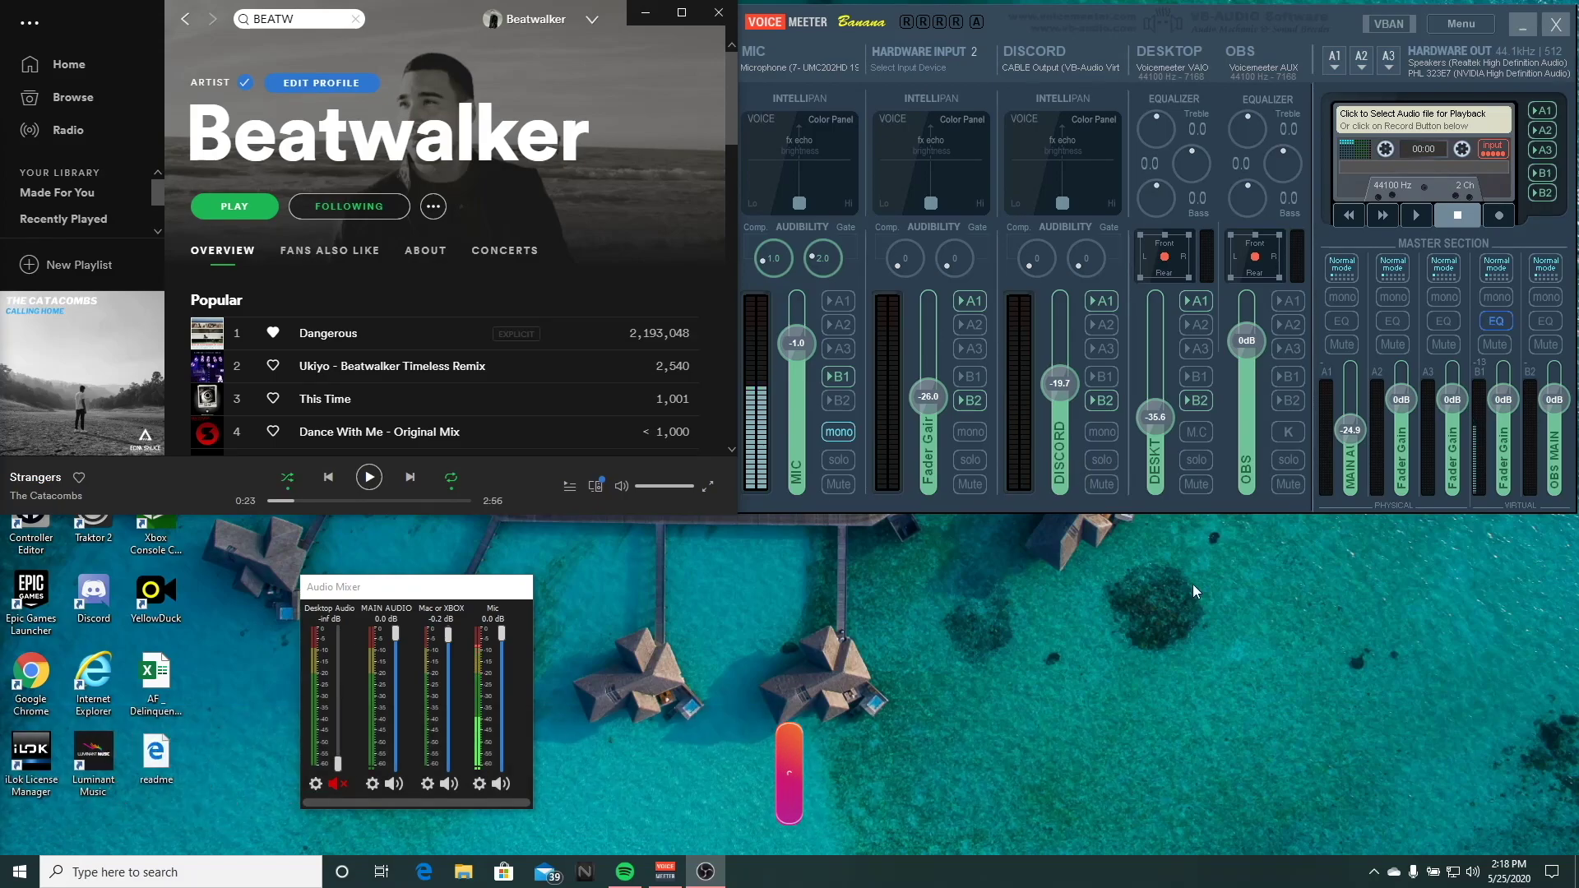
Step: Open the Windows sound settings and choose VoiceMeeter Input (VB-Audio VoiceMeeter VAIO) as the output device
right_click(1473, 874)
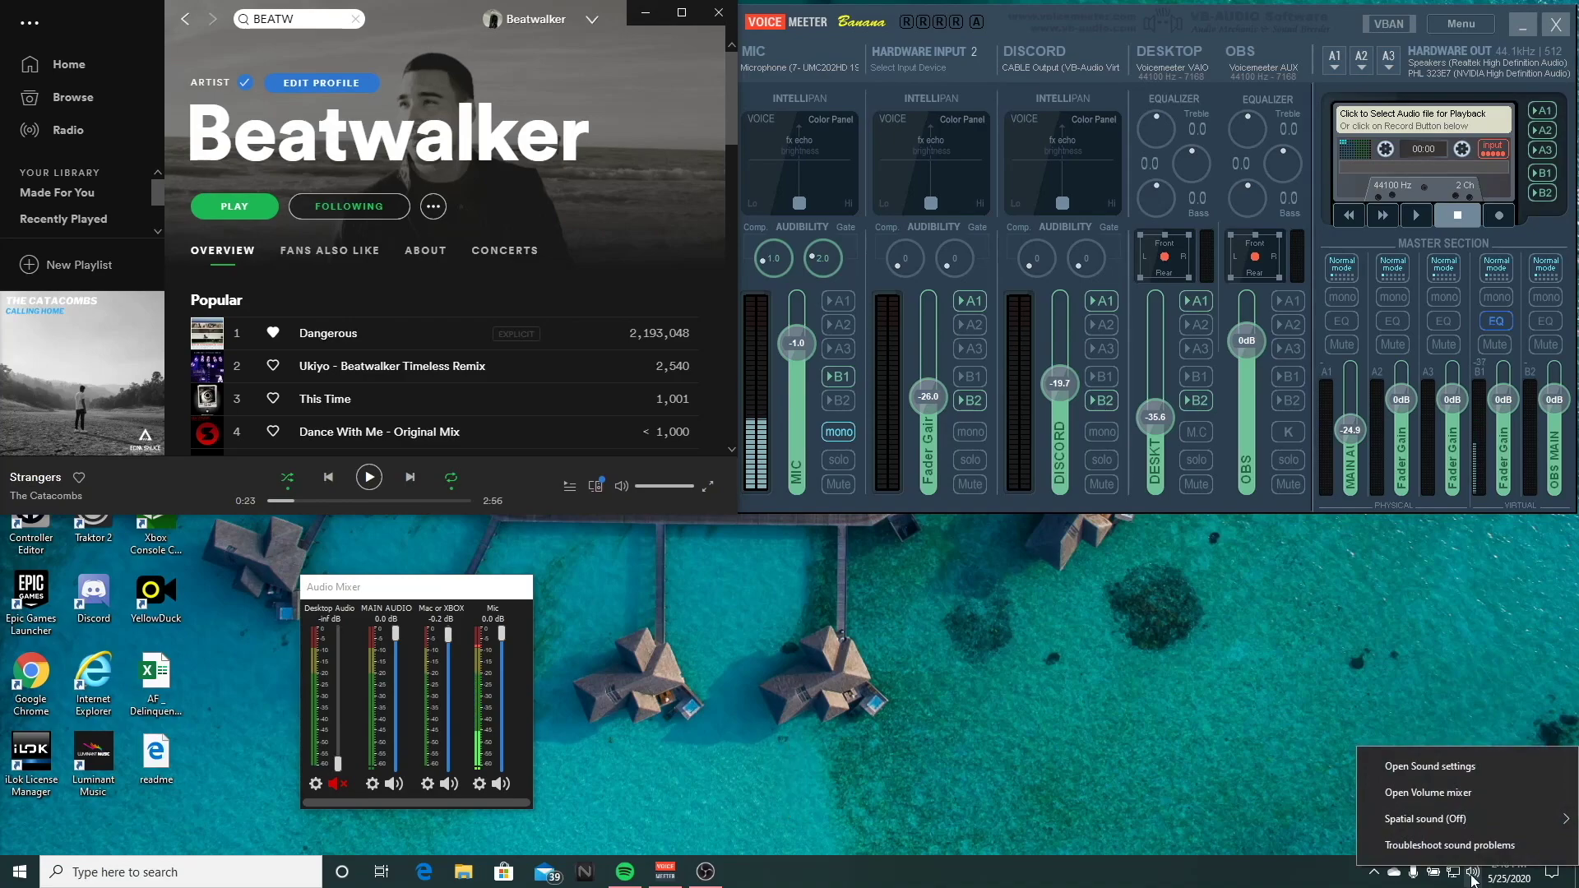
click(1461, 772)
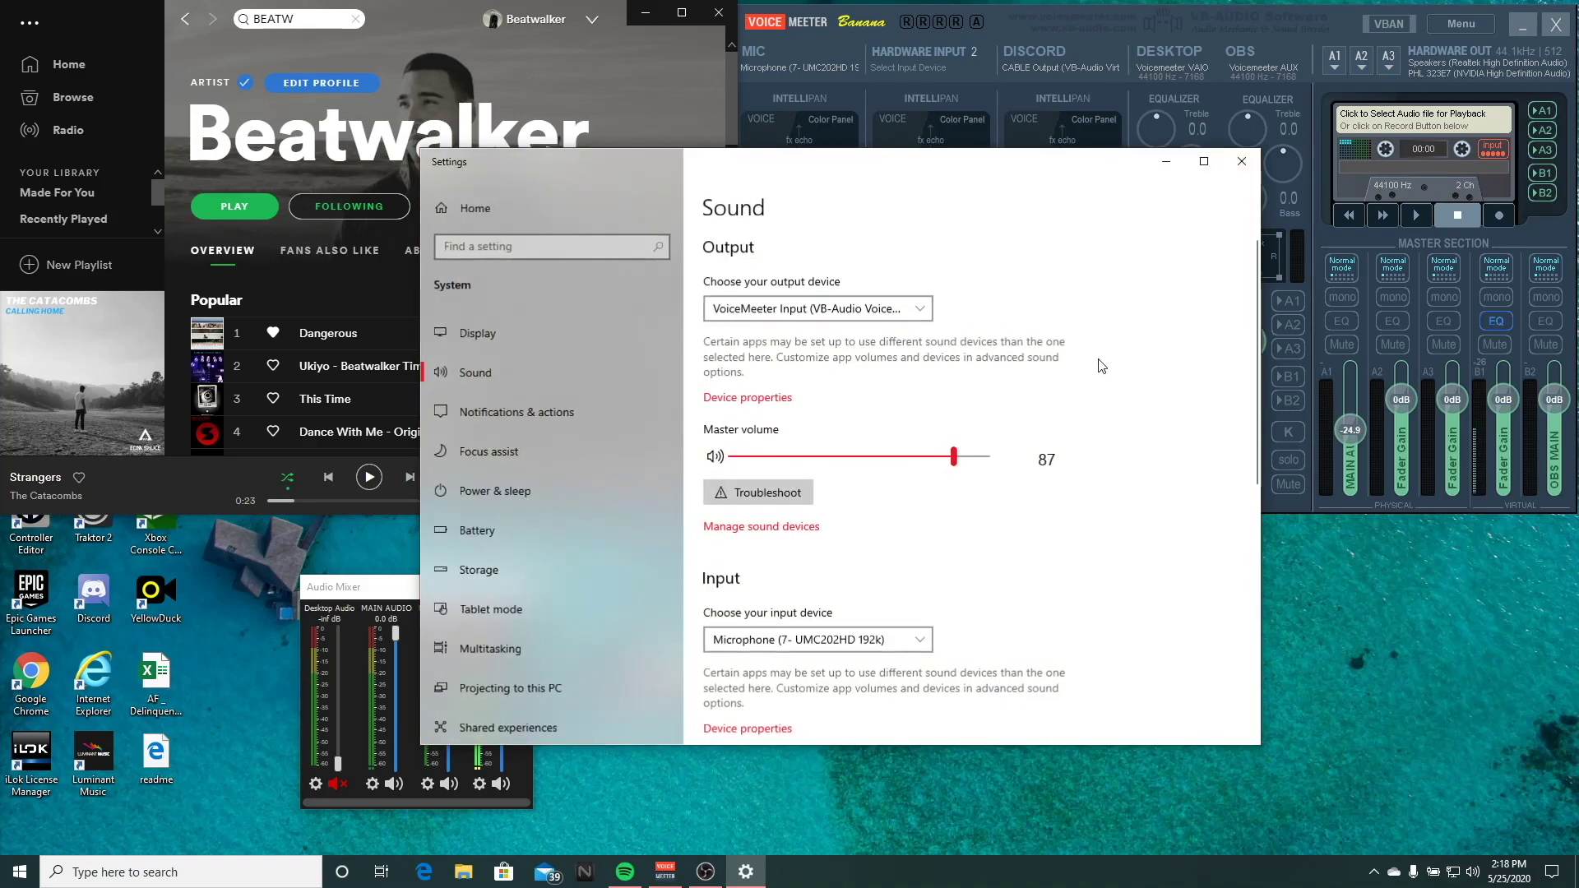
click(846, 309)
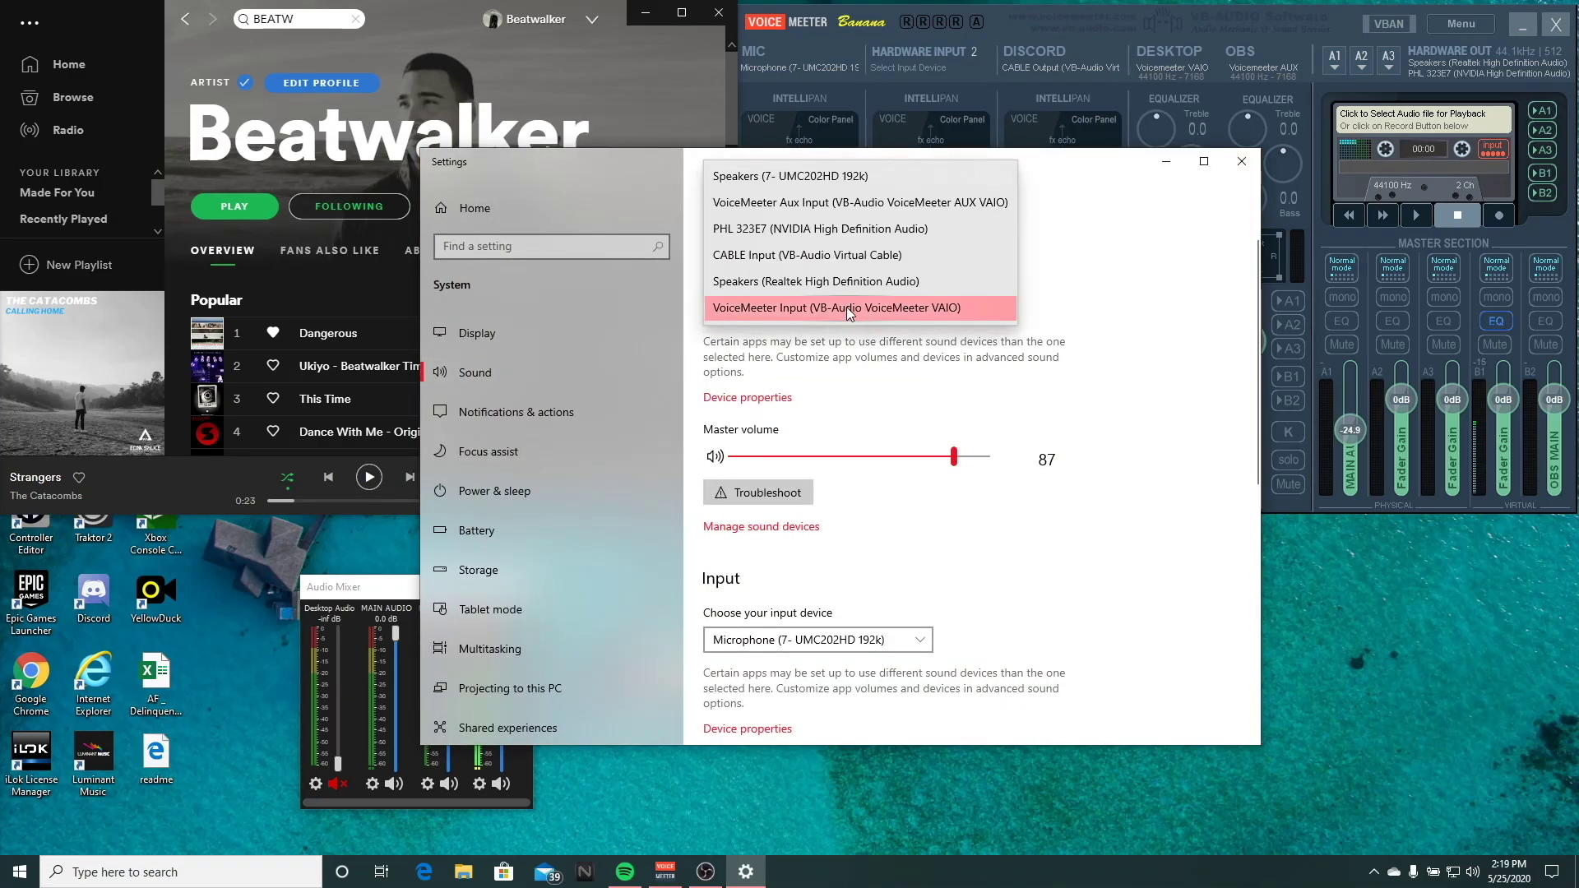
click(846, 308)
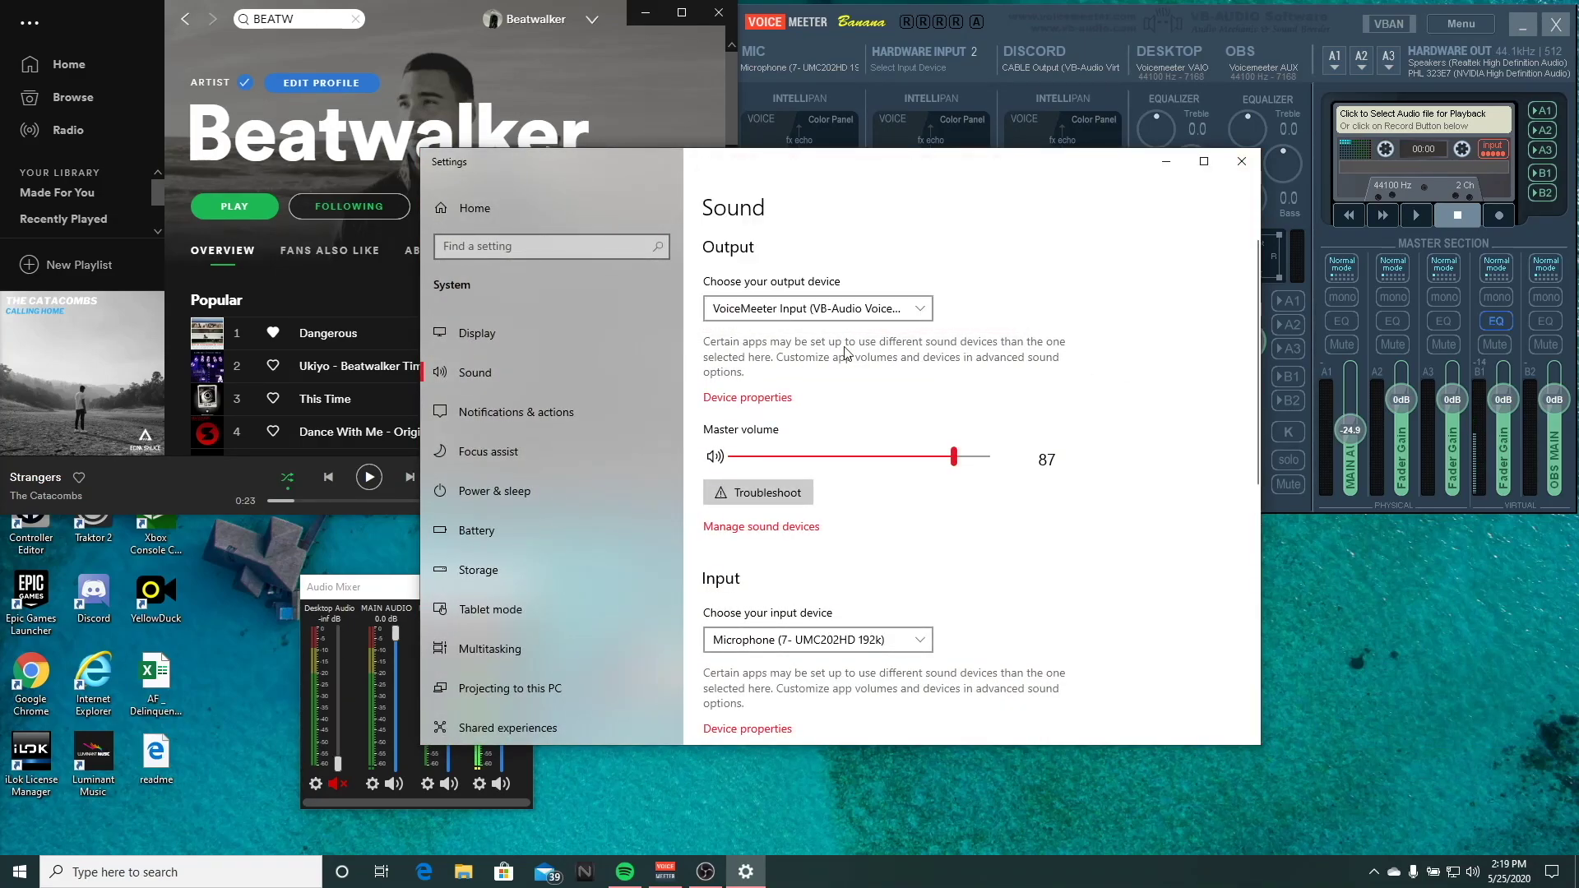
Step: Check the list of playback devices in the Sound Control Panel, cancel without changes, and close the sound settings
scroll(892, 370, down, 6)
scroll(892, 411, down, 2)
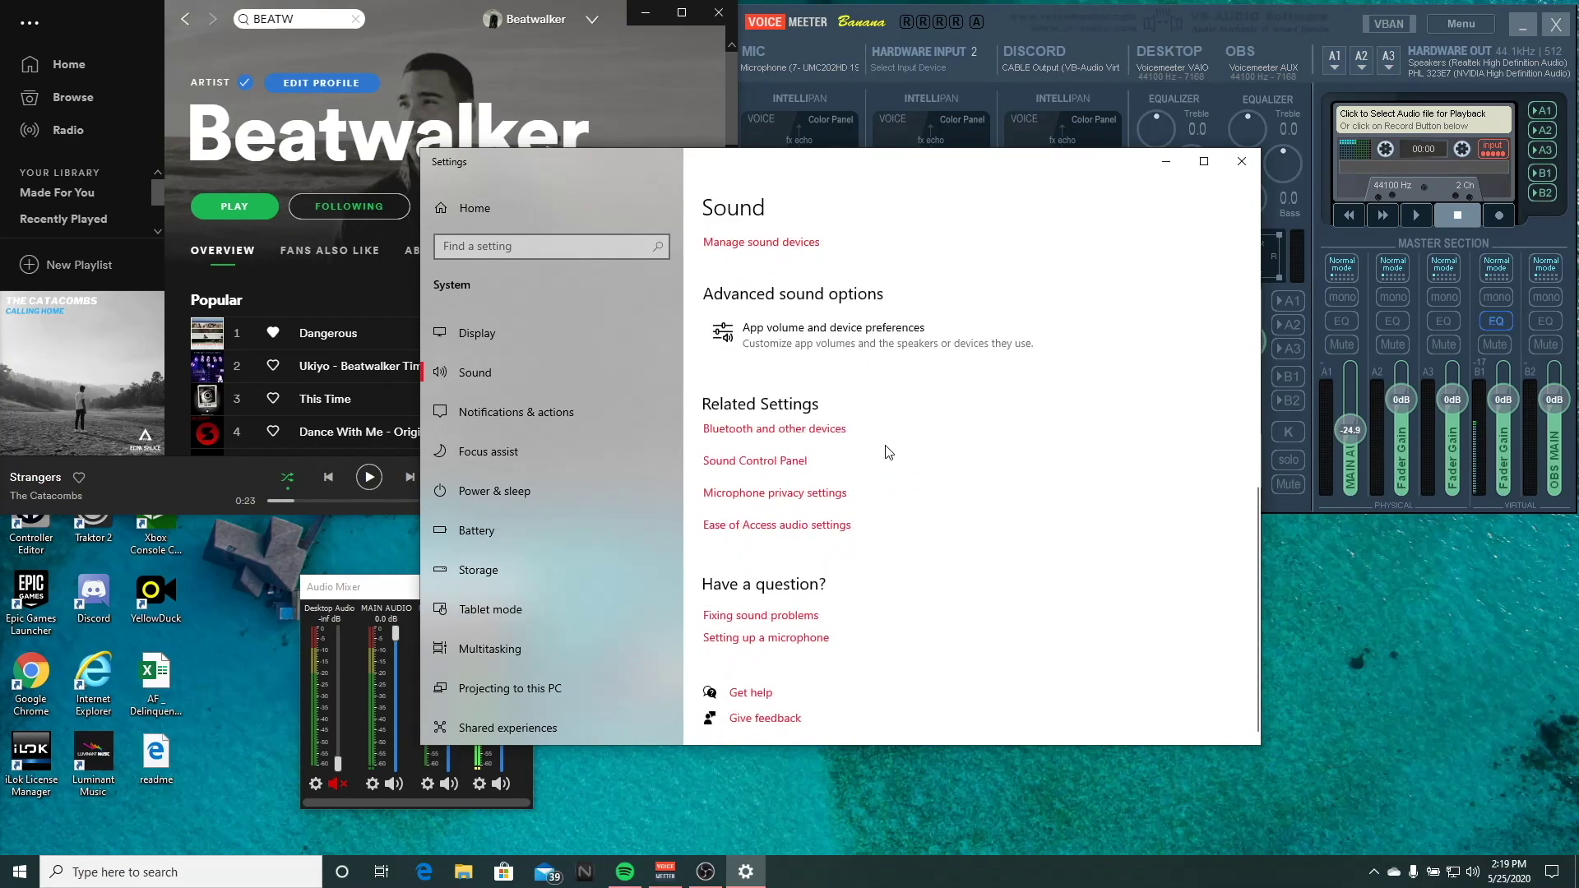
click(751, 463)
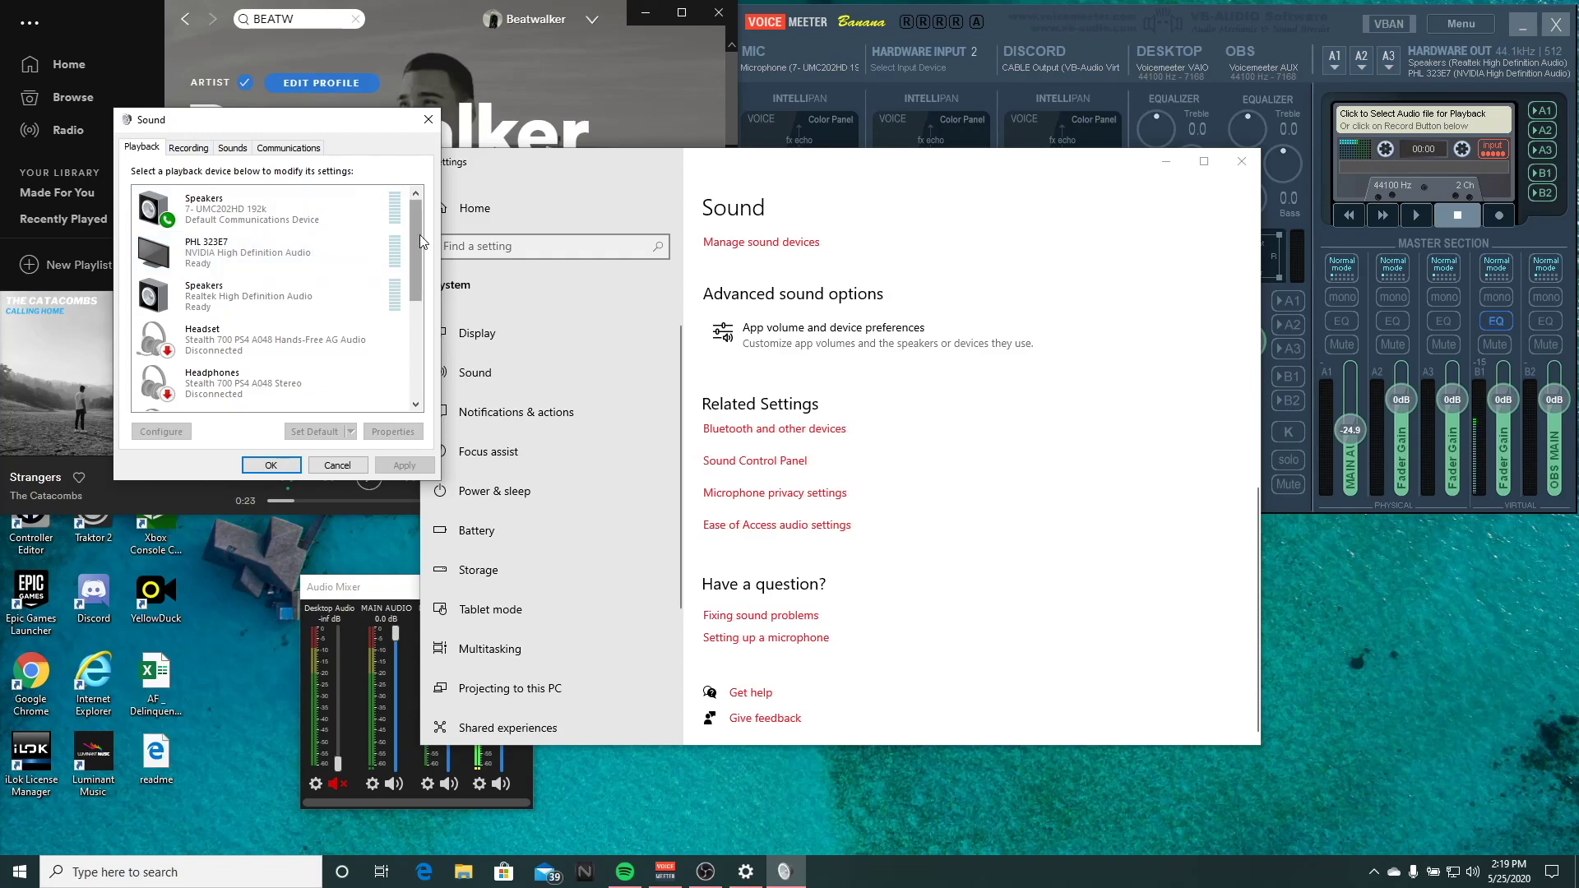
drag(419, 234, 407, 342)
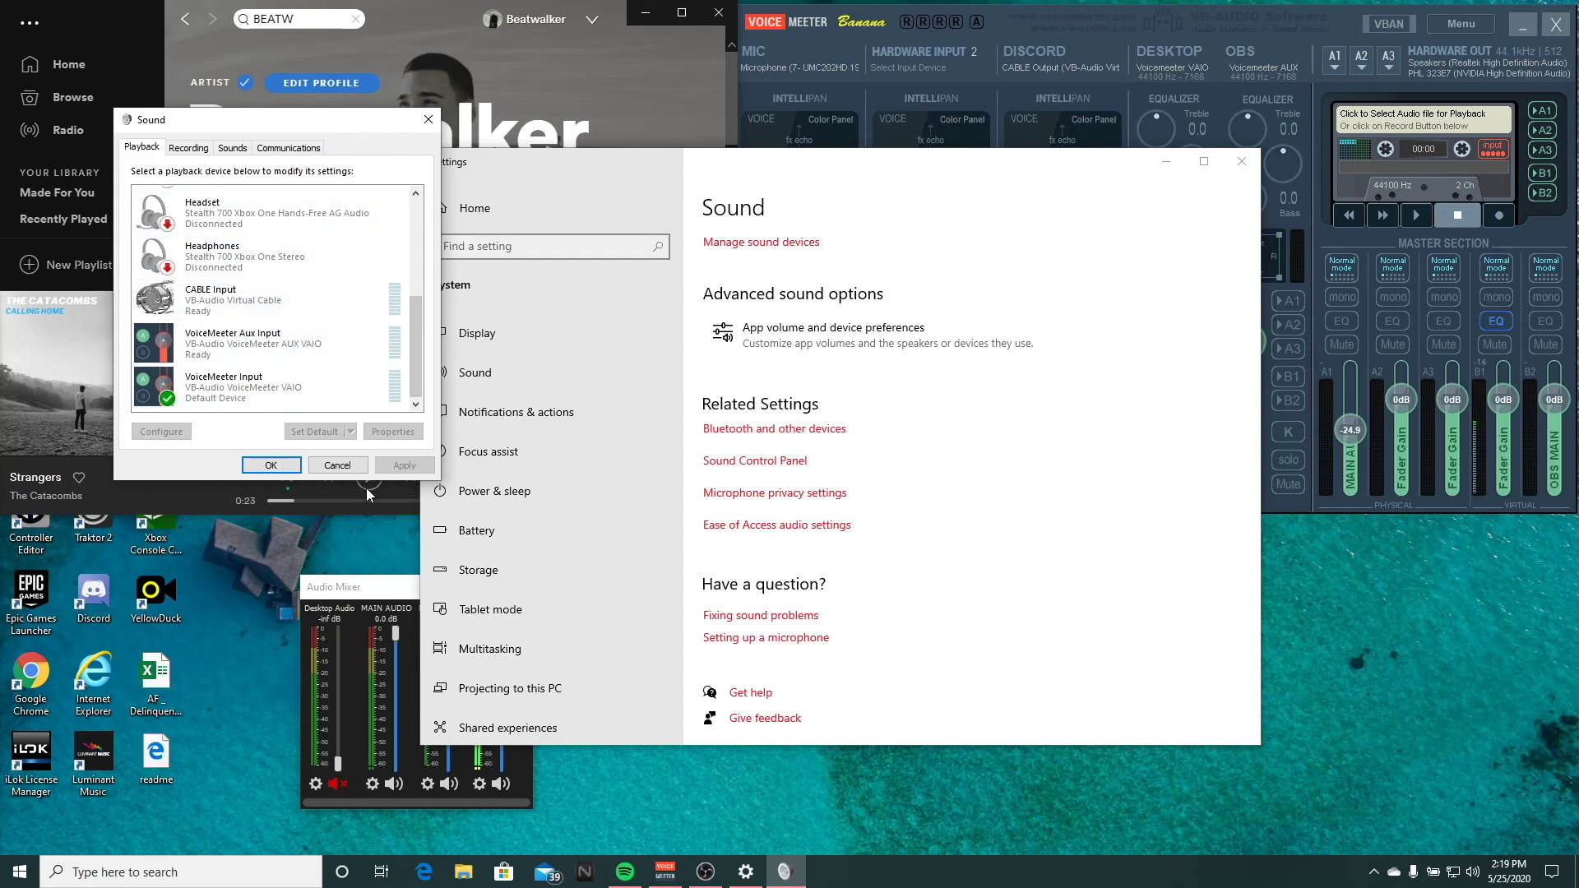
scroll(410, 368, up, 2)
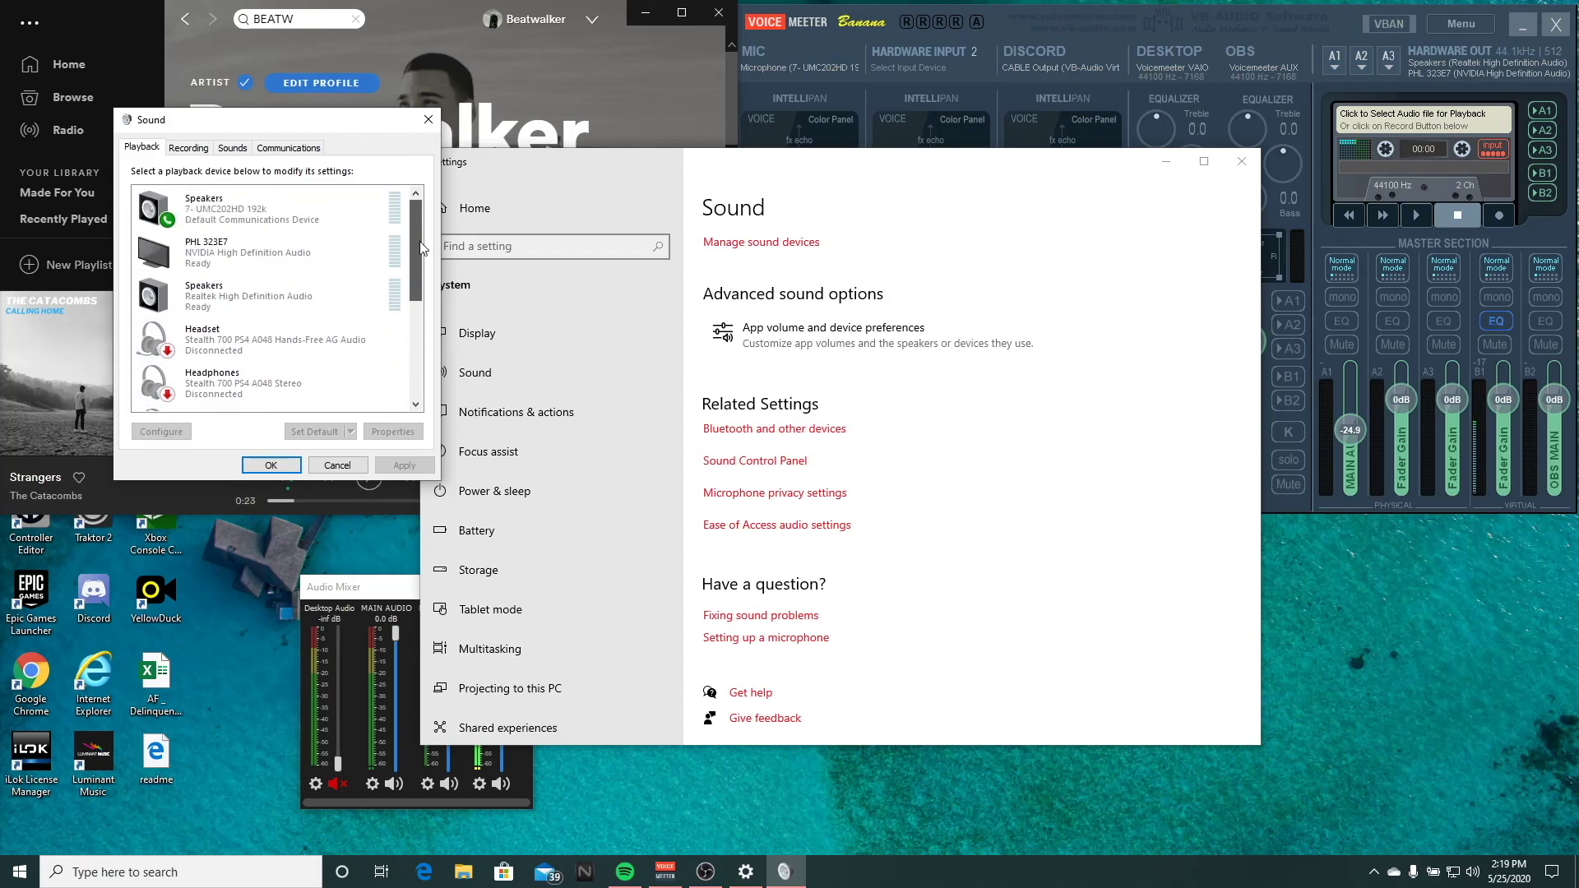
click(337, 464)
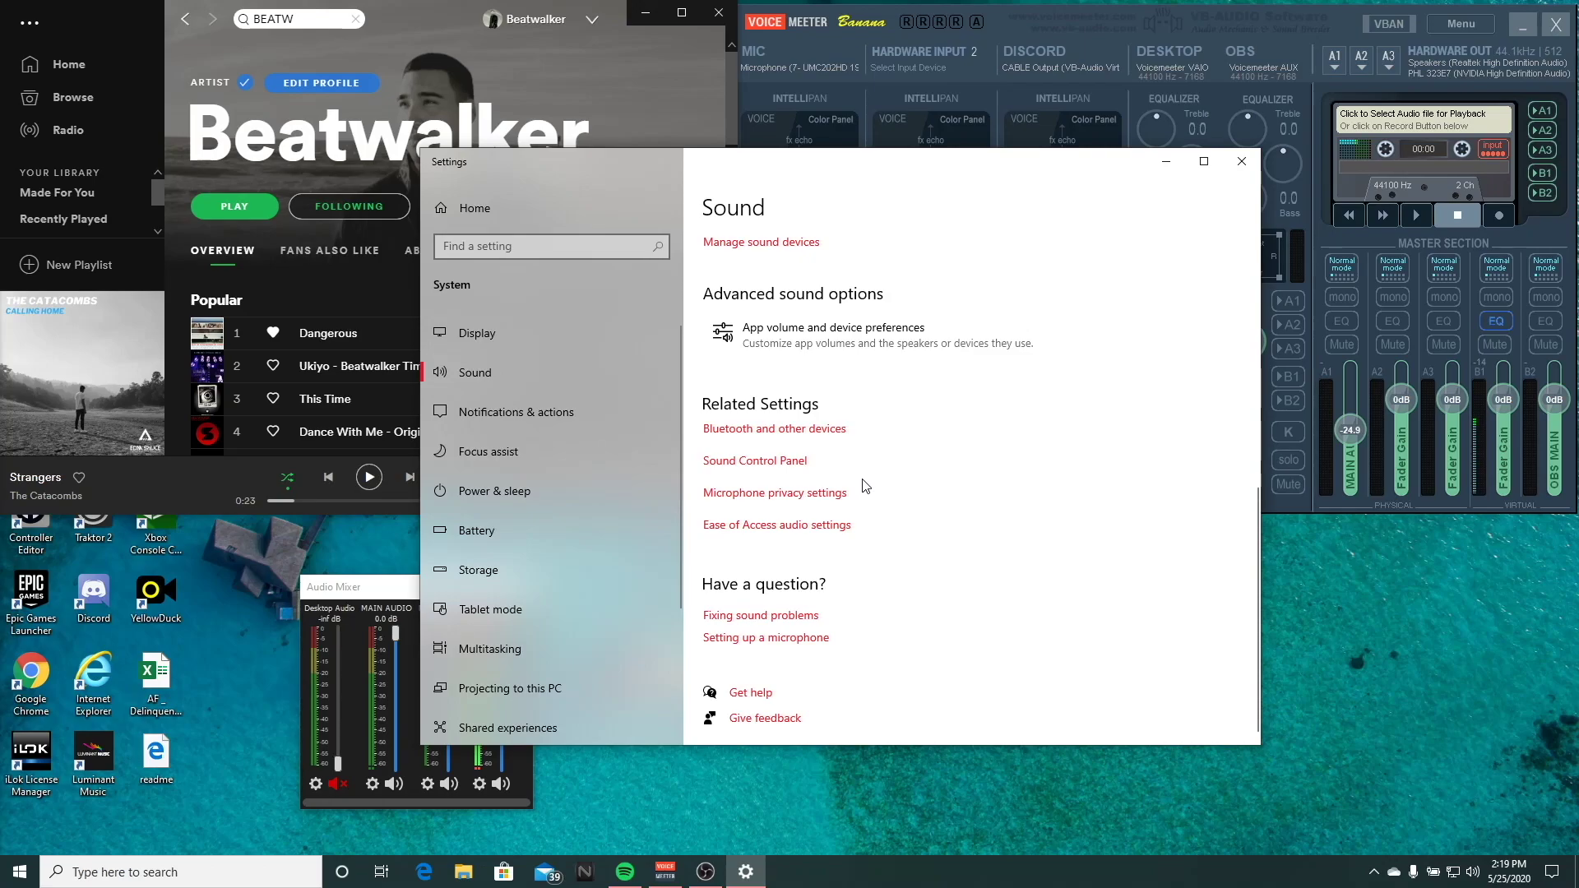
scroll(900, 507, up, 3)
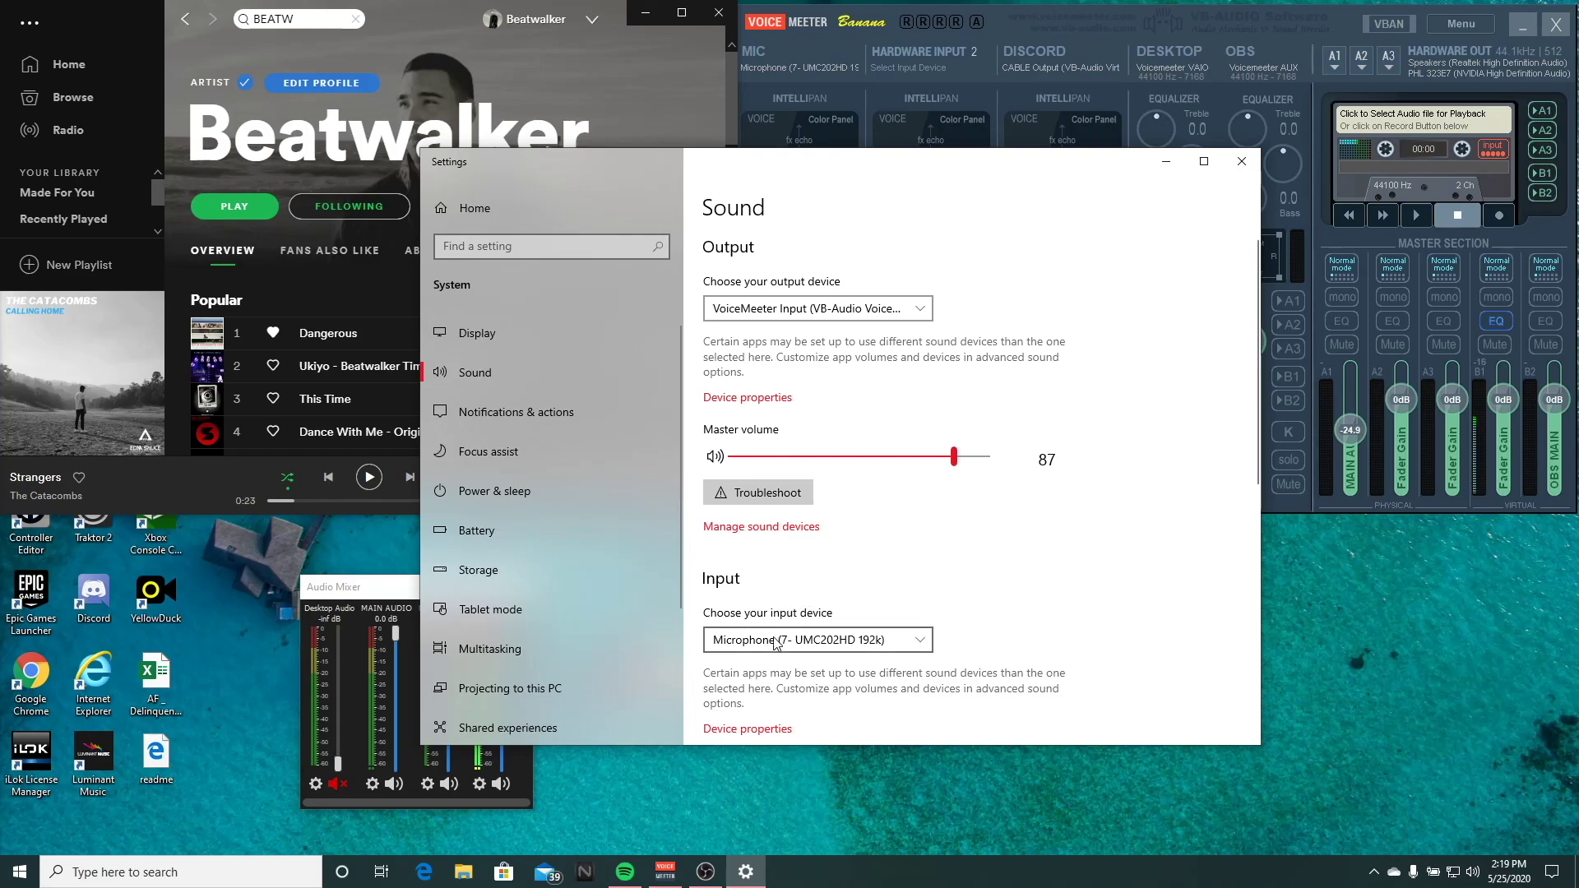
click(1241, 161)
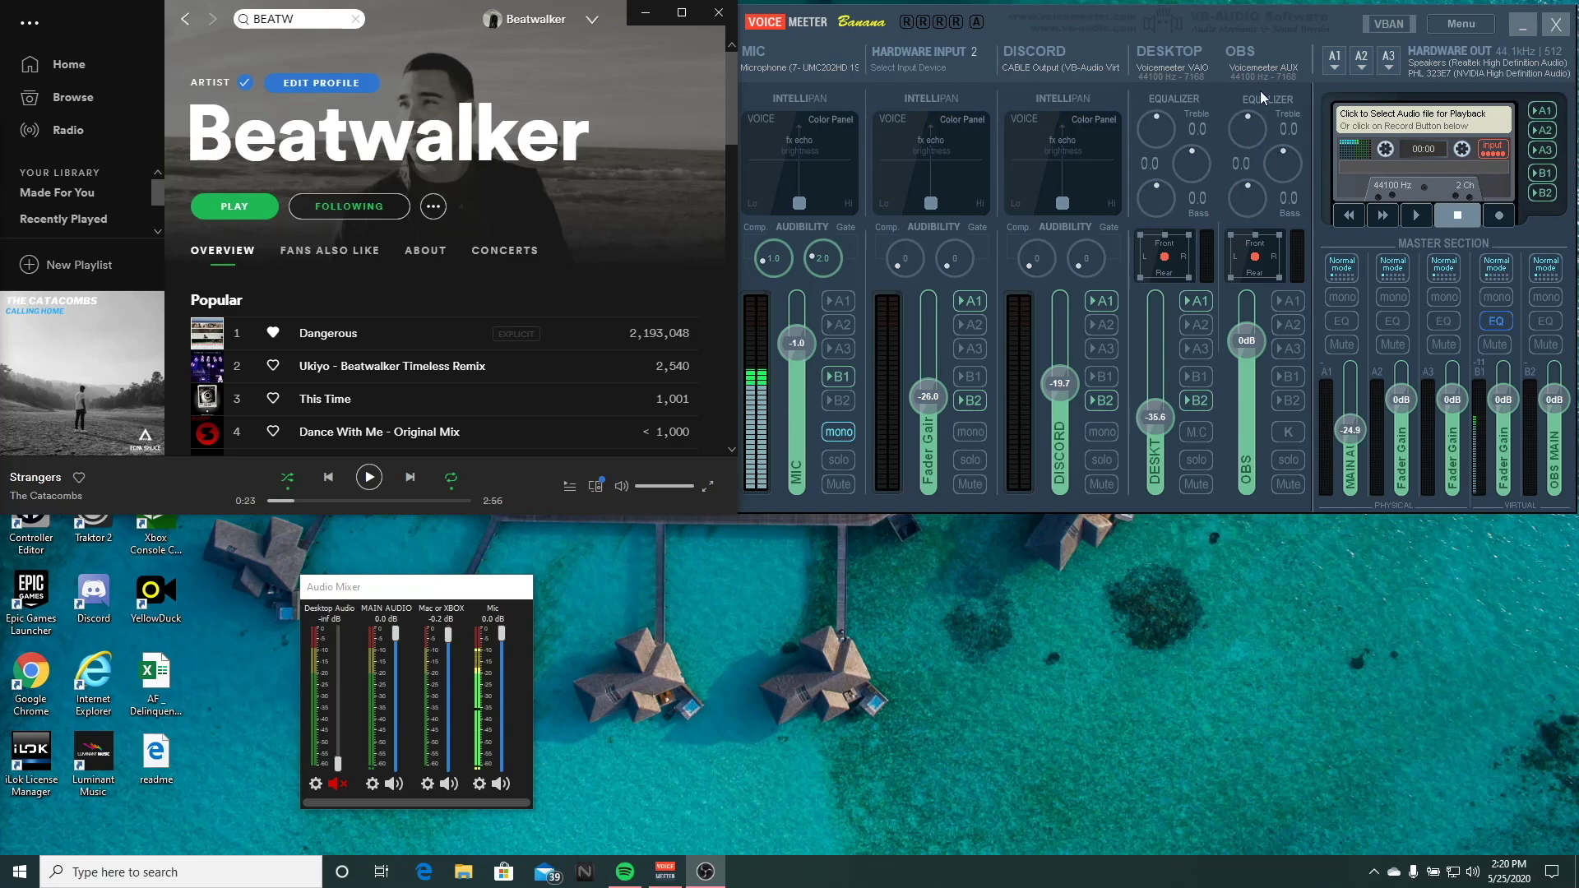
Step: Examine the available devices for hardware output A1 in Voicemeeter Banana without changing the selection
click(1332, 70)
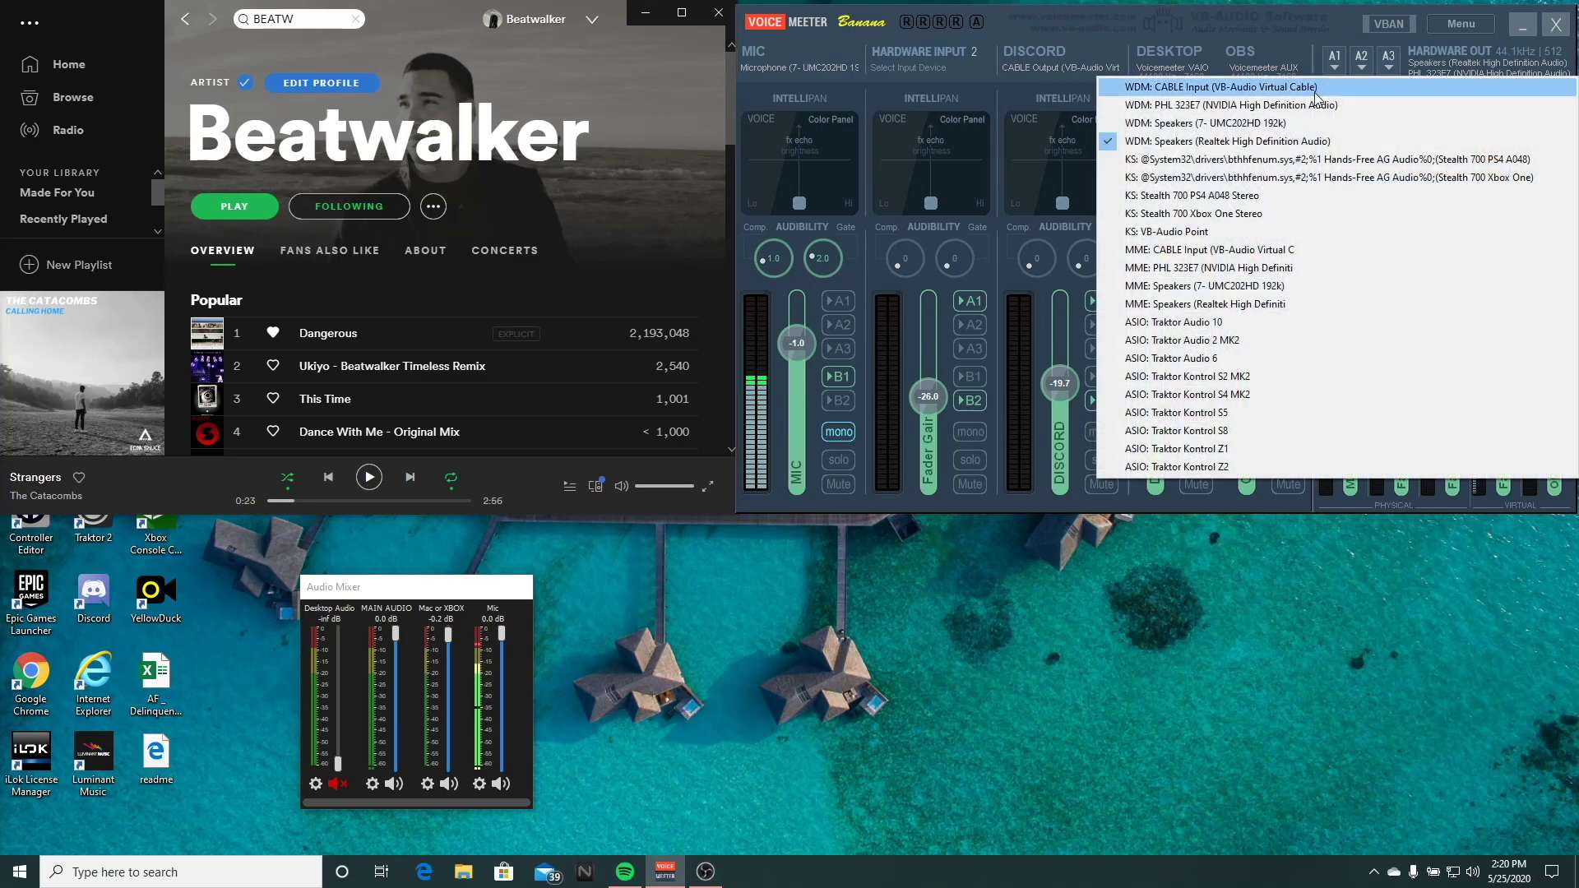
double_click(1340, 51)
click(1338, 66)
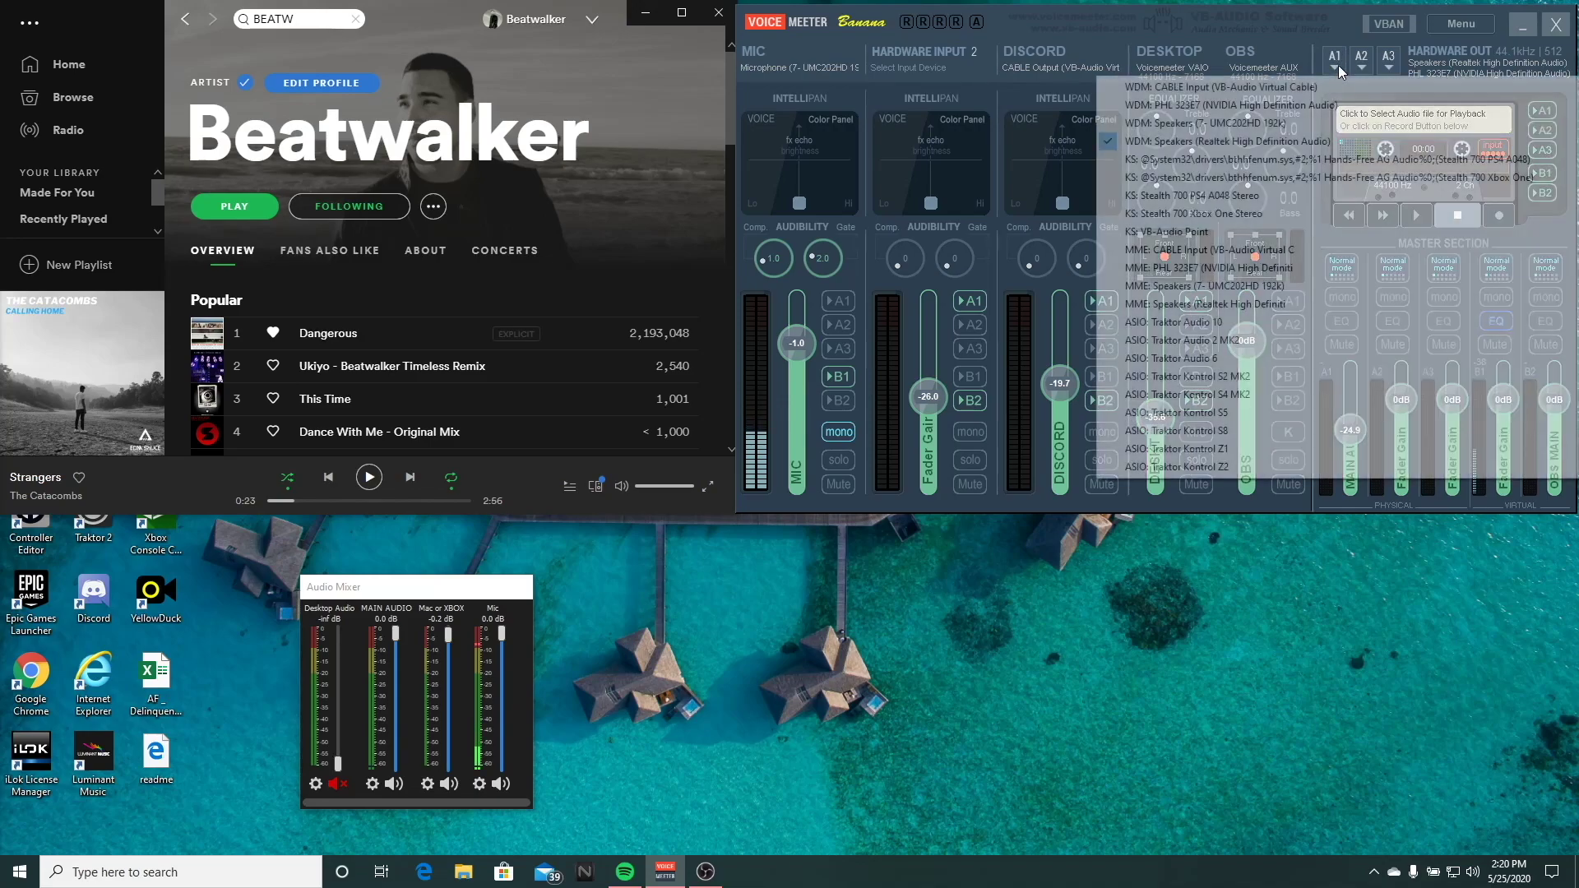
click(1338, 66)
click(1352, 31)
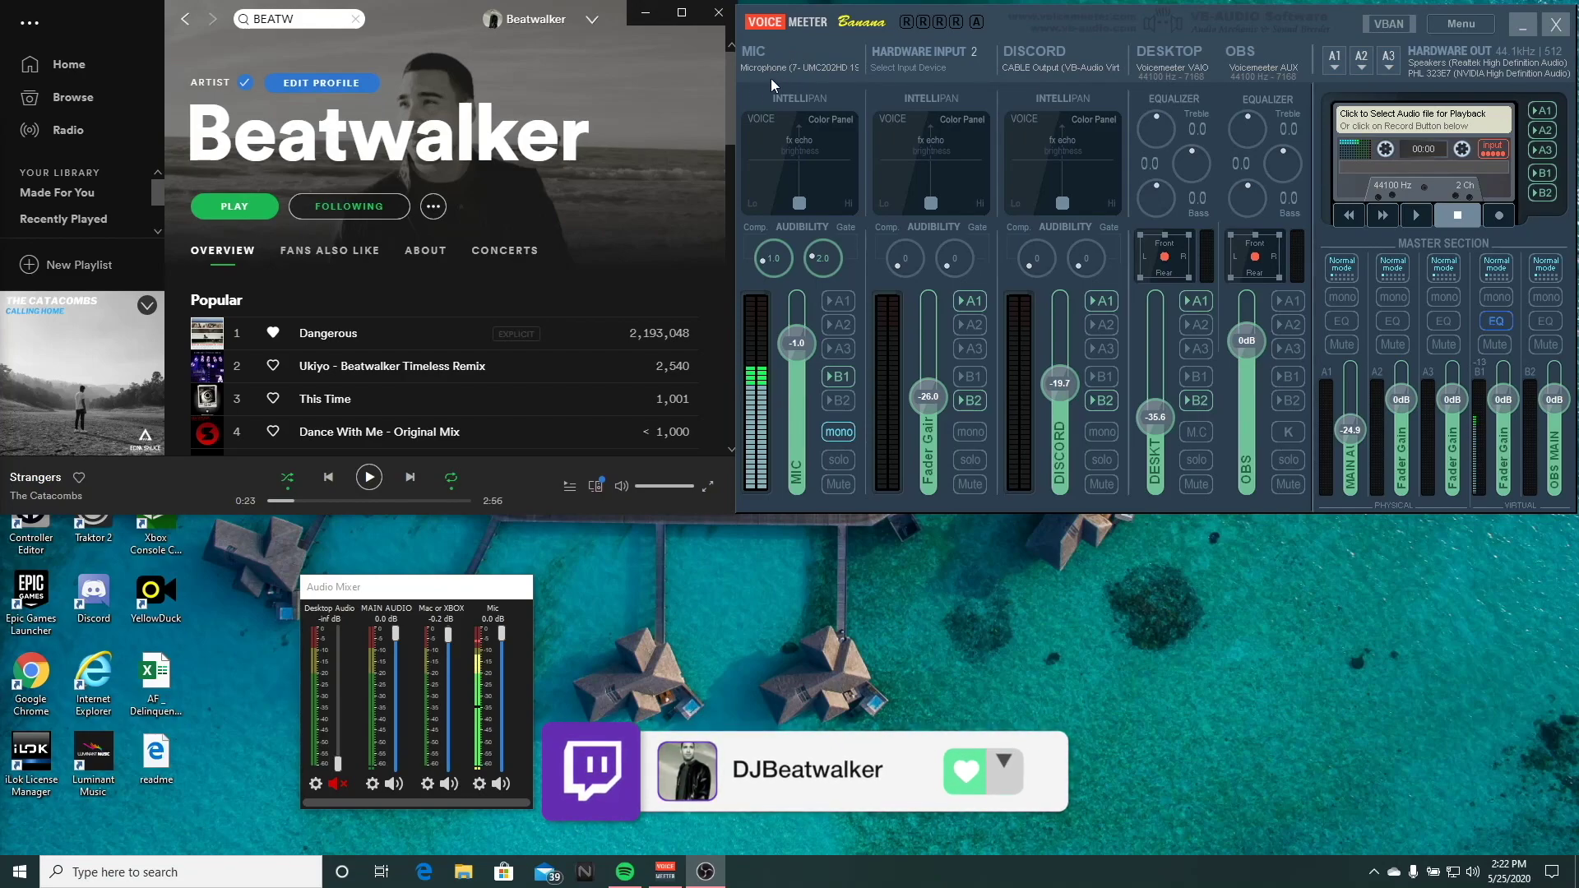
Step: Examine the input device choices for the MIC and DISCORD strips without changing either selection
click(778, 68)
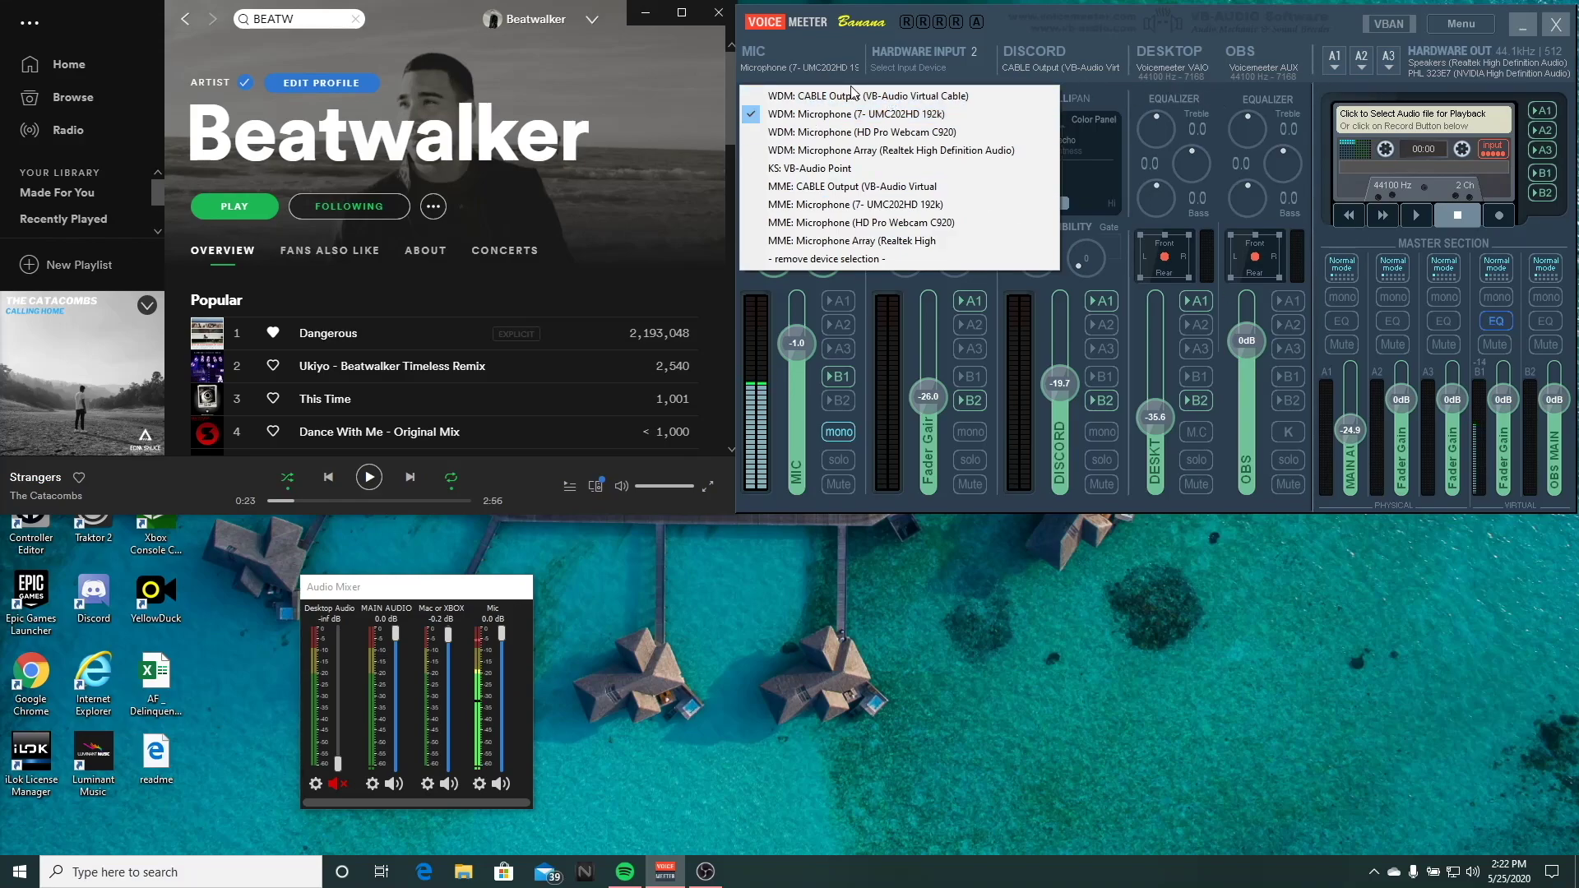
click(819, 41)
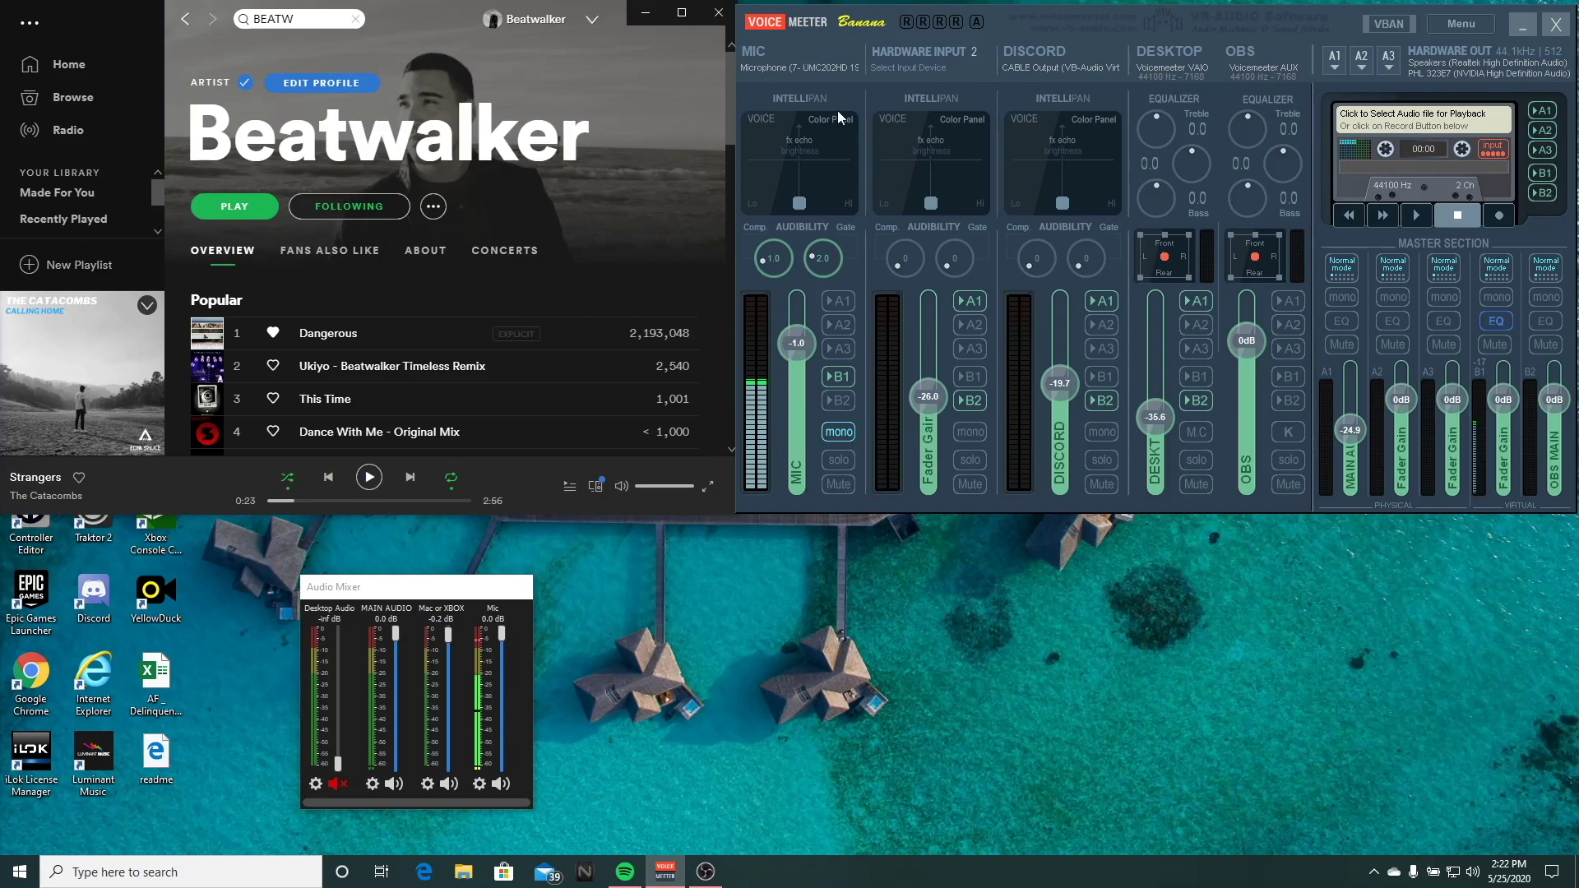
click(1041, 66)
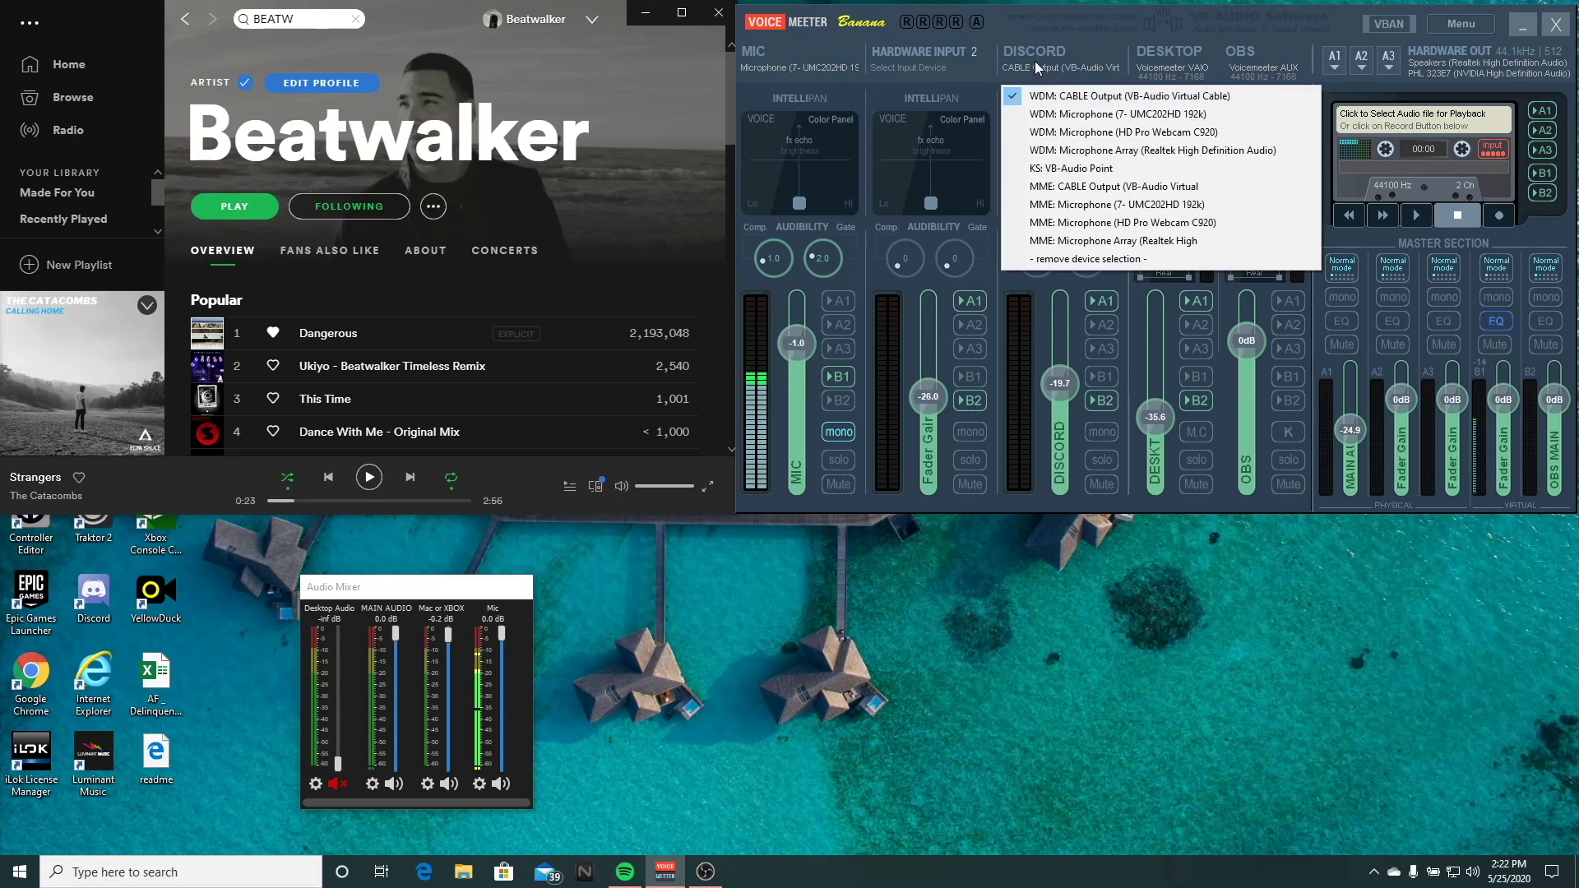
click(1034, 61)
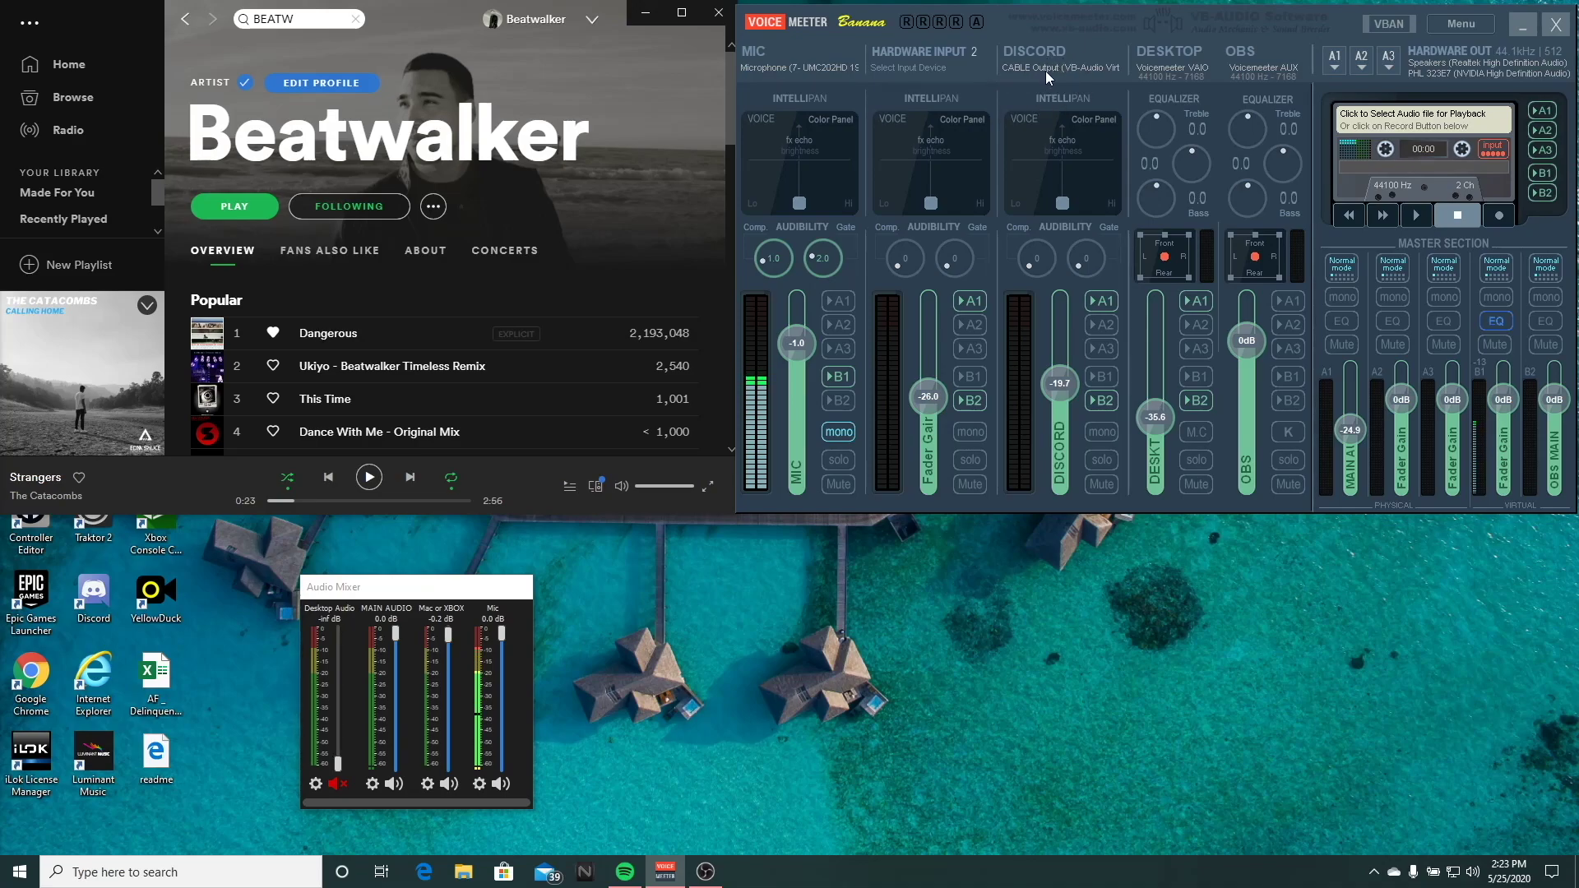
Step: With the Strangers track playing in Spotify, raise the A1 MAIN AUDIO fader to -7.0 dB and the DESKTOP fader to -20.1 dB
double_click(93, 592)
click(848, 377)
drag(1344, 460, 1362, 418)
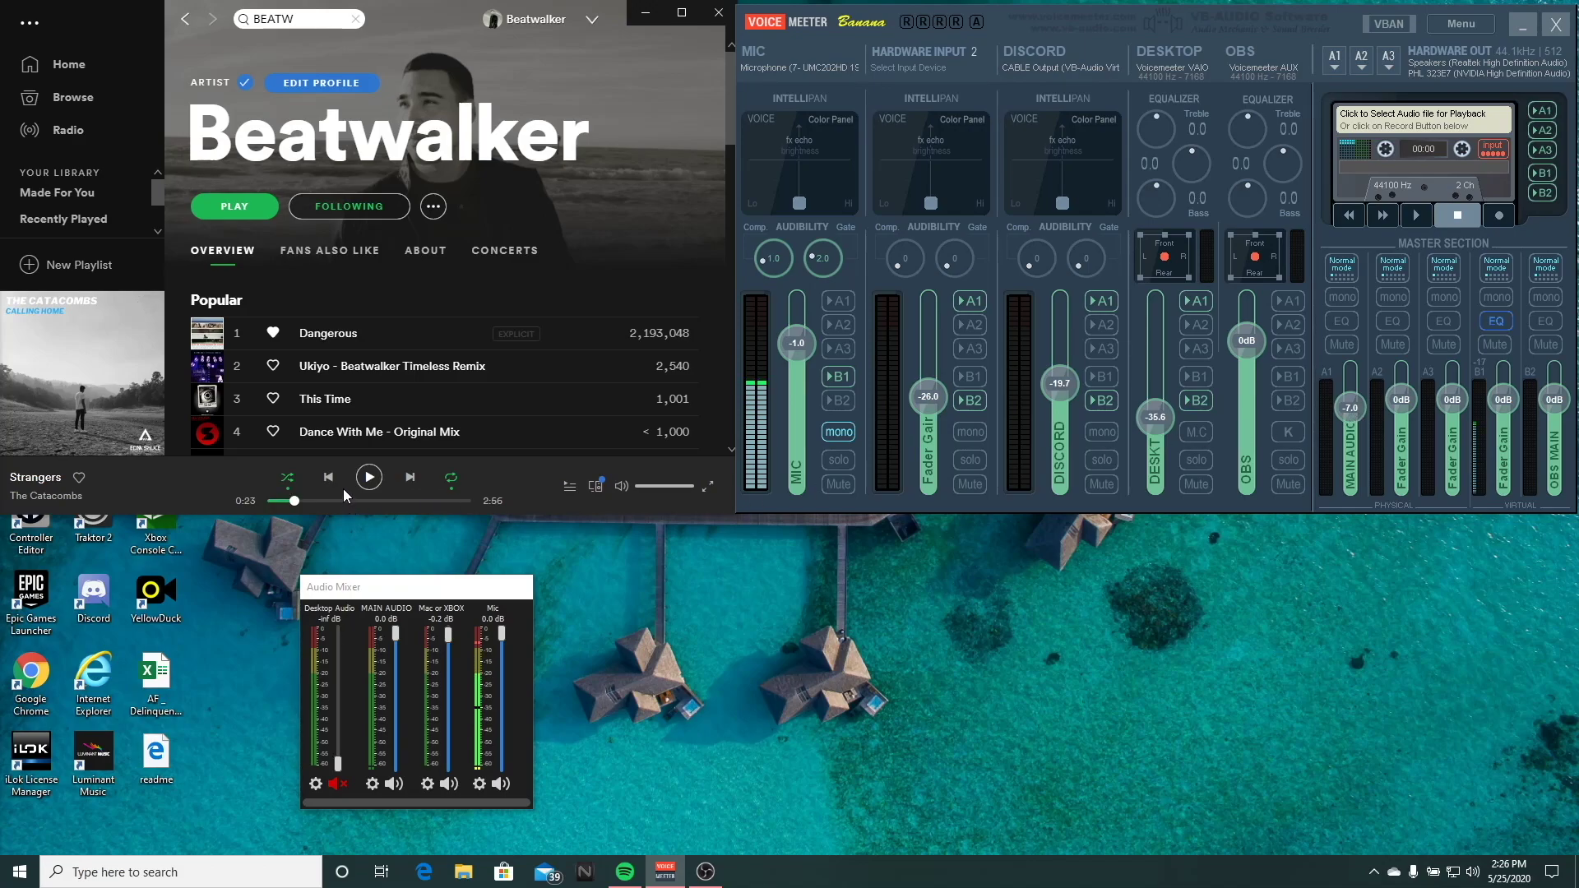
click(369, 477)
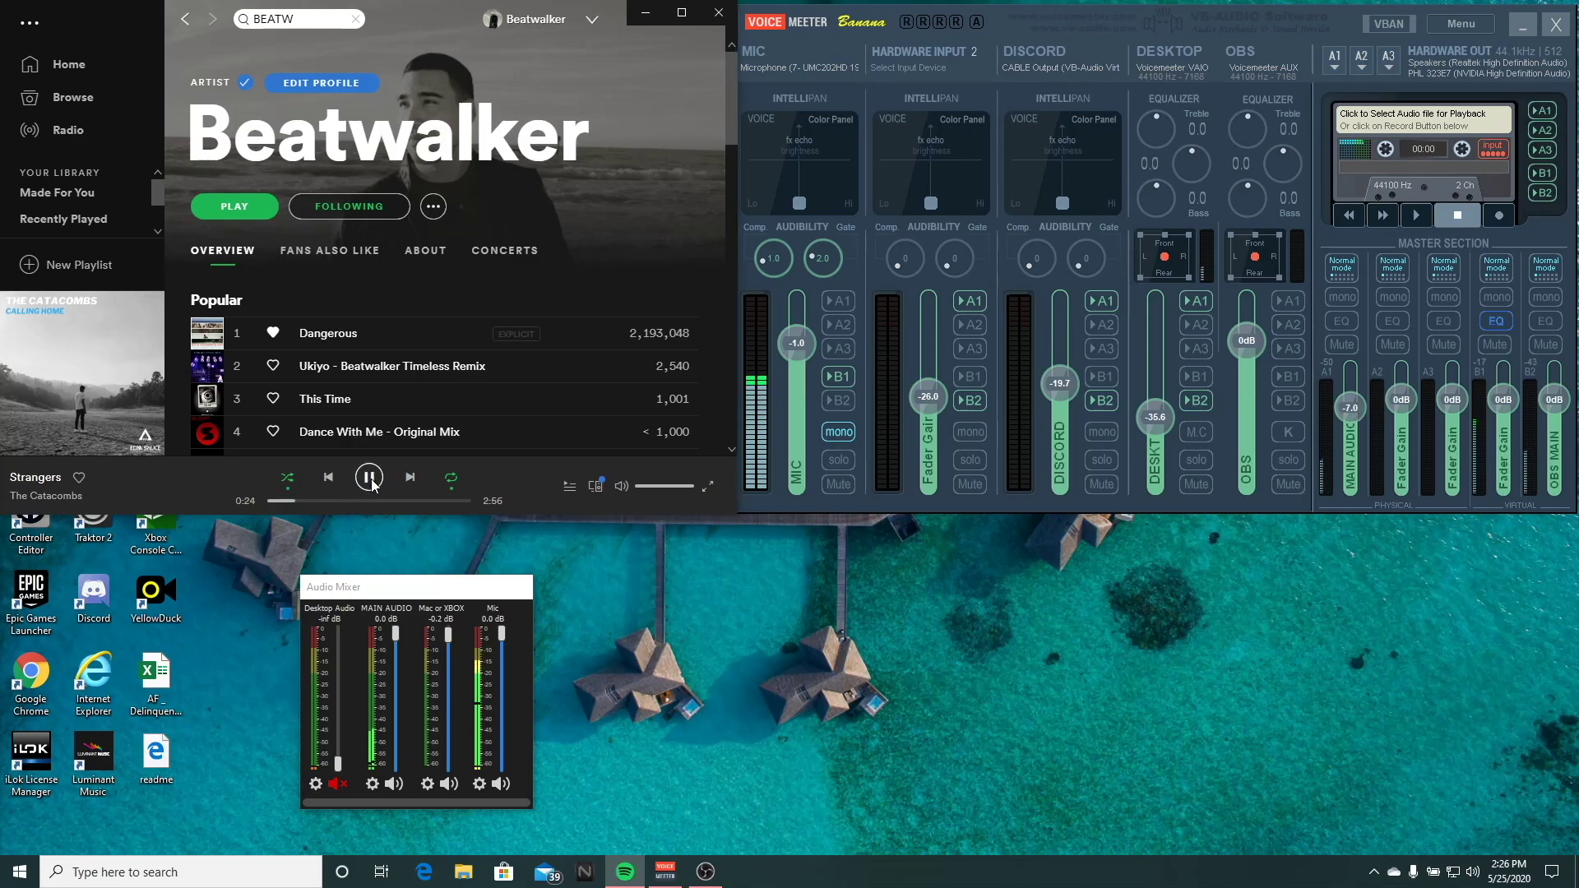
drag(1160, 421, 1166, 385)
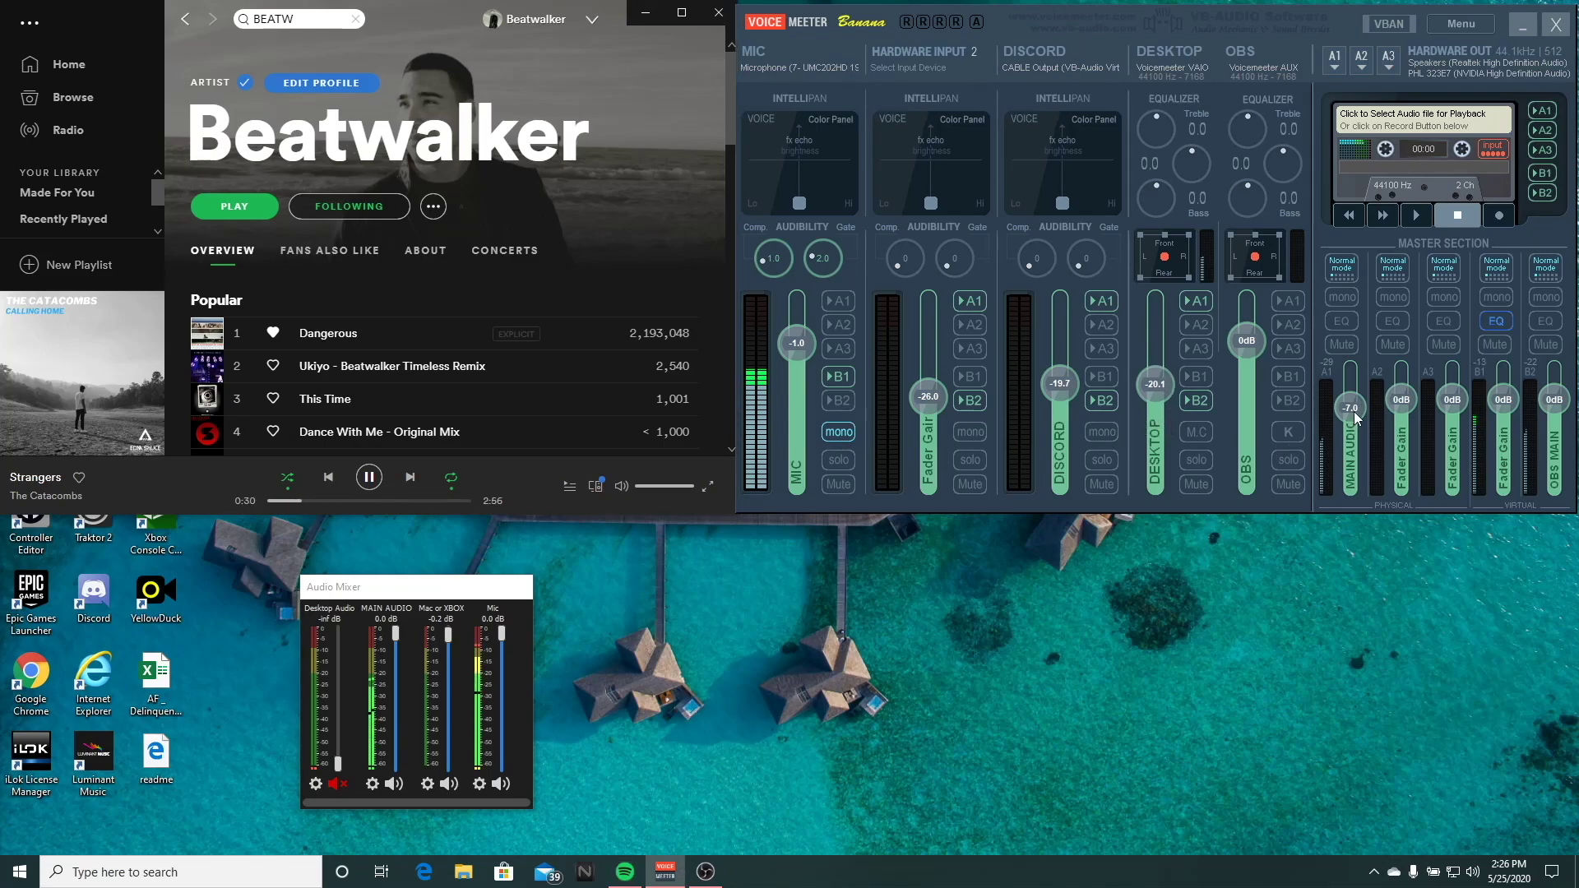
Step: Adjust the master faders: lower A1 to -56.6 dB, set B1 to -2.0 dB, and bring B2 down to its minimum
drag(1353, 411, 1354, 475)
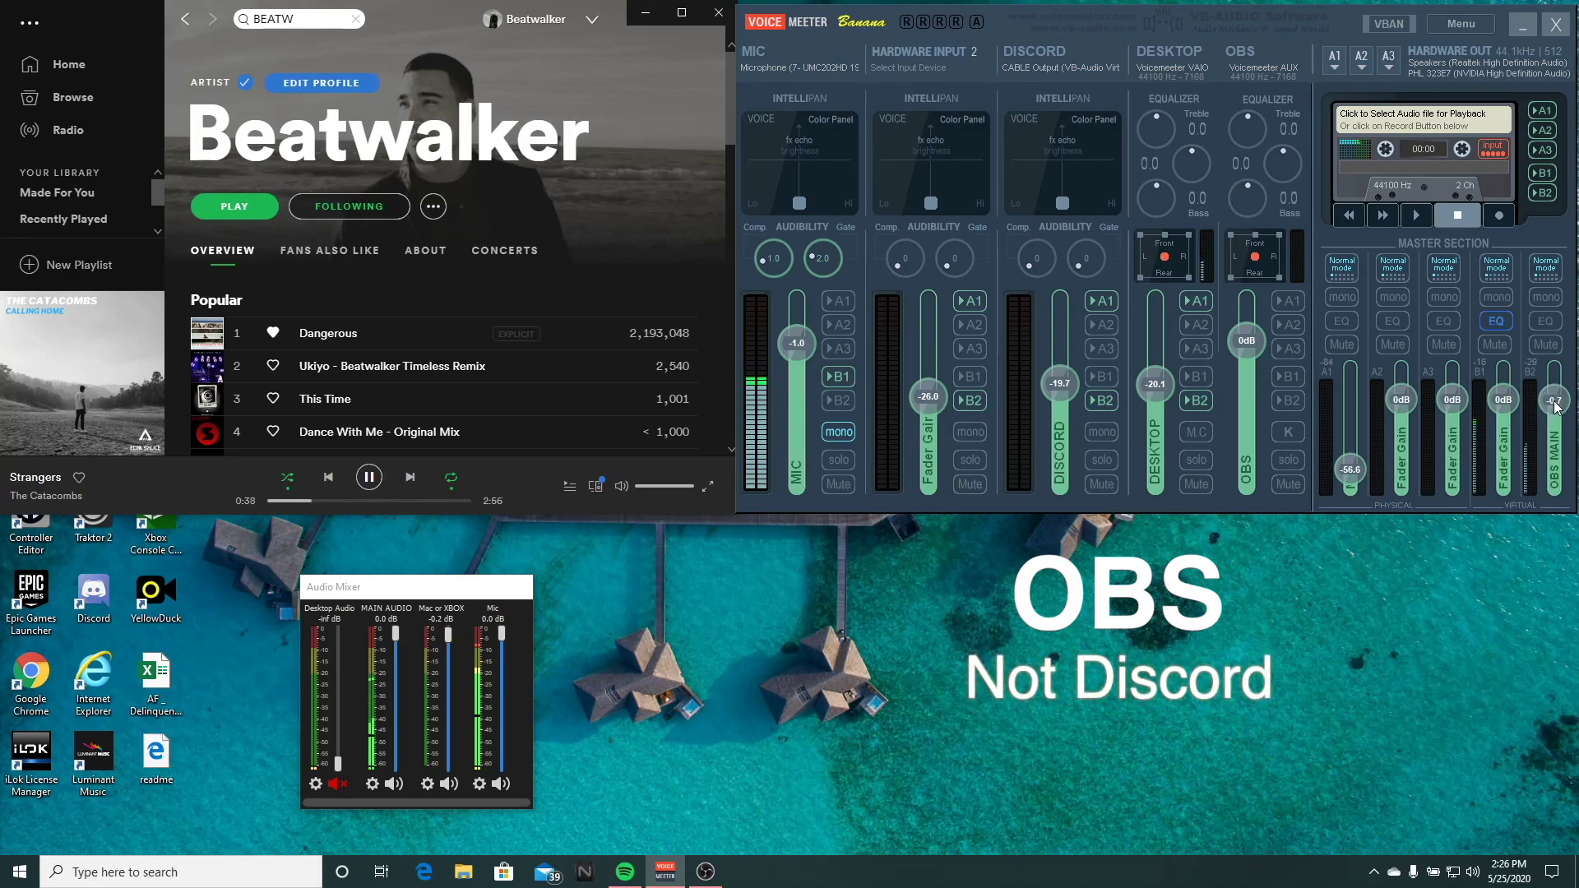
drag(1503, 401, 1502, 498)
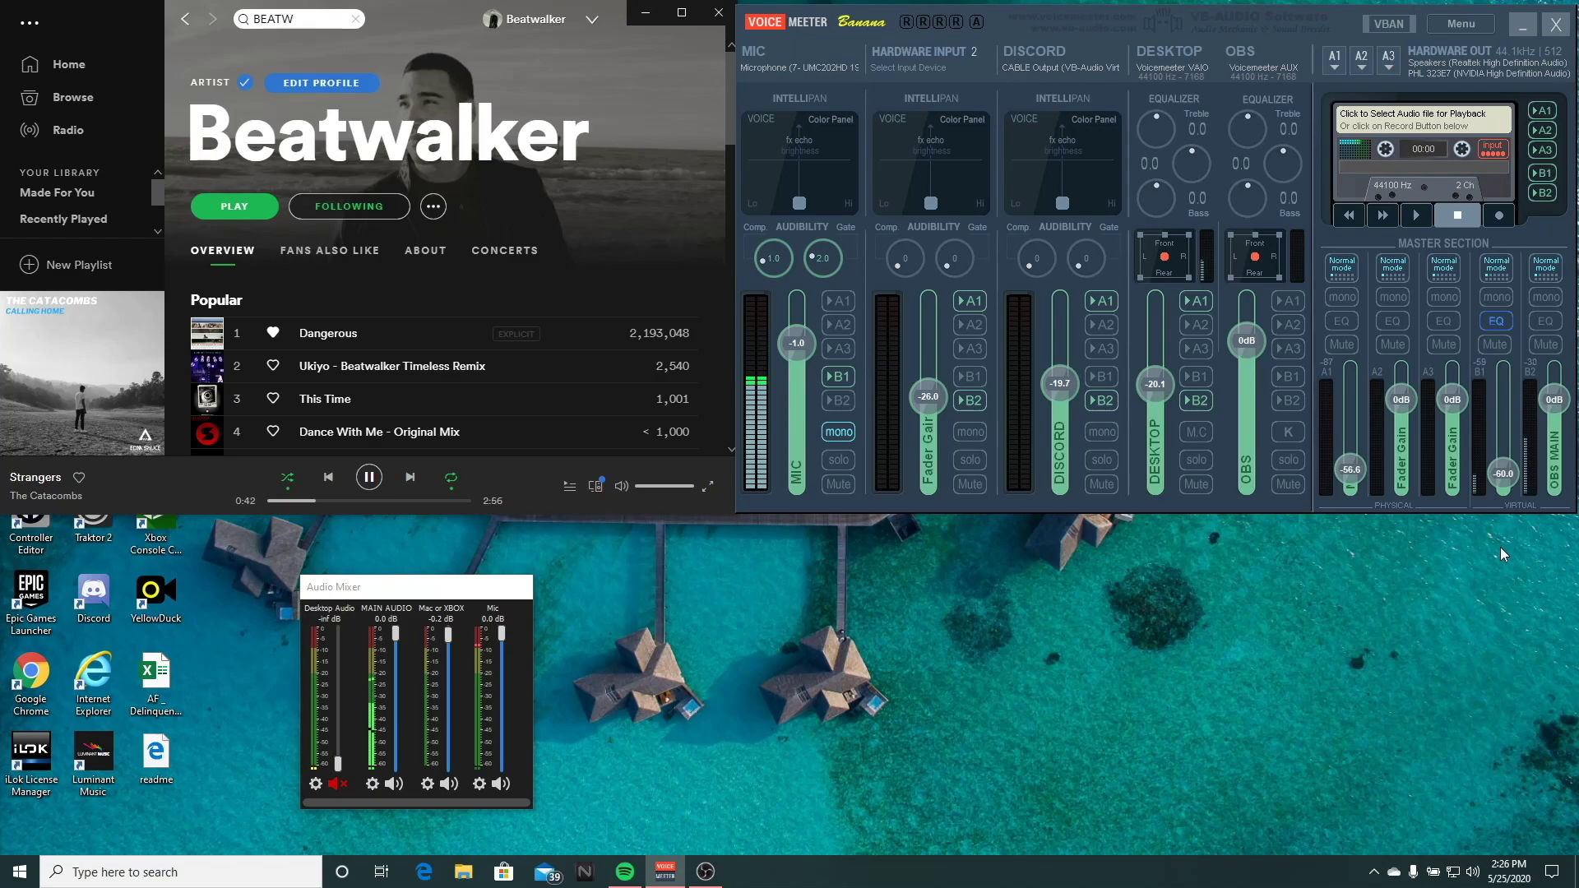
drag(1513, 442, 1566, 490)
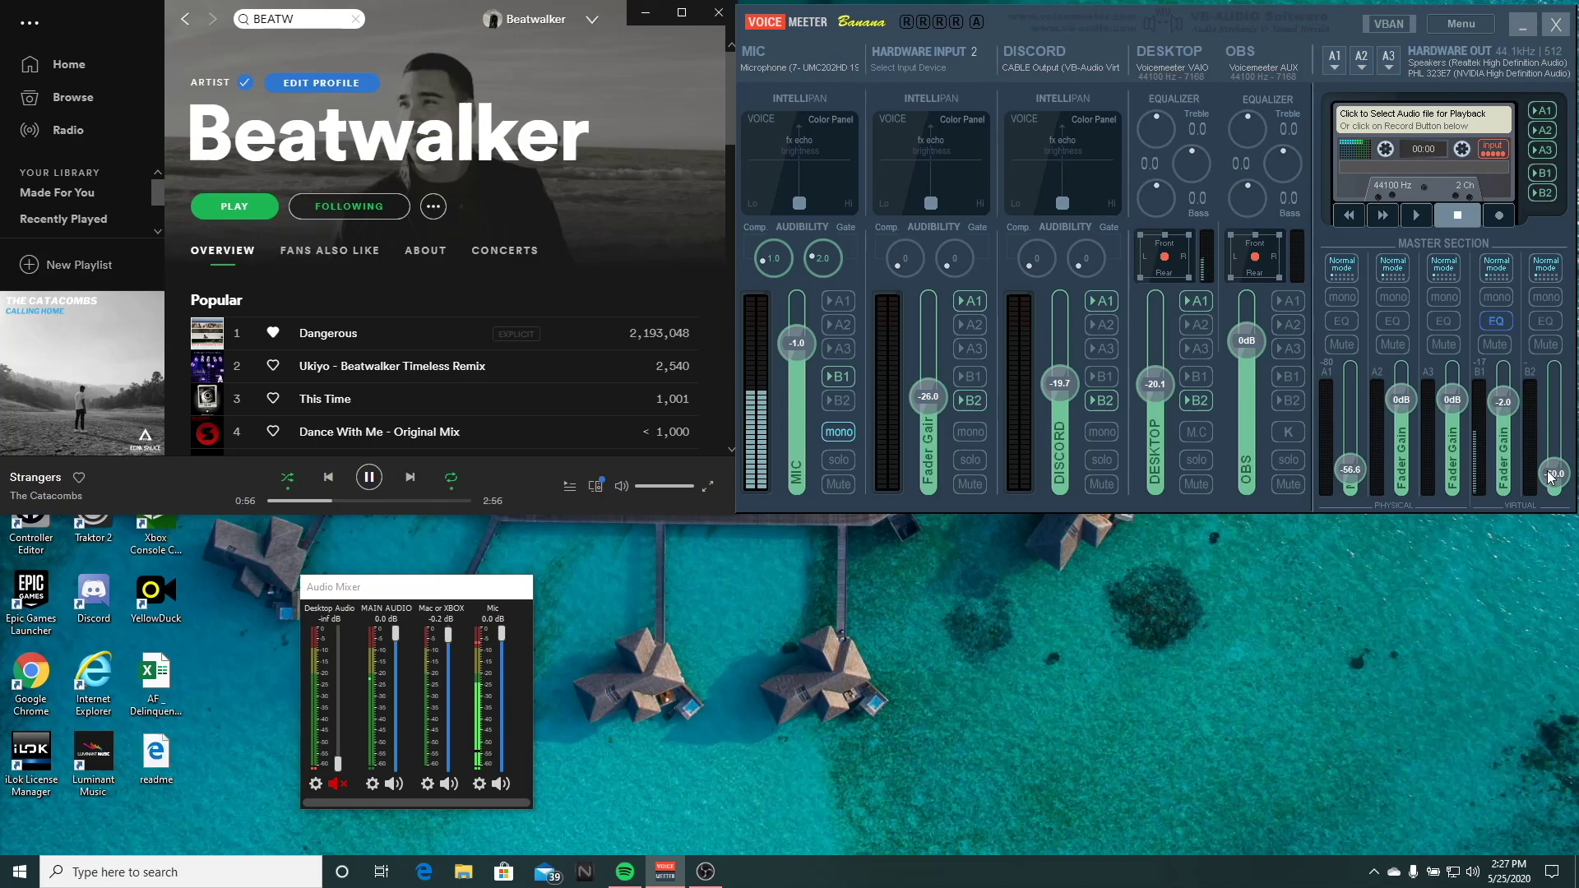
Step: Raise the B2 OBS MAIN fader to -6.5 dB and the A1 MAIN AUDIO fader to -9.7 dB, and pause the Spotify track
drag(1549, 477, 1559, 409)
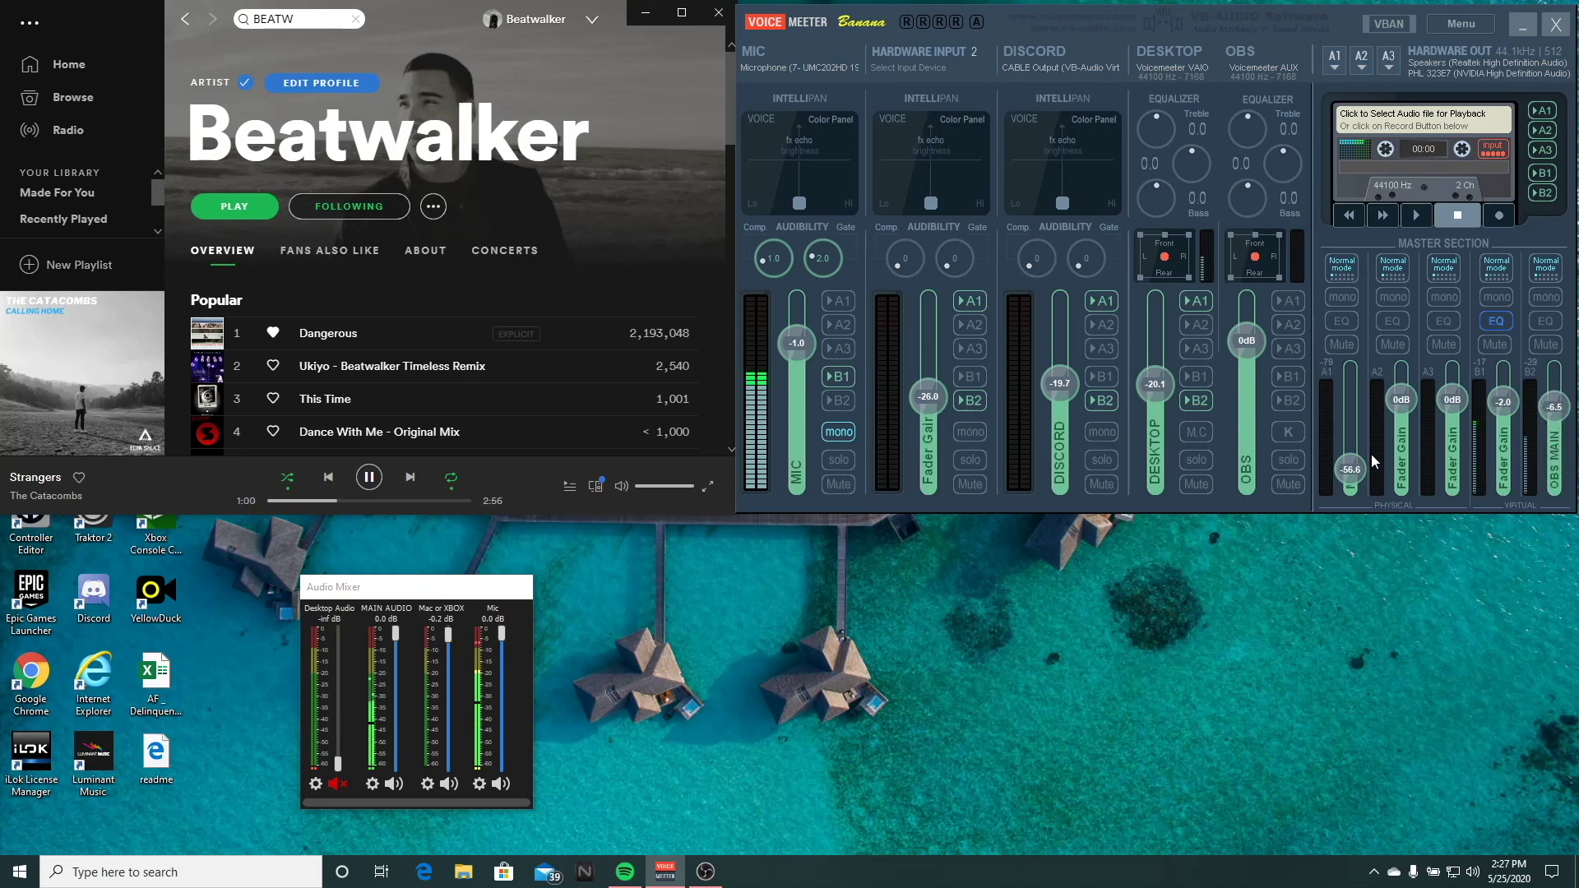
drag(1357, 470, 1369, 407)
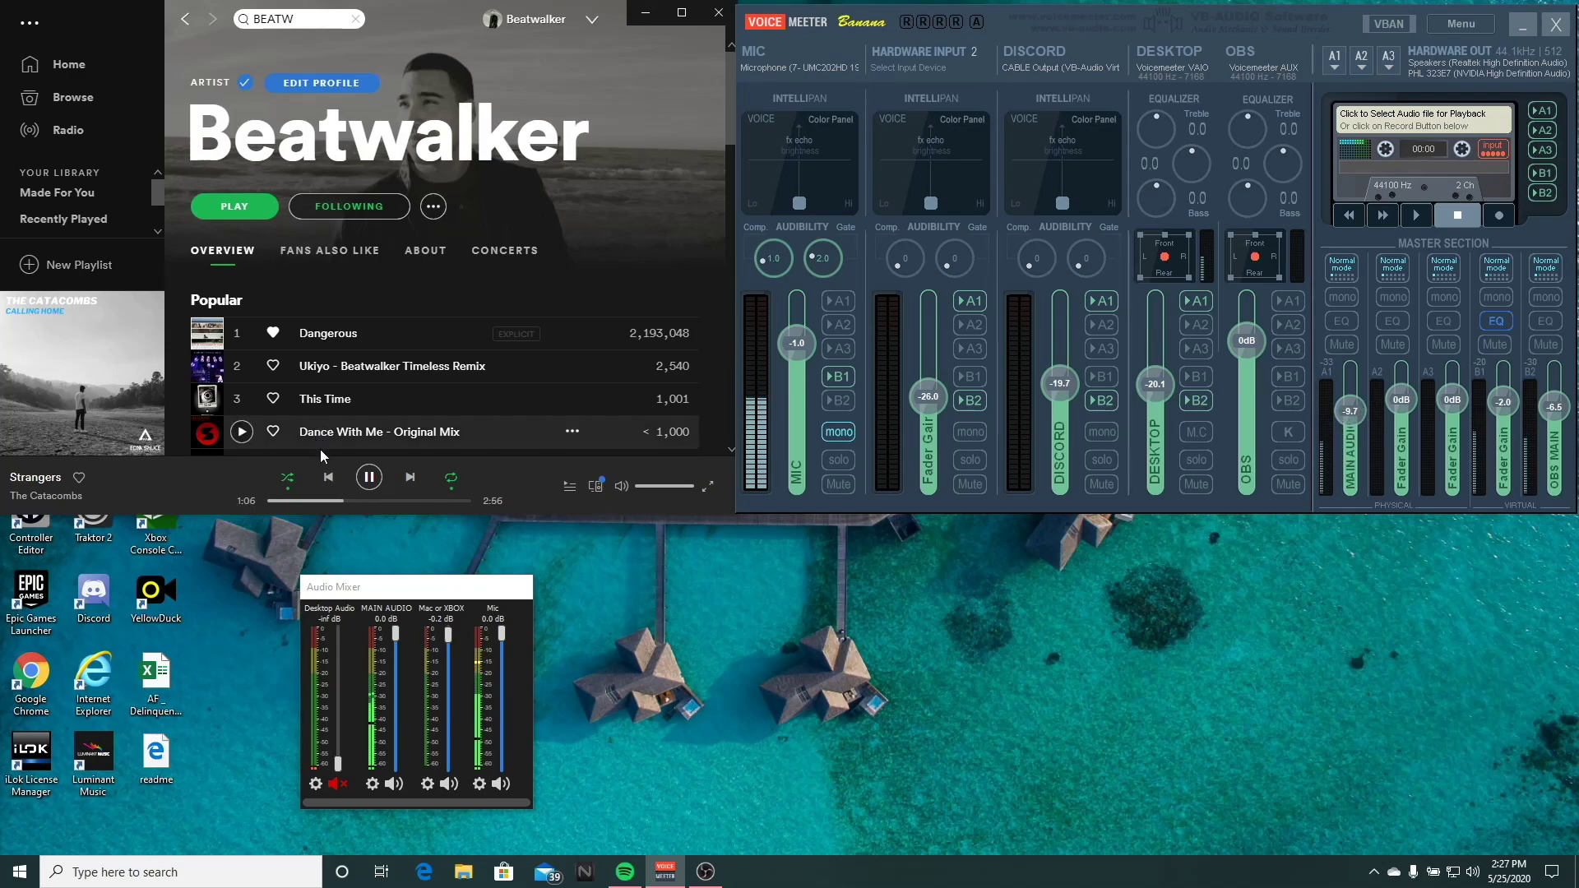
click(369, 476)
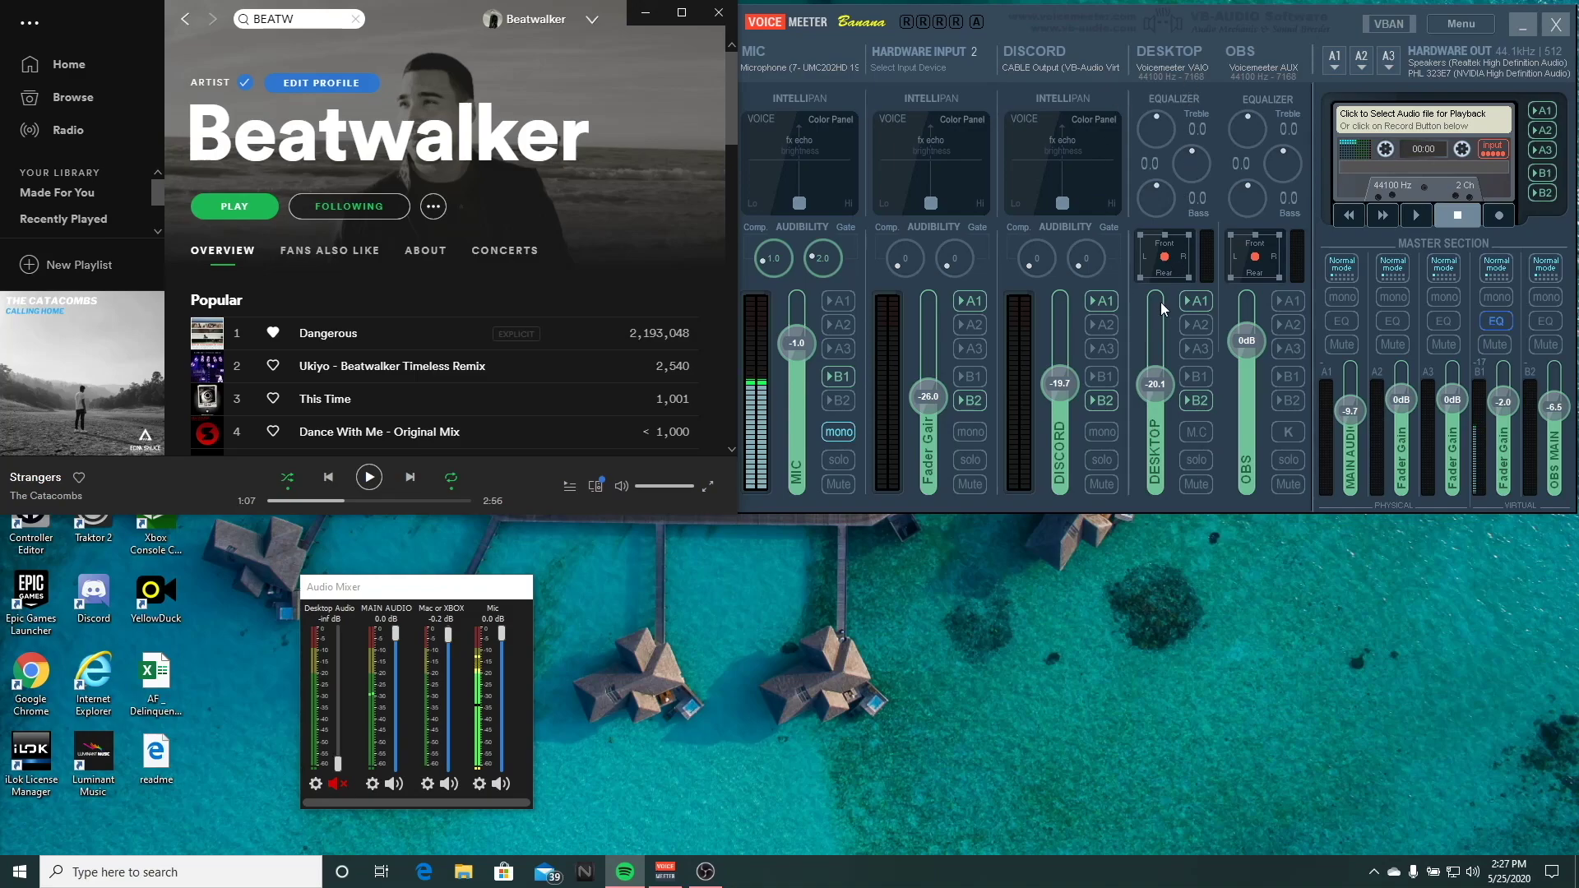
click(1274, 324)
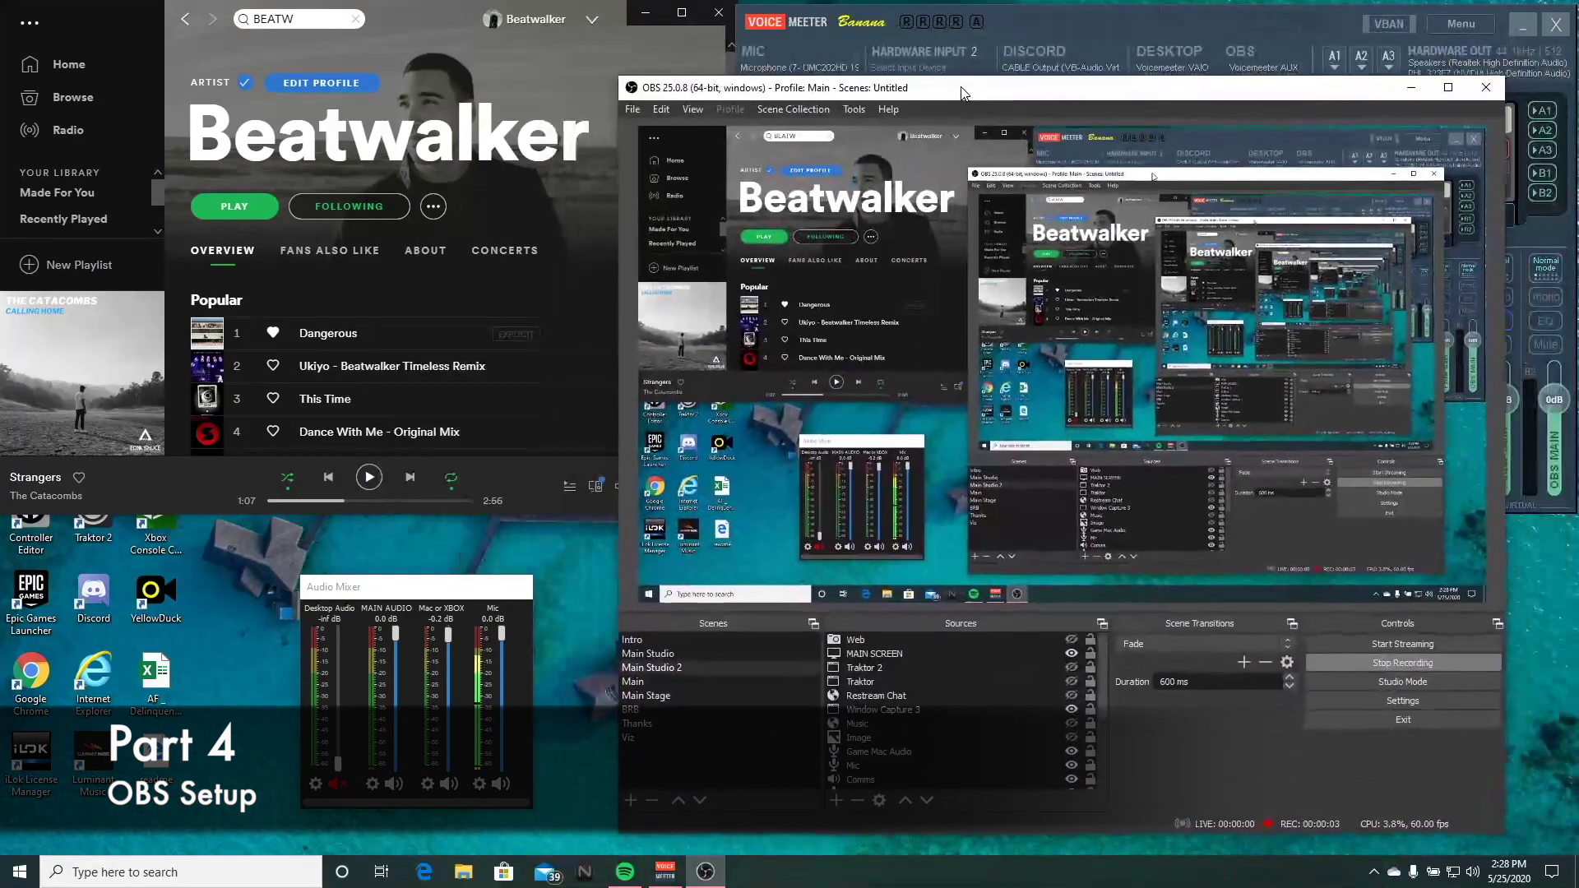
Step: In OBS, examine the source types that can be added to the Main Studio 2 scene without adding one
drag(964, 93, 970, 91)
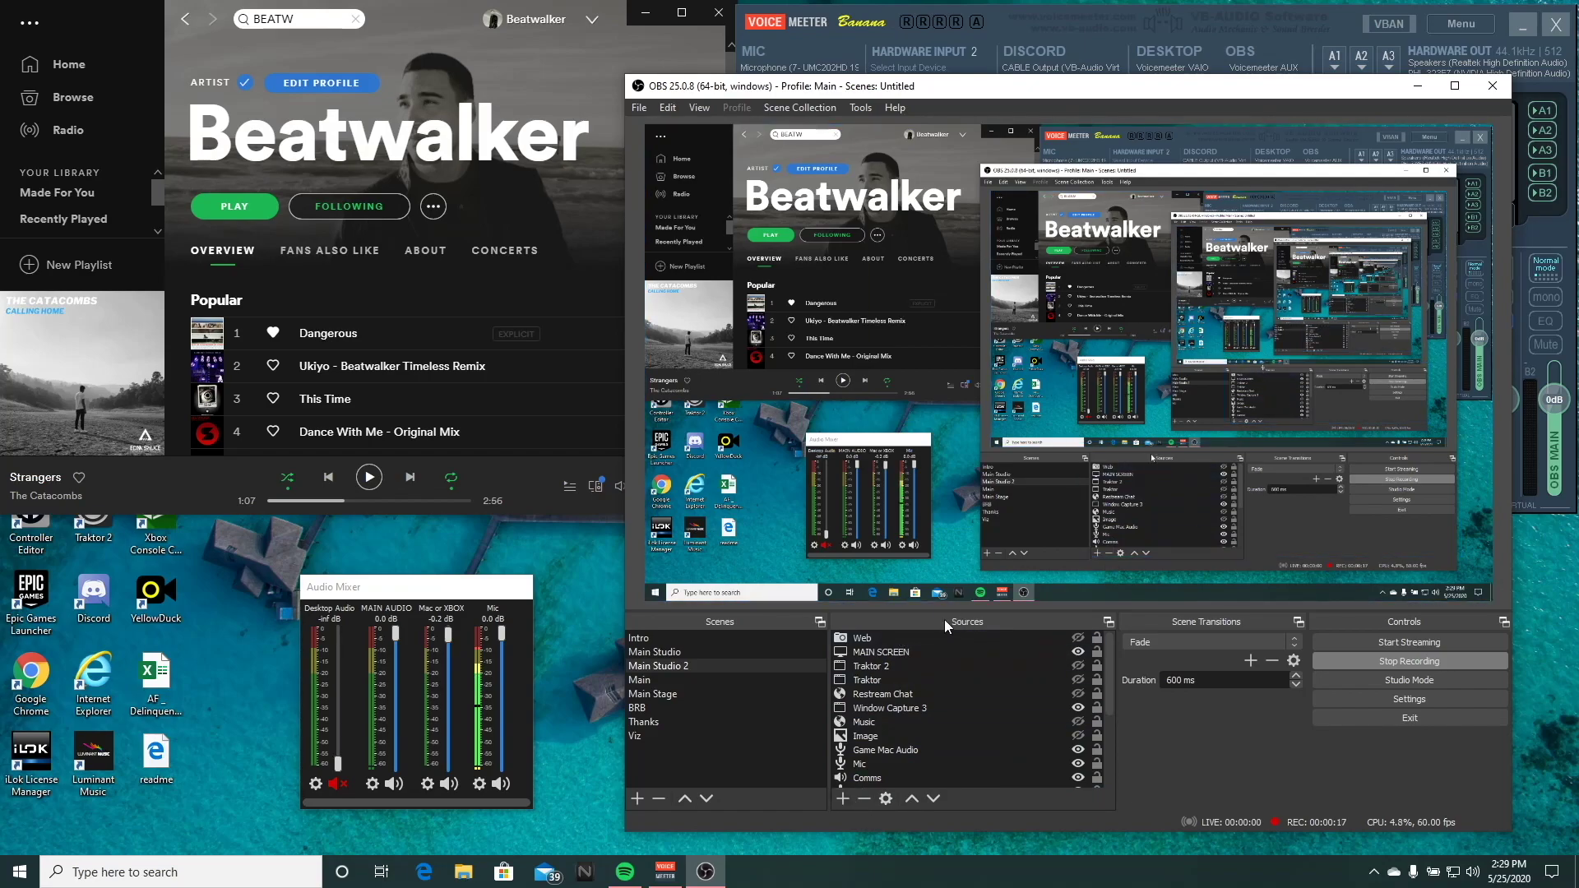
click(840, 801)
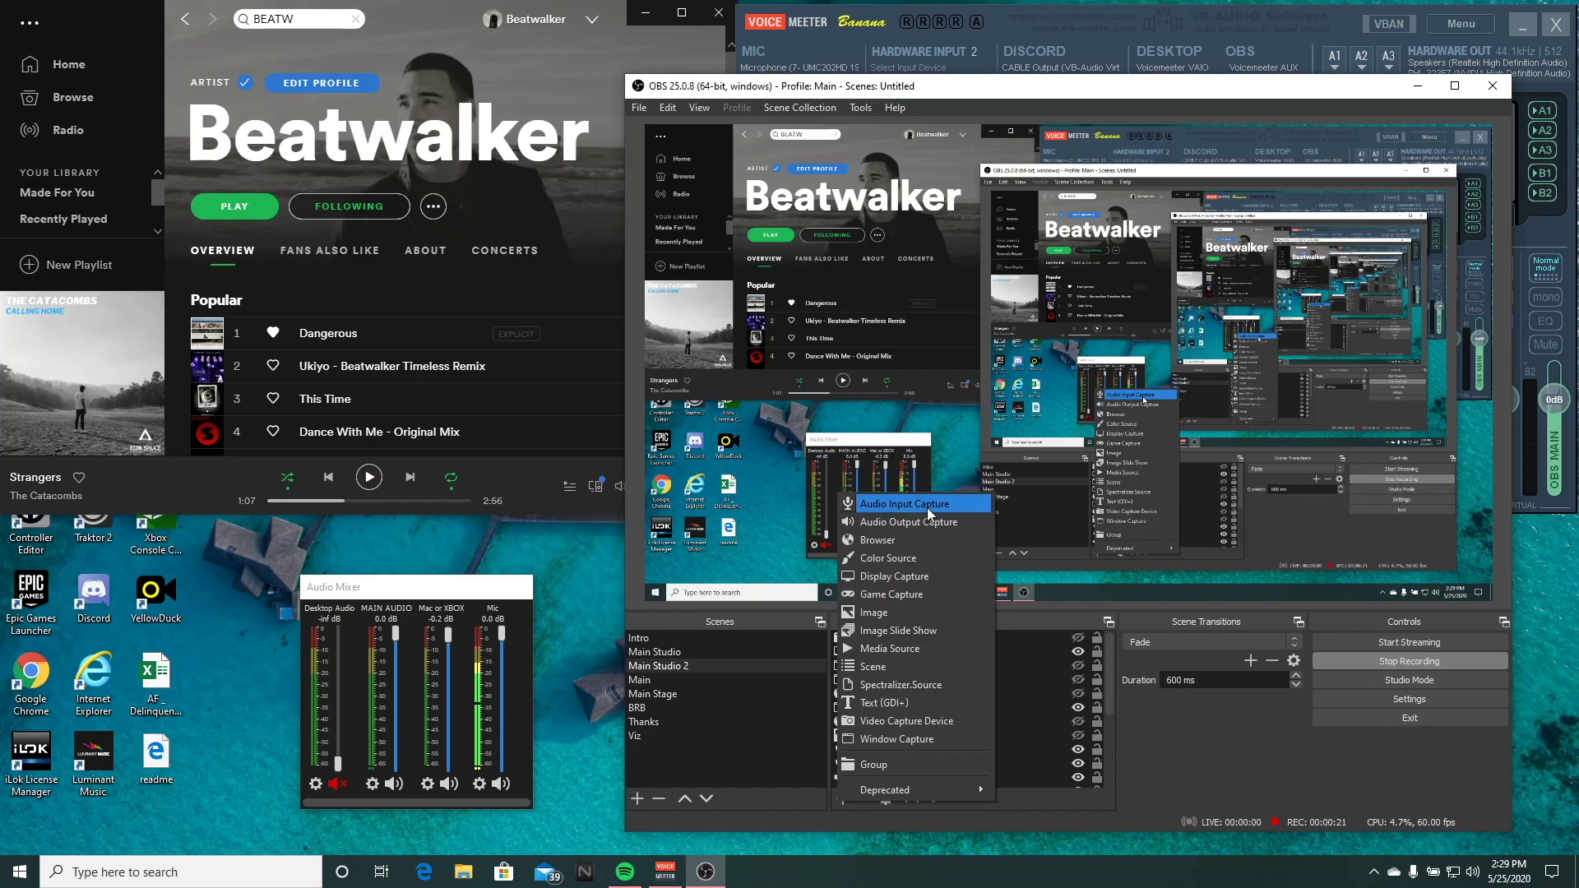
click(810, 791)
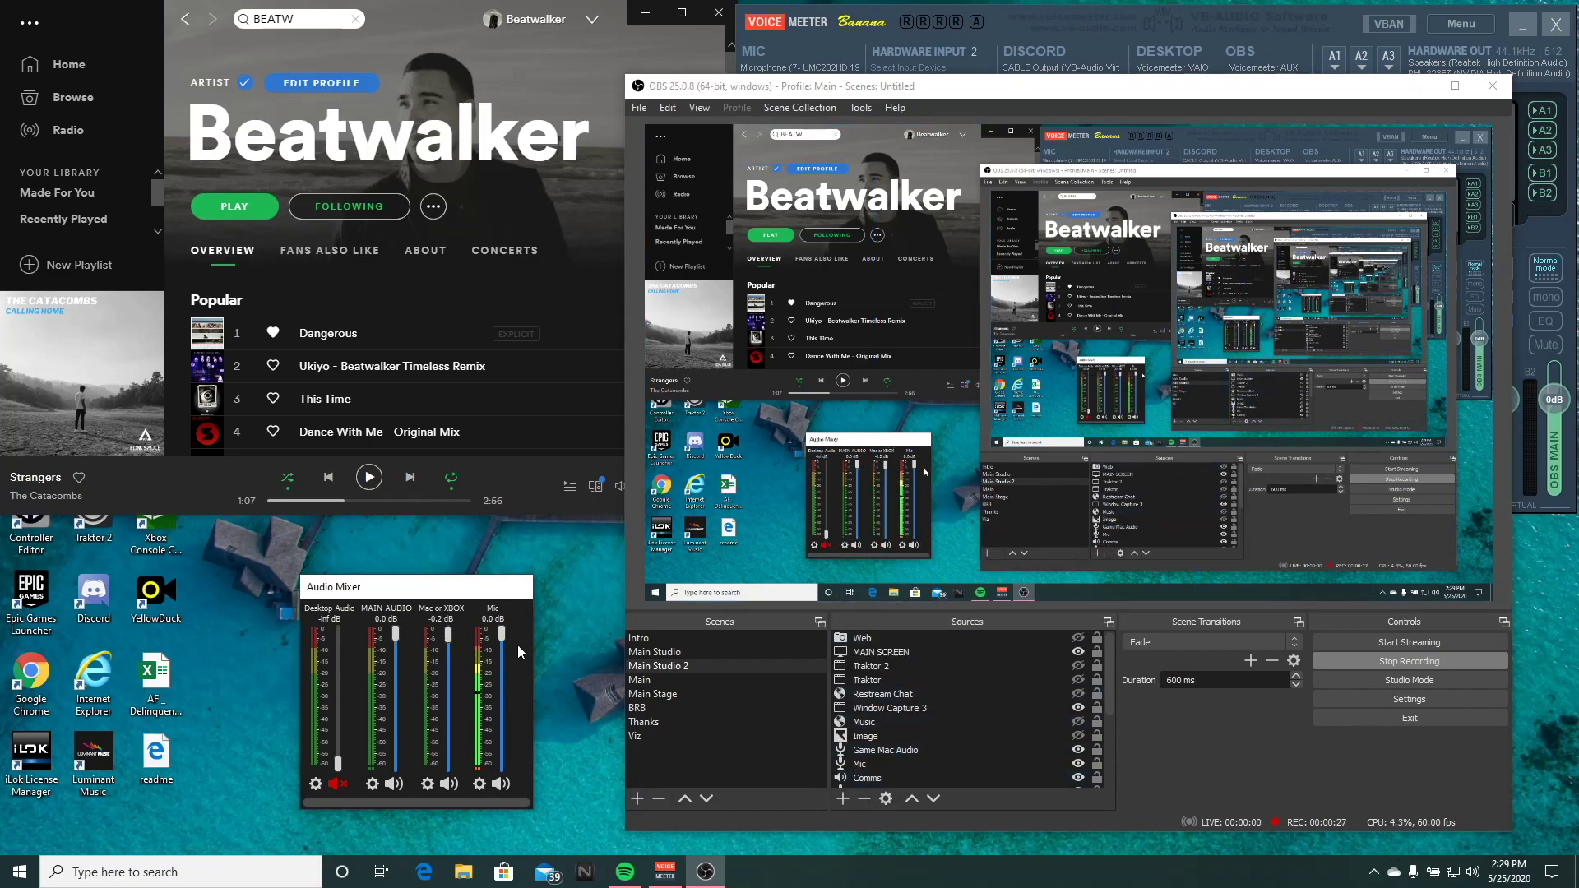
Step: Show the properties of the Mic audio source and bring the Voicemeeter and Spotify windows back into view behind them
click(479, 786)
click(539, 765)
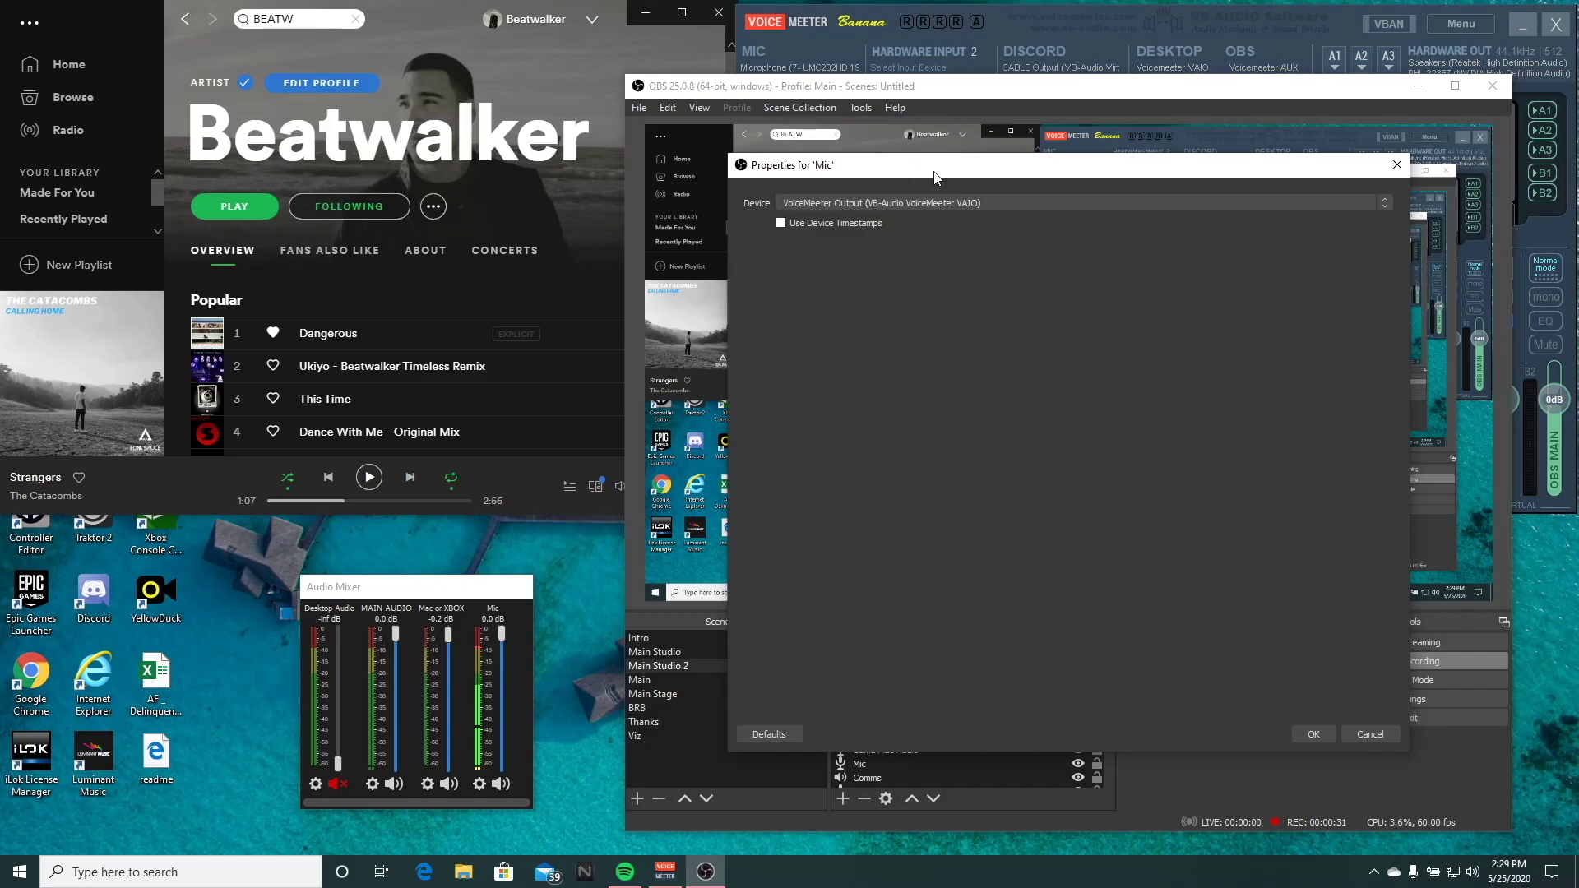
mouse_move(935, 175)
mouse_down()
mouse_move(992, 180)
mouse_move(919, 180)
mouse_move(975, 214)
mouse_up()
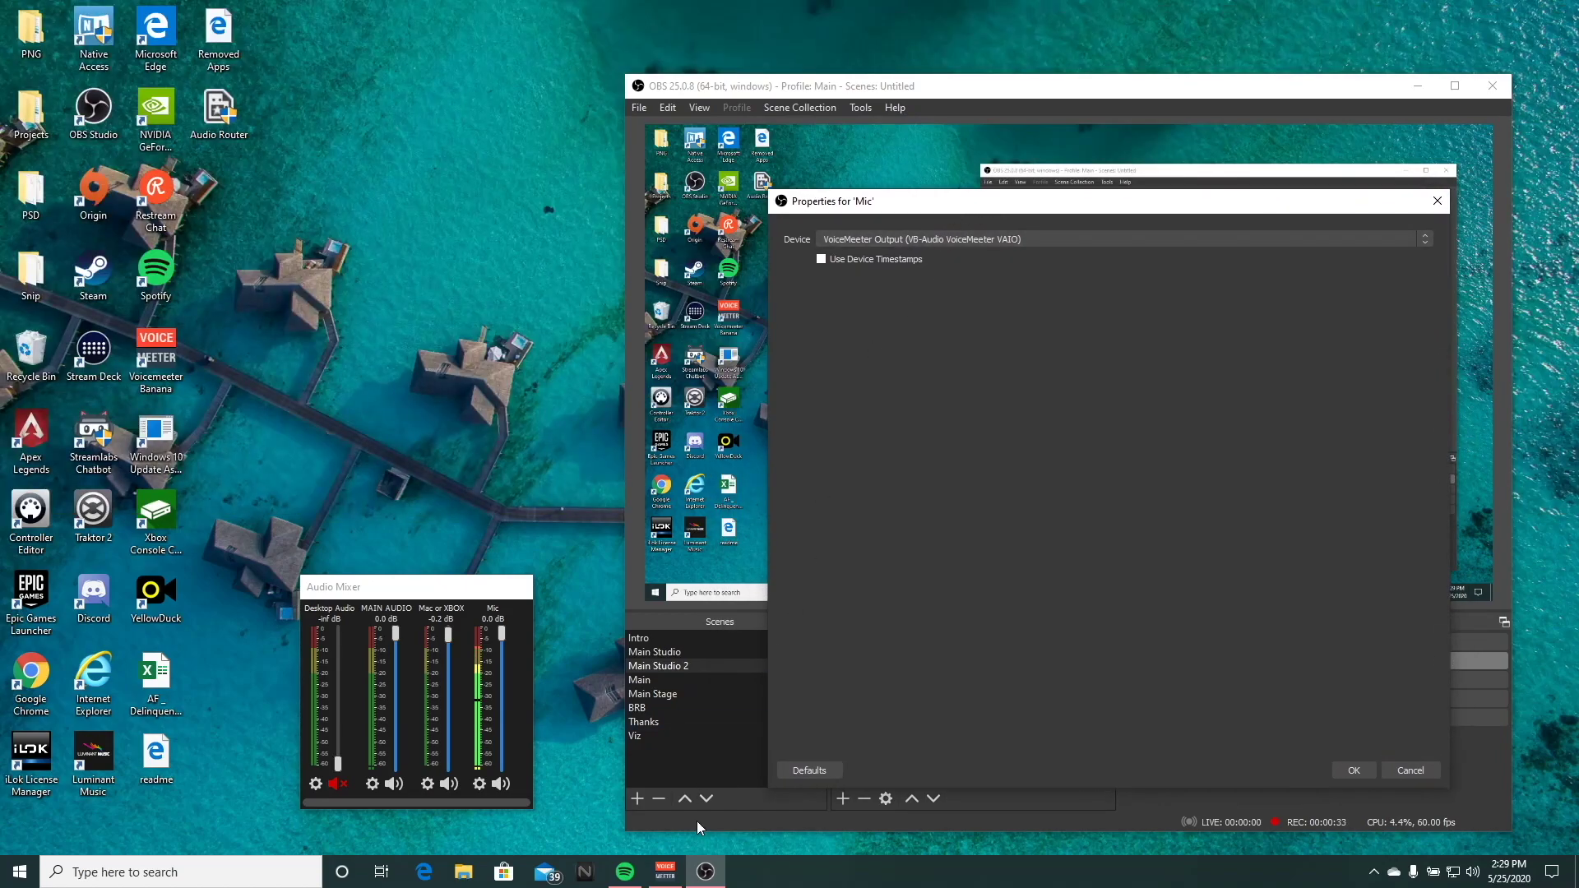
click(664, 871)
click(624, 873)
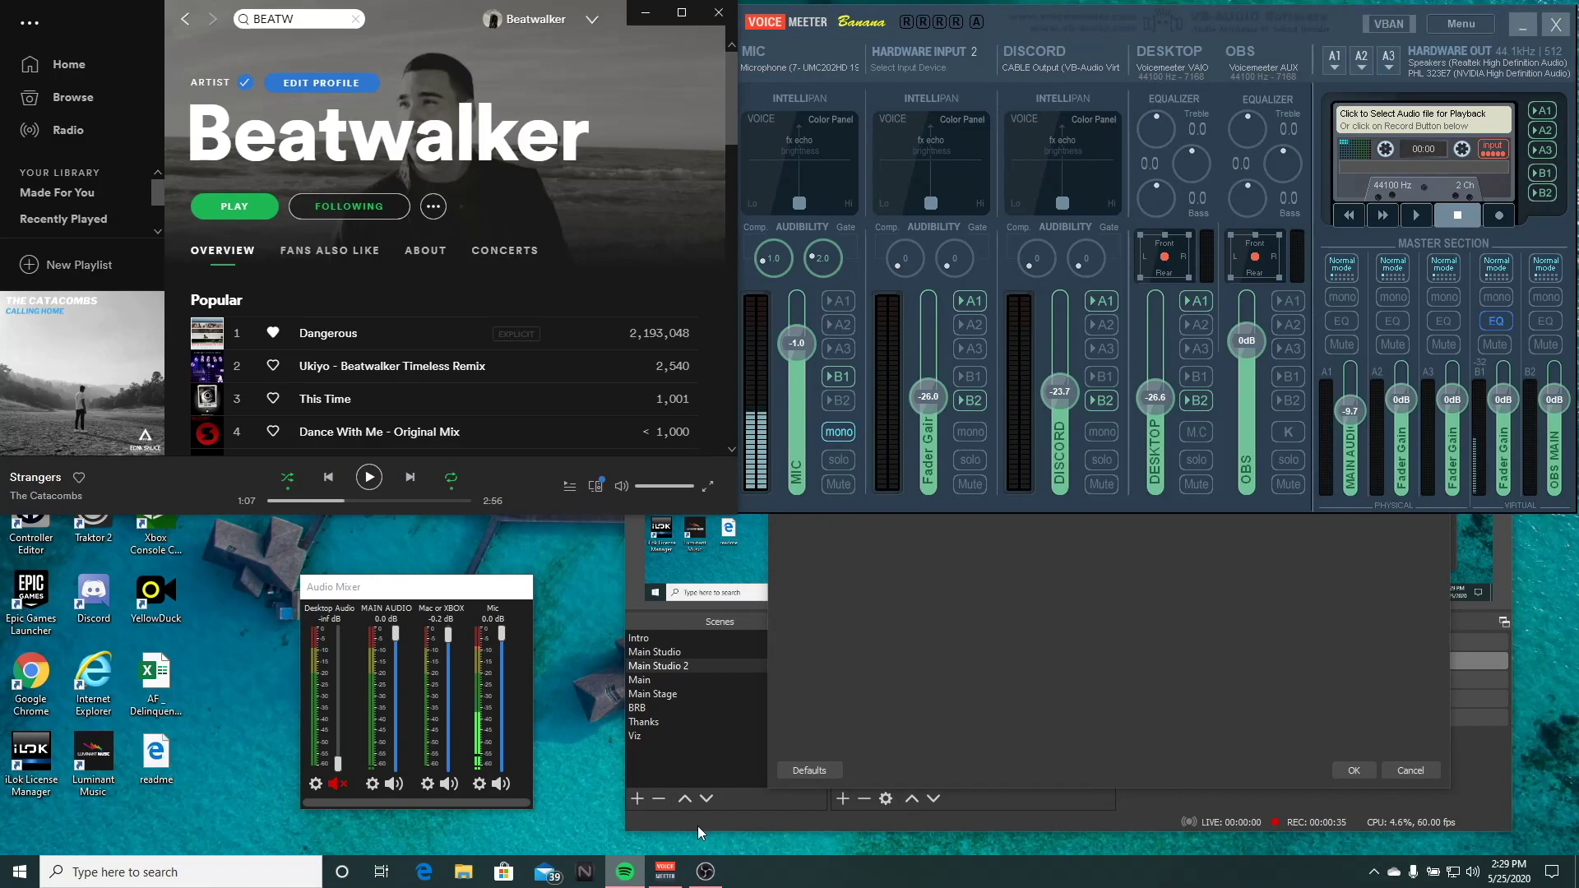
click(894, 608)
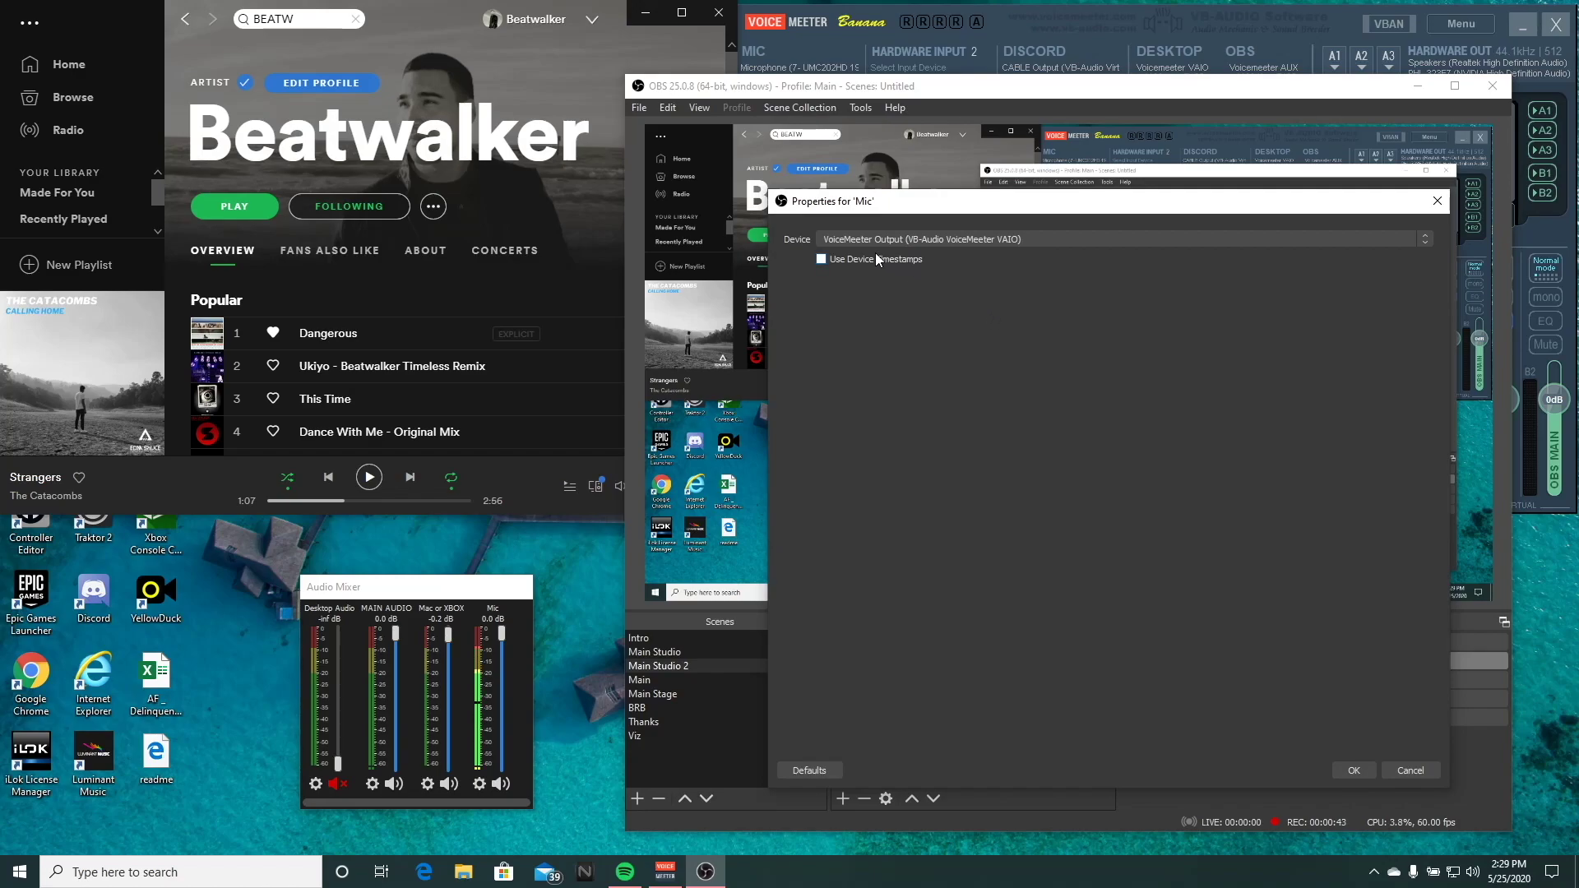
Step: Choose VoiceMeeter Output (VB-Audio VoiceMeeter VAIO) as the Mic source's device and confirm its properties
click(922, 240)
click(924, 263)
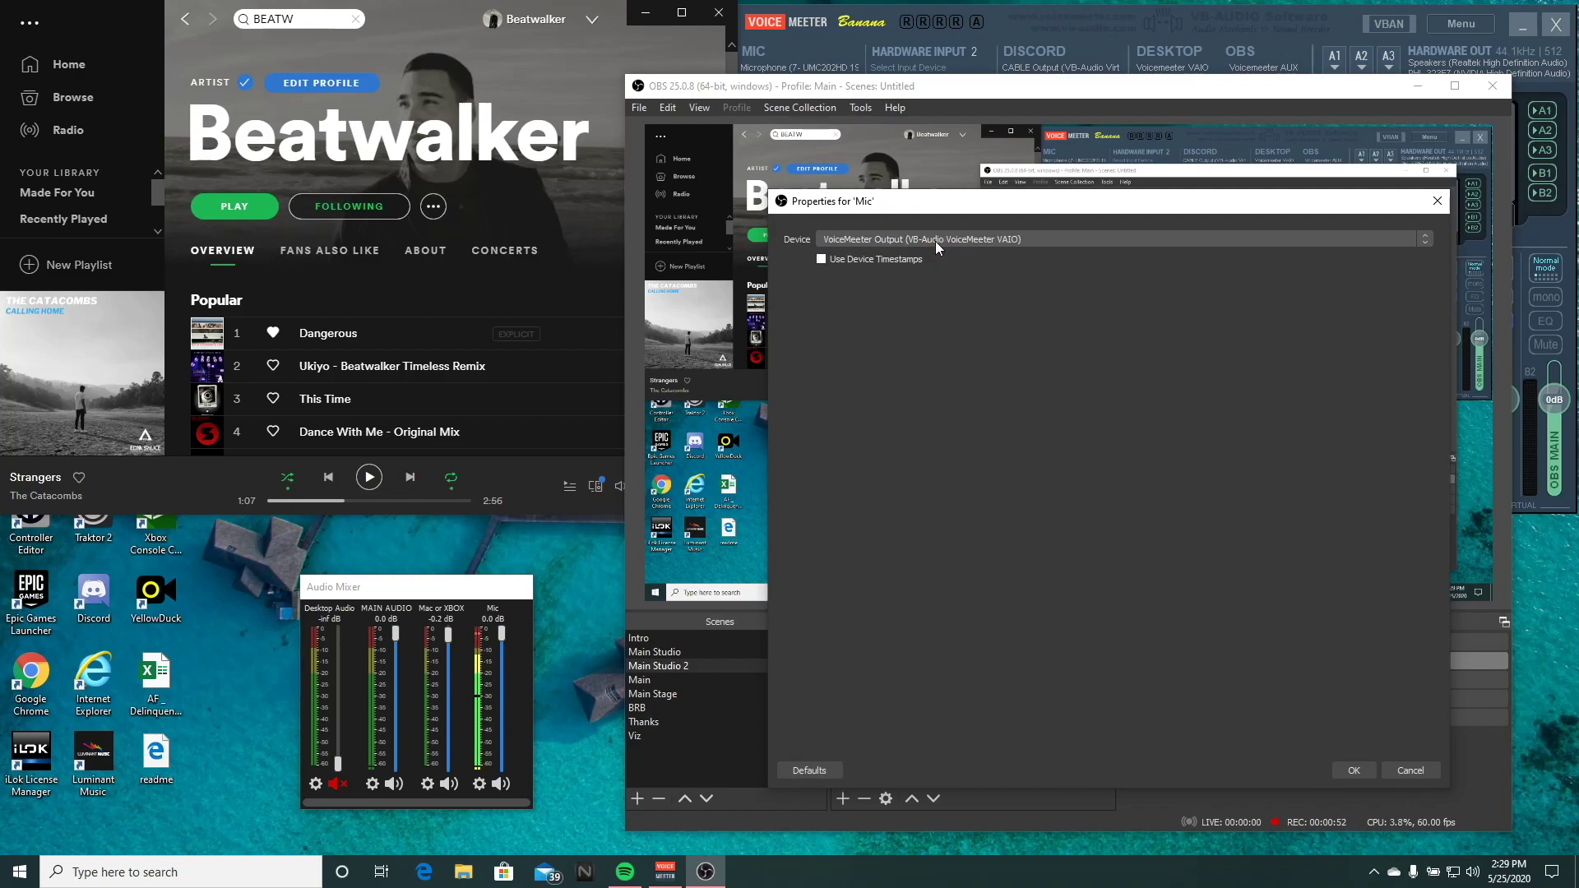
click(935, 240)
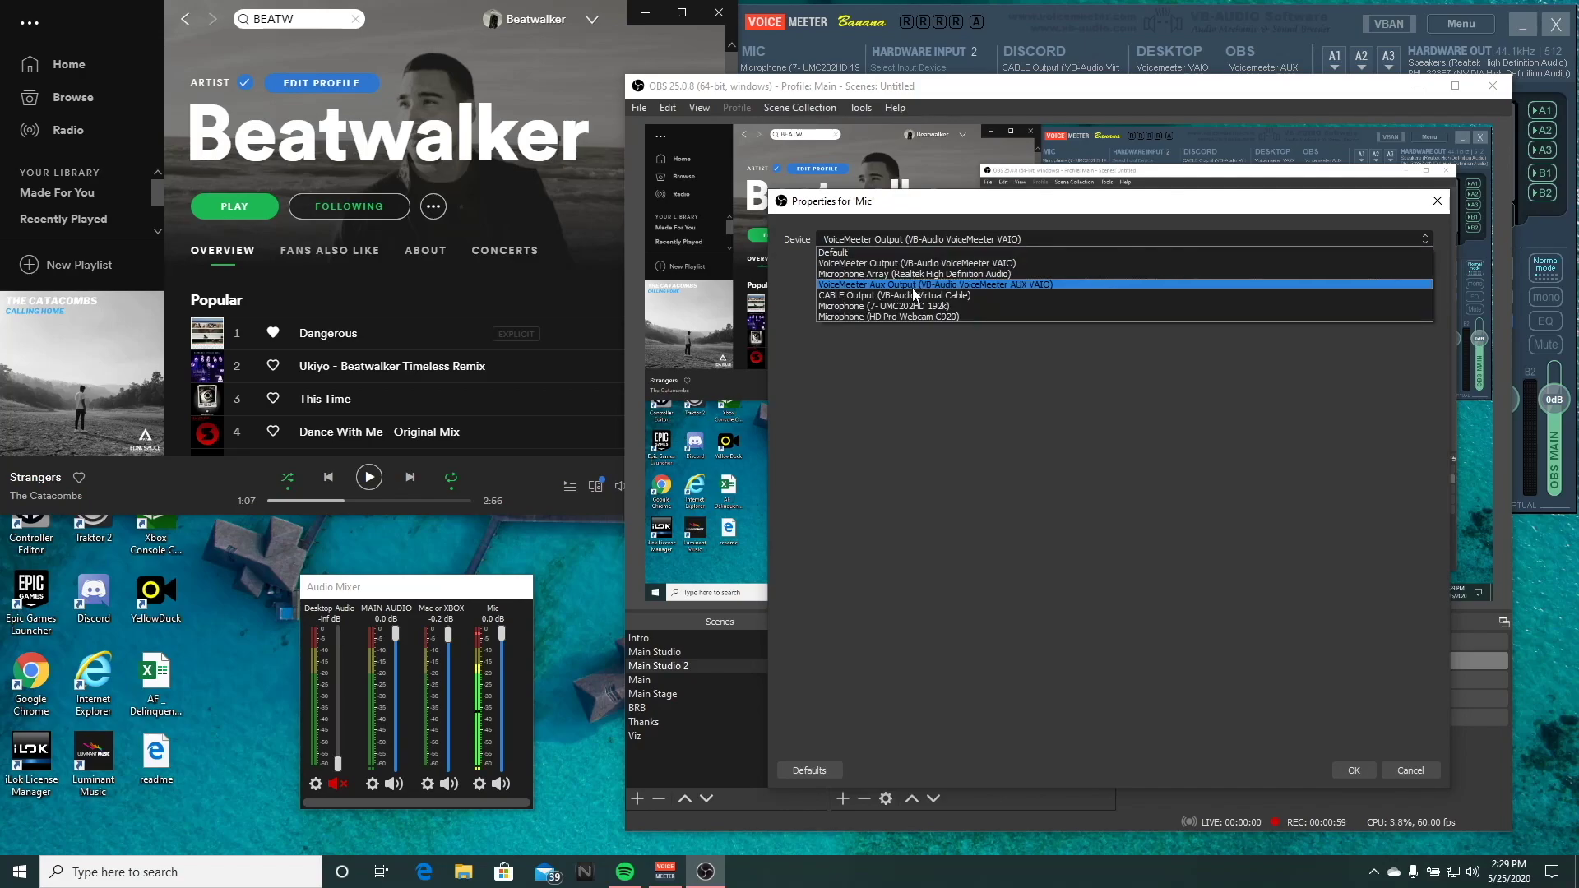
click(925, 263)
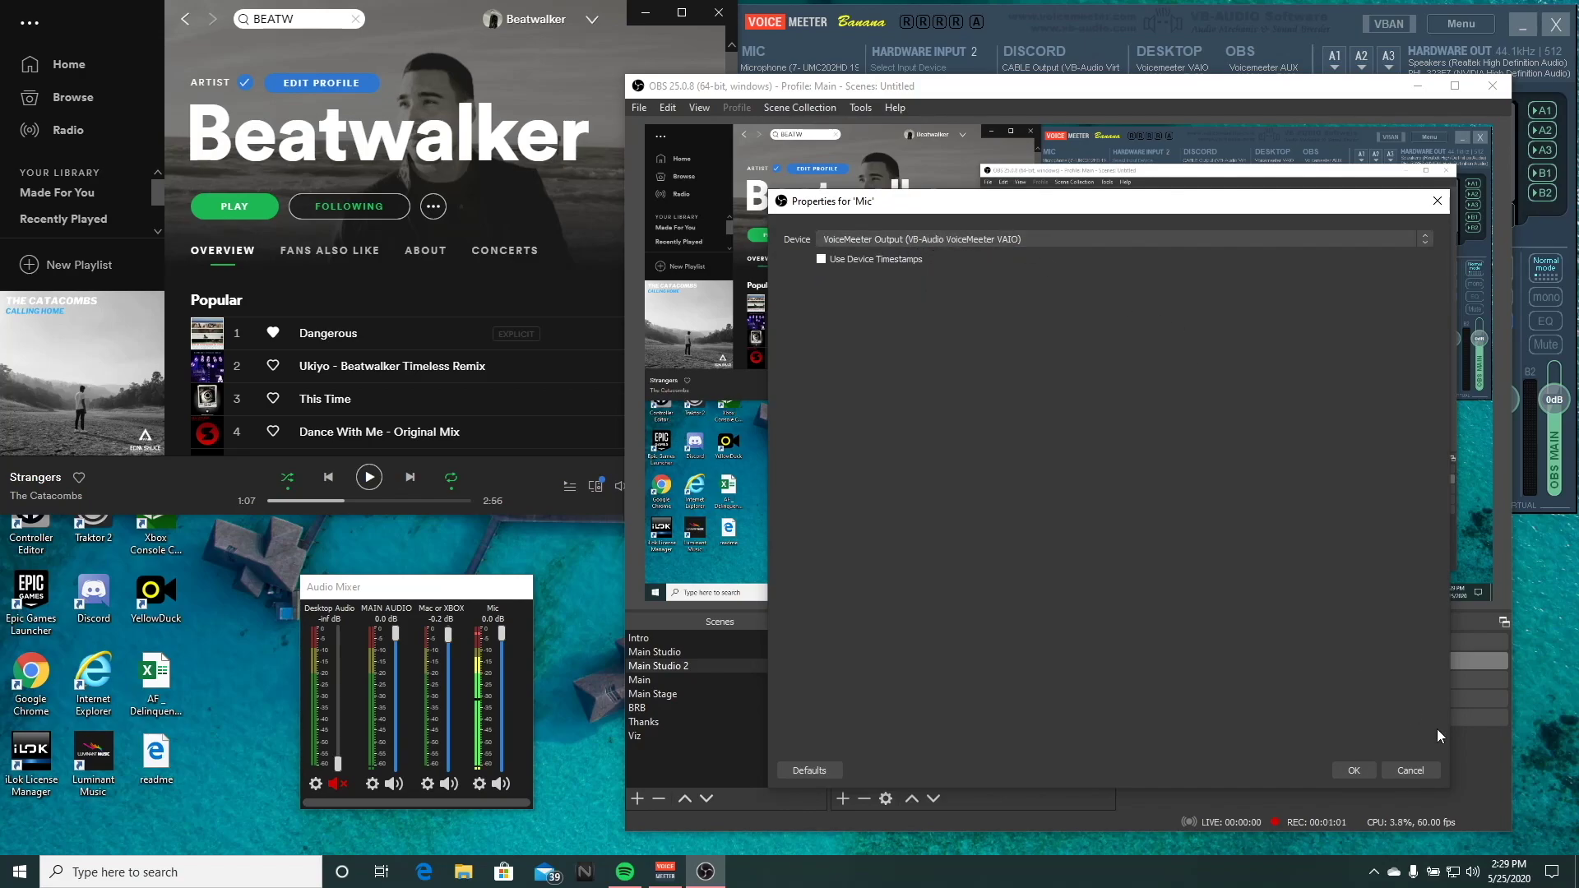
click(1353, 770)
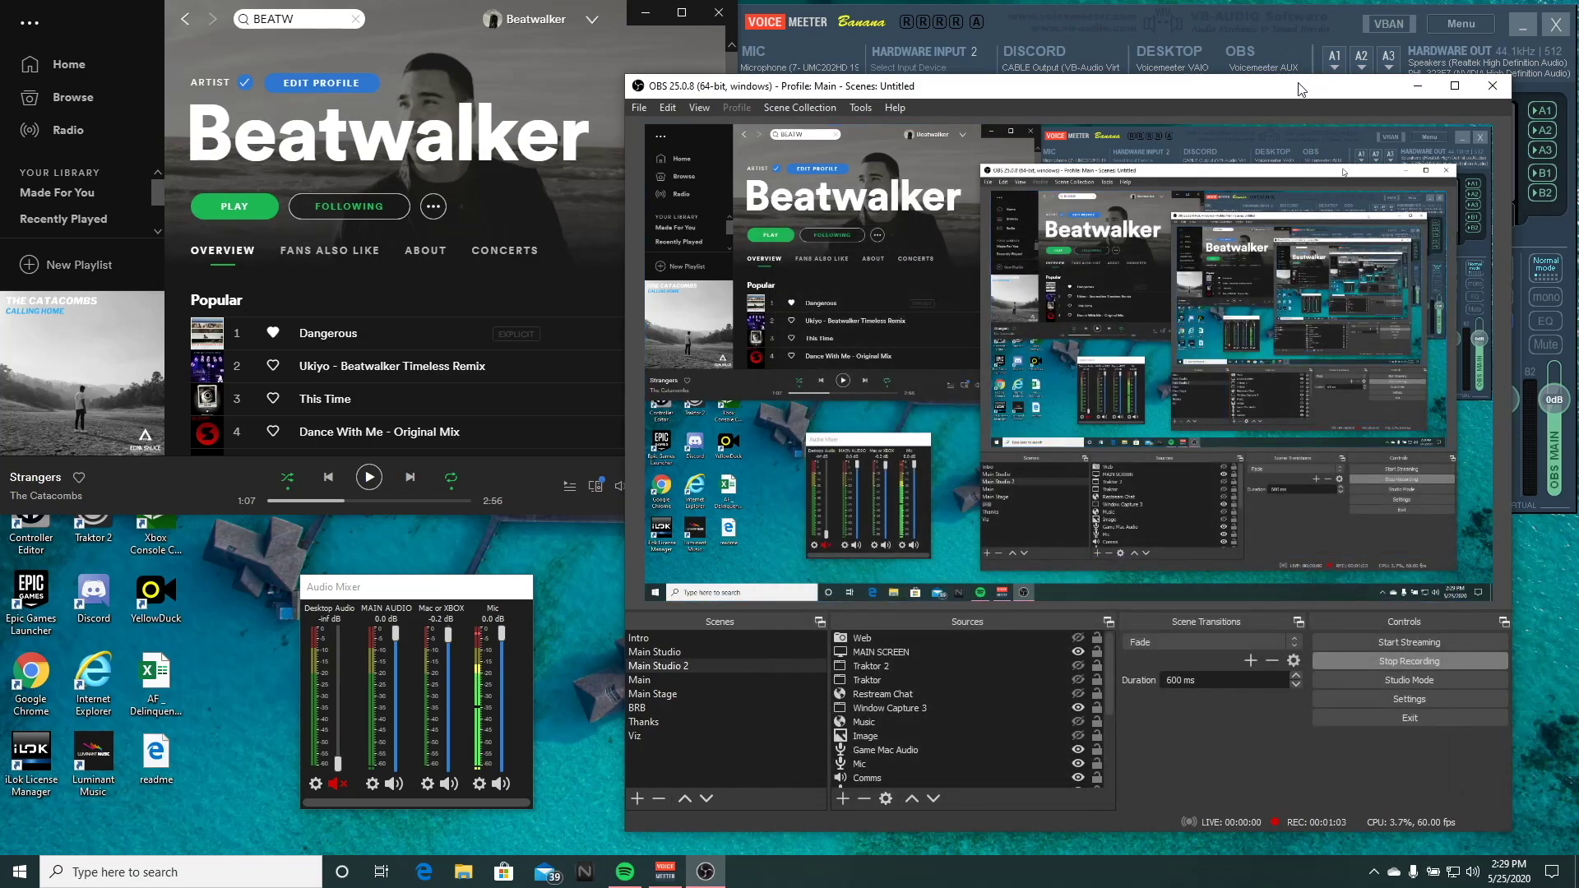
Step: Check the Voicemeeter routing, and confirm the MAIN AUDIO input capture in OBS with VoiceMeeter Aux Output (VB-Audio VoiceMeeter AUX VAIO) as its device
click(1196, 26)
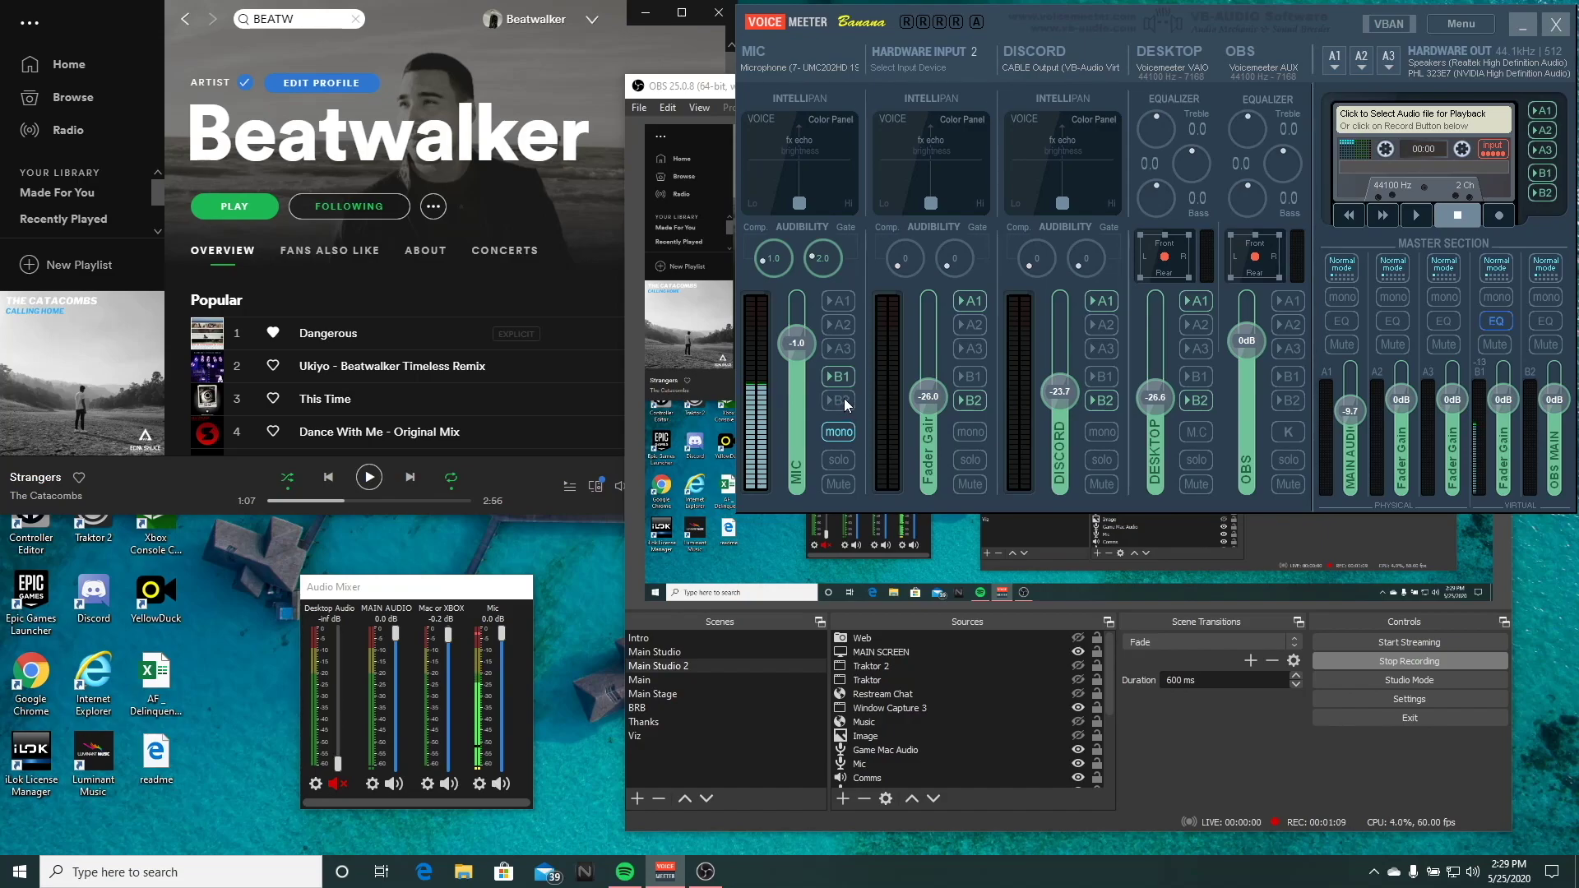
click(1046, 659)
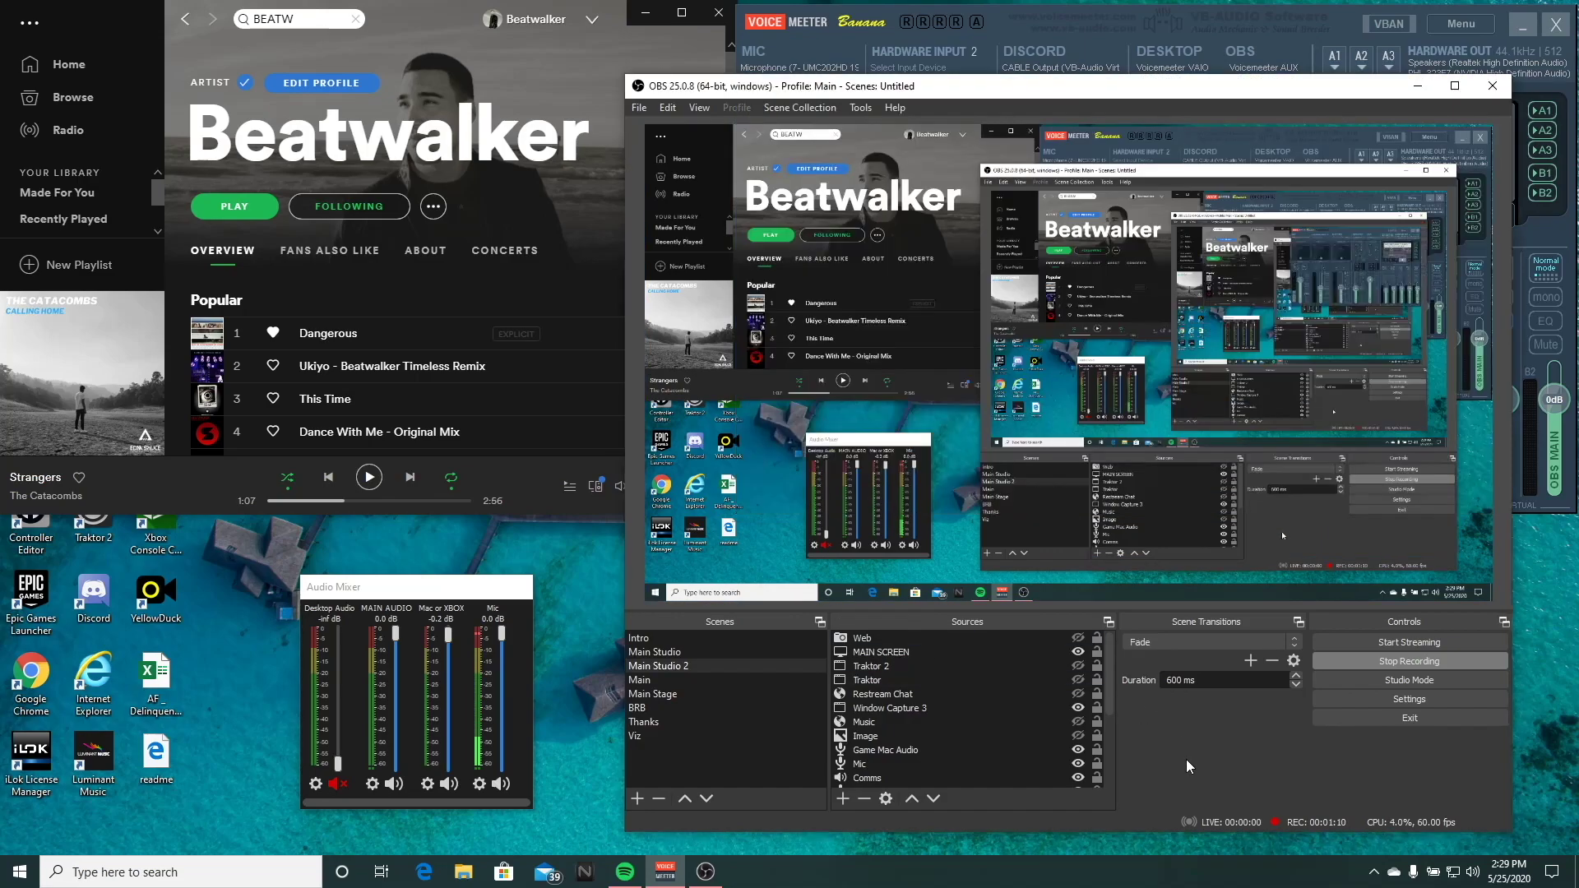
click(844, 799)
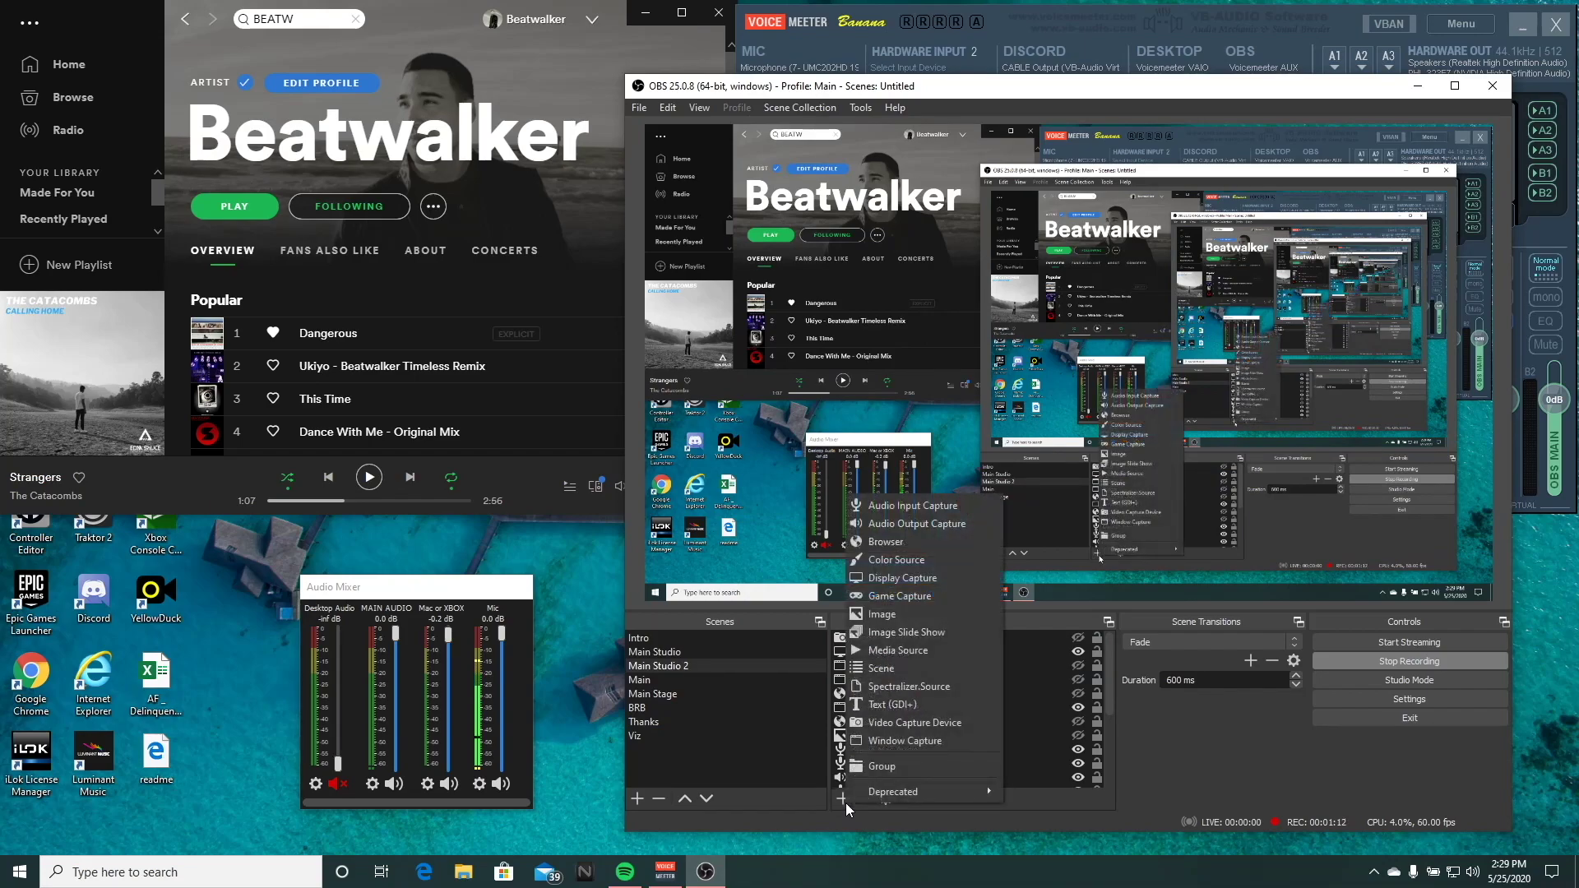
click(912, 506)
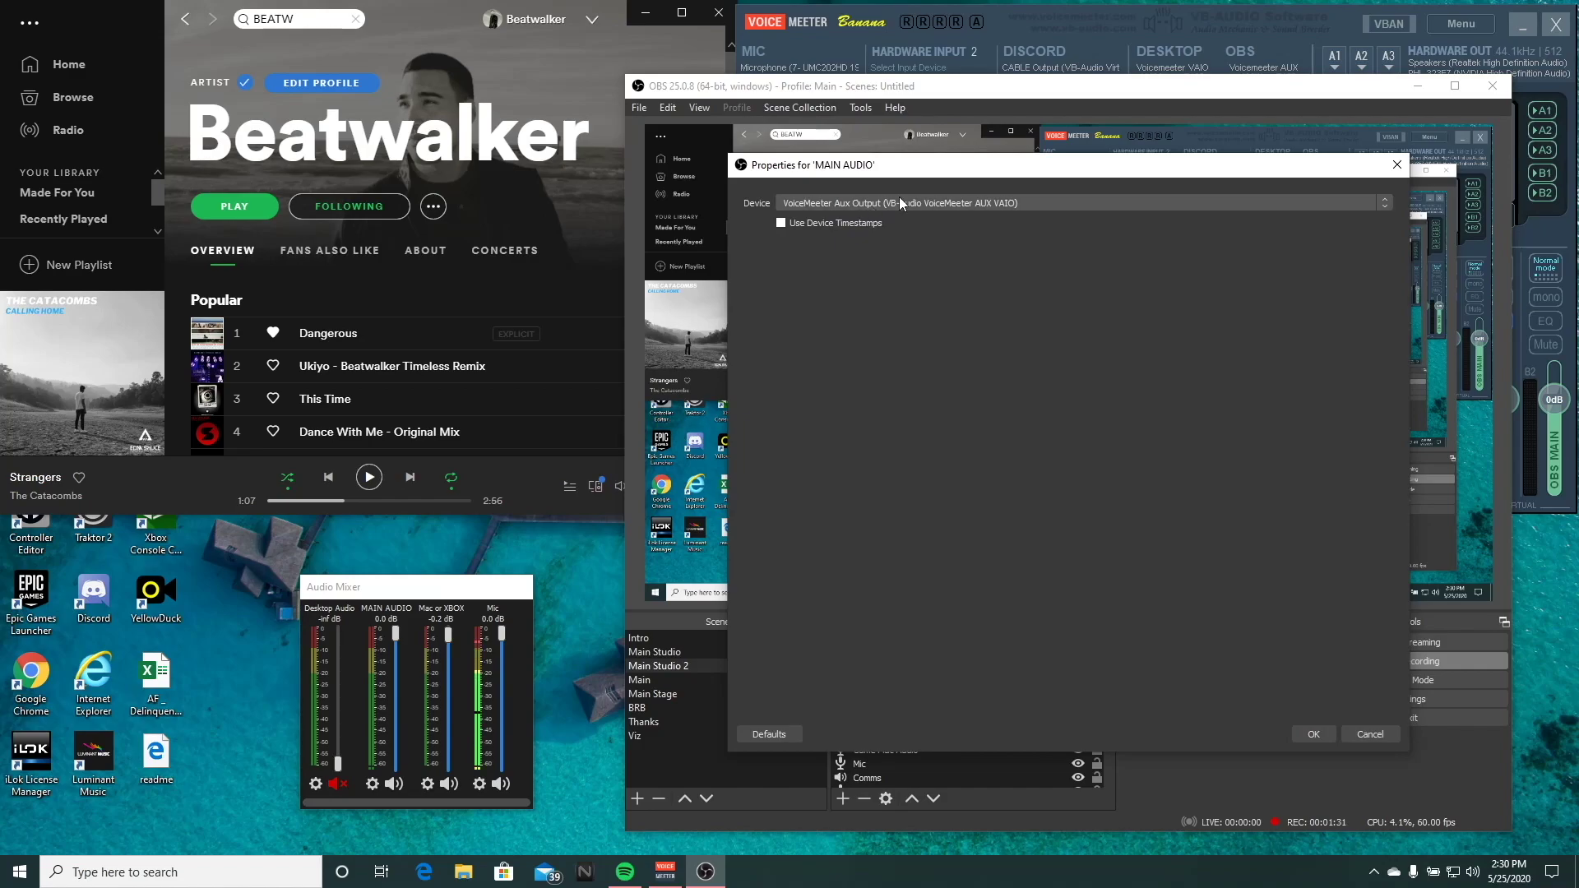
click(1313, 734)
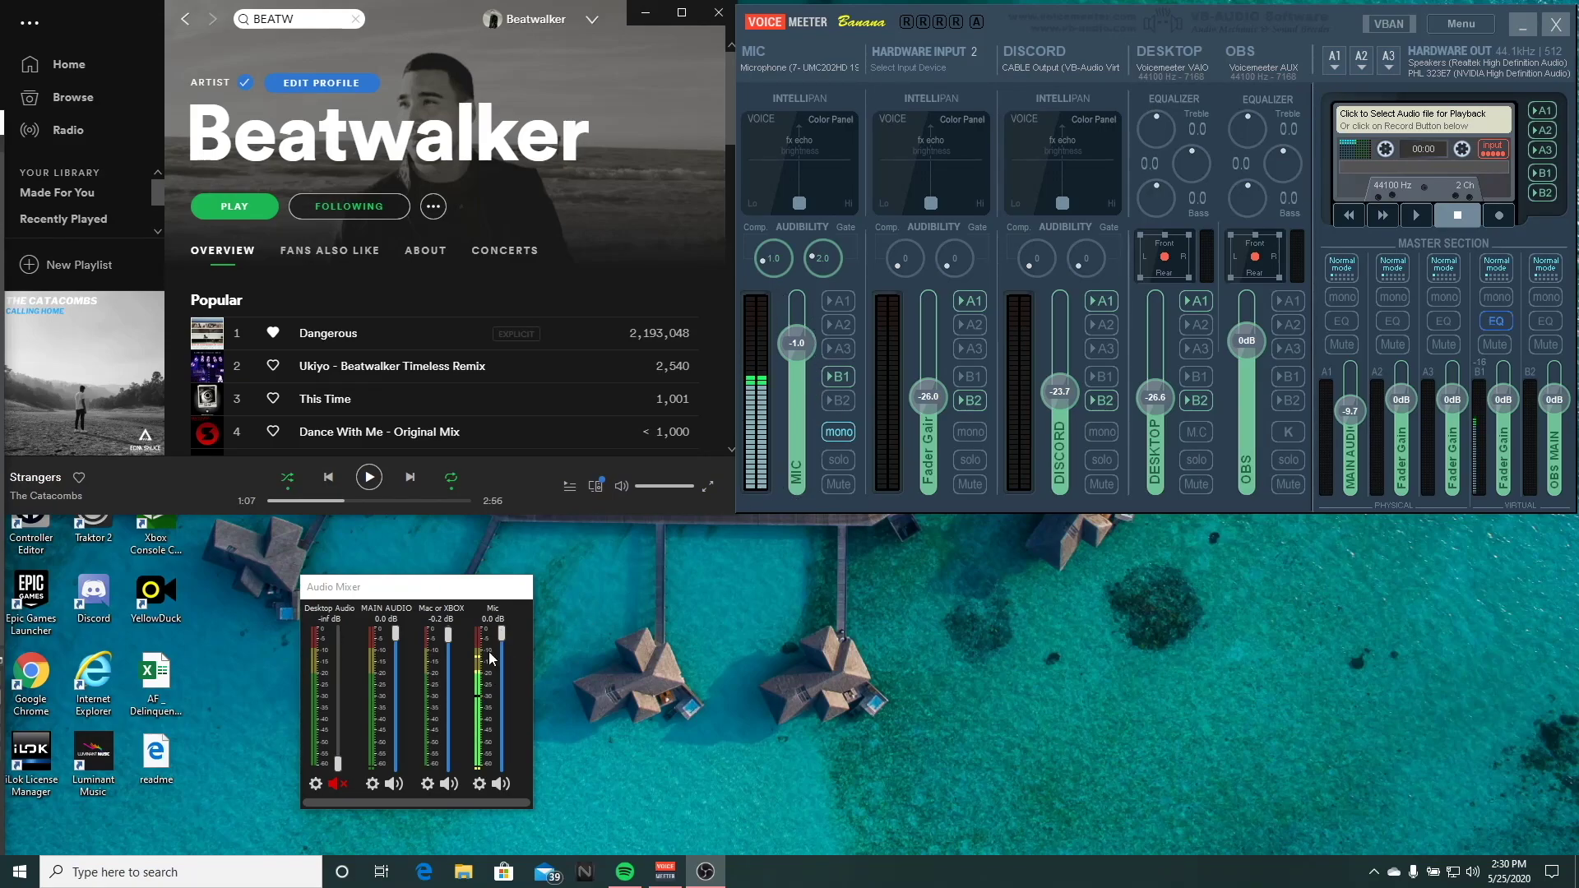
Step: Play the Strangers track in Spotify briefly to test the MAIN AUDIO meter, and pause it again
click(369, 485)
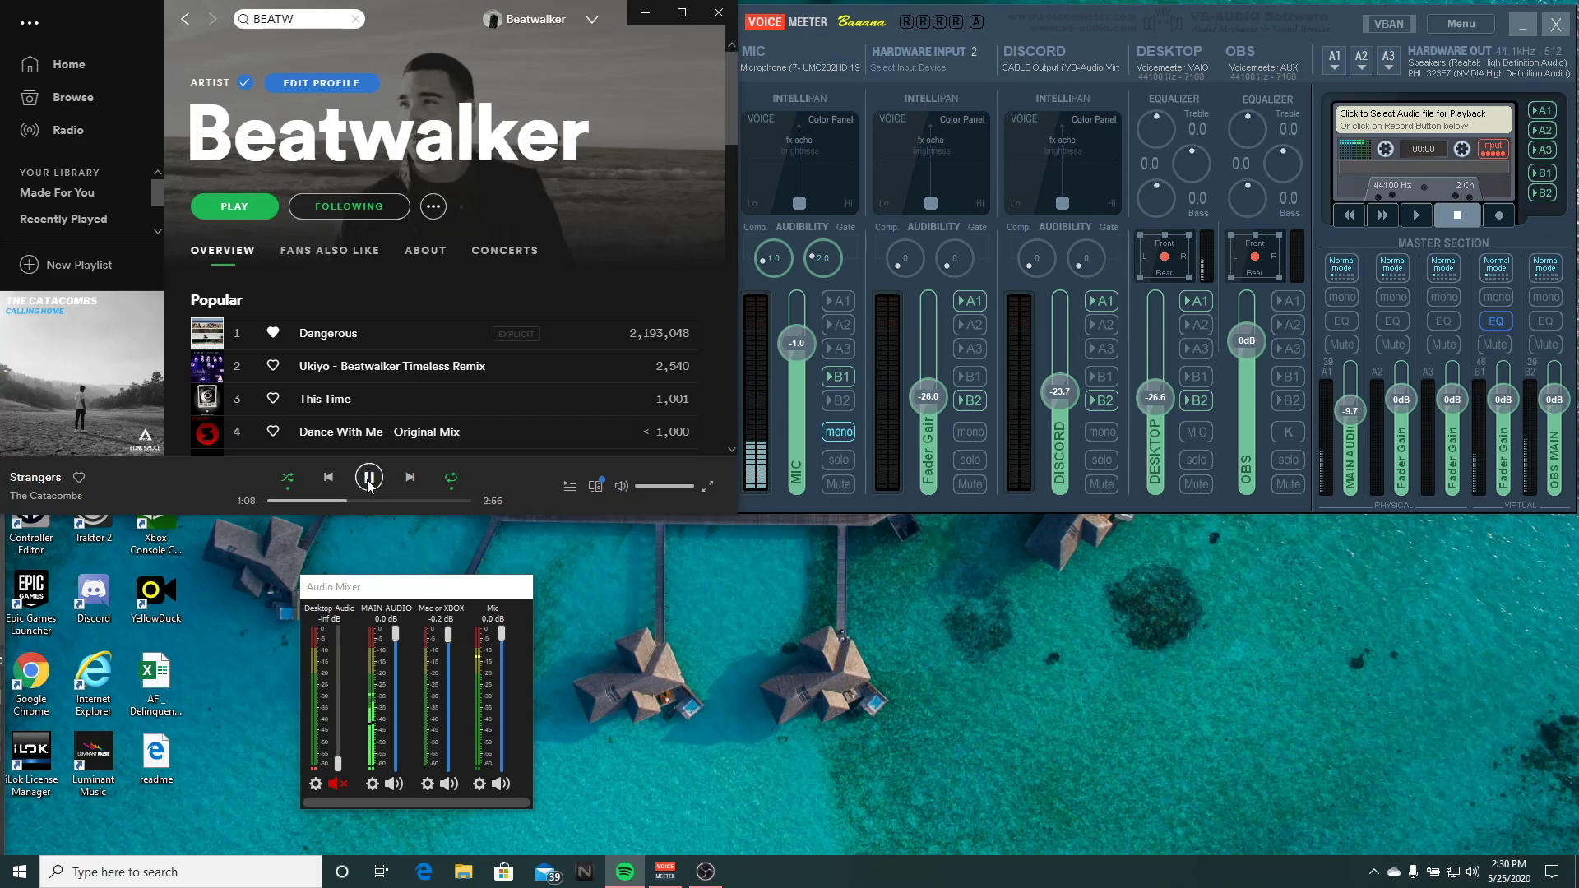
click(369, 478)
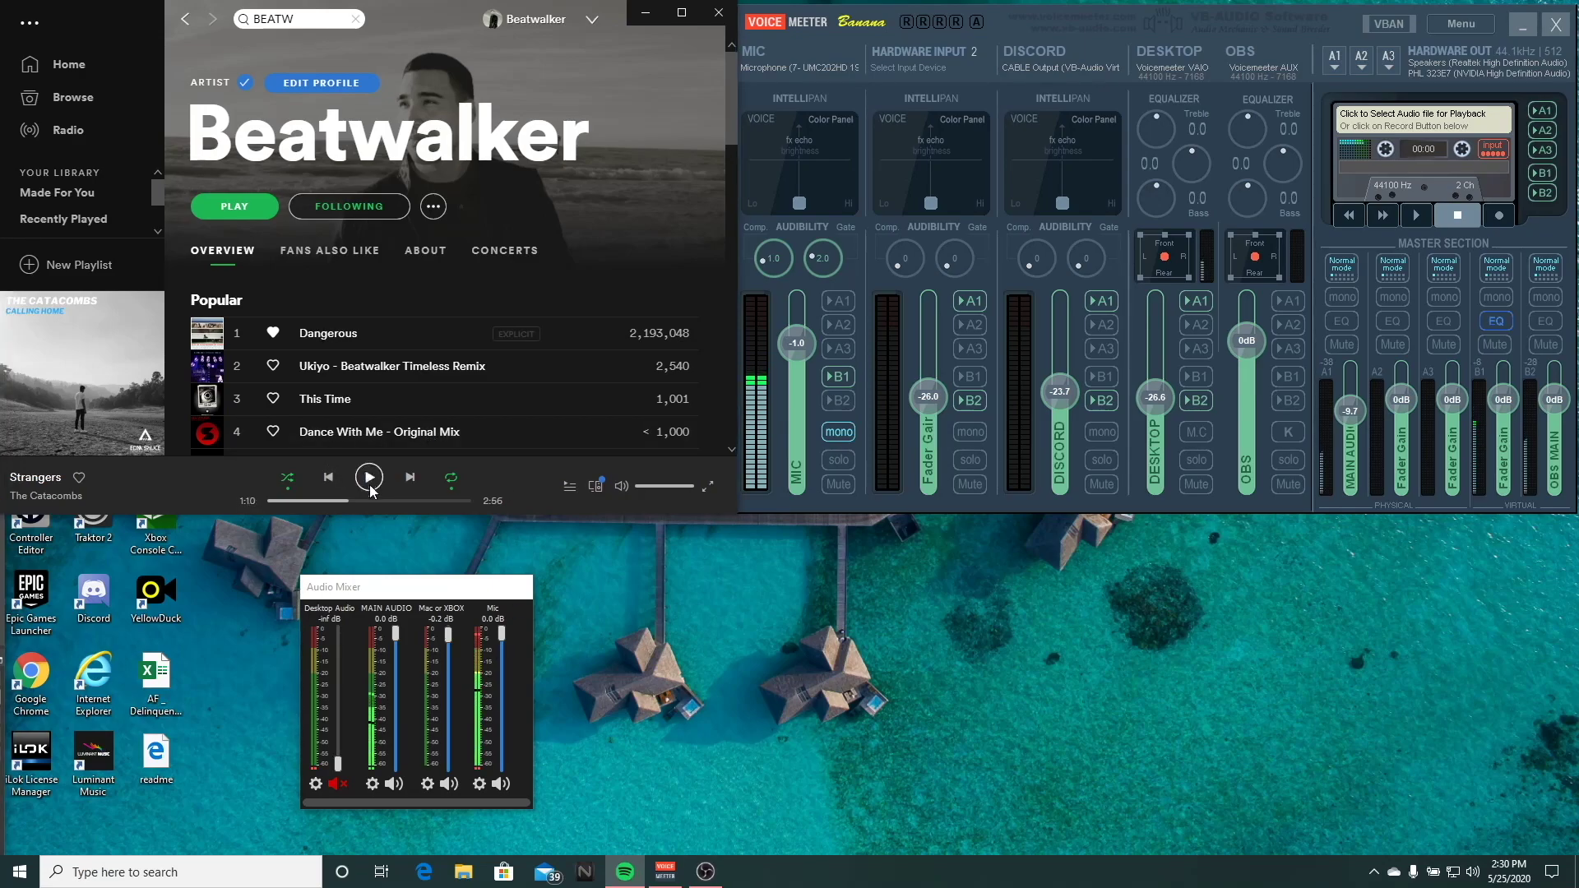
Step: Launch Discord, show its Voice & Video settings, and move the window clear of the OBS audio mixer
double_click(99, 629)
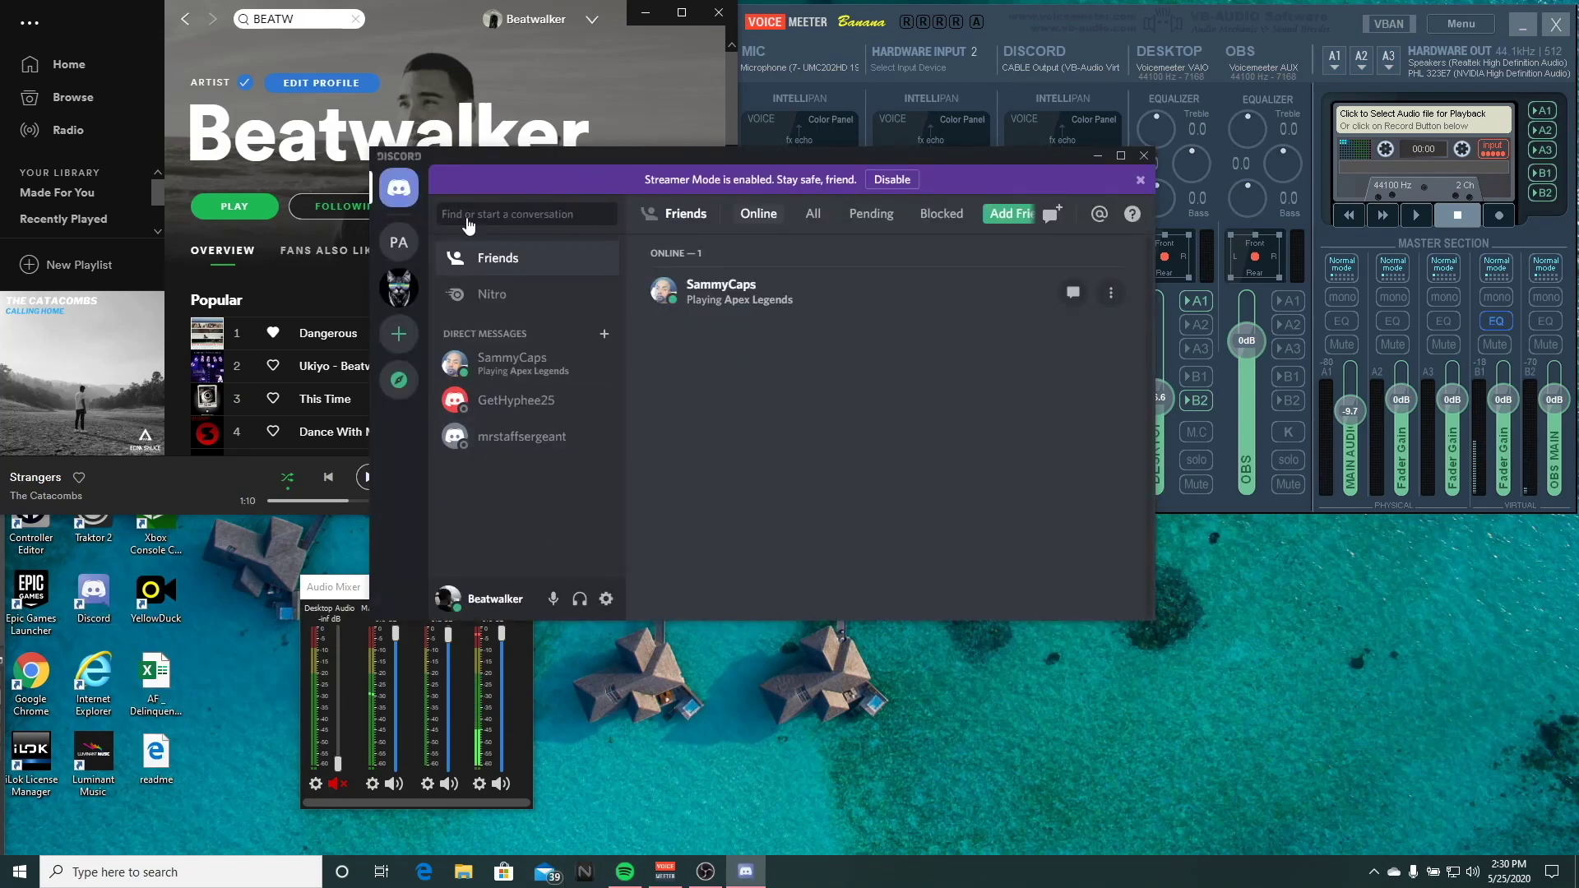
click(606, 598)
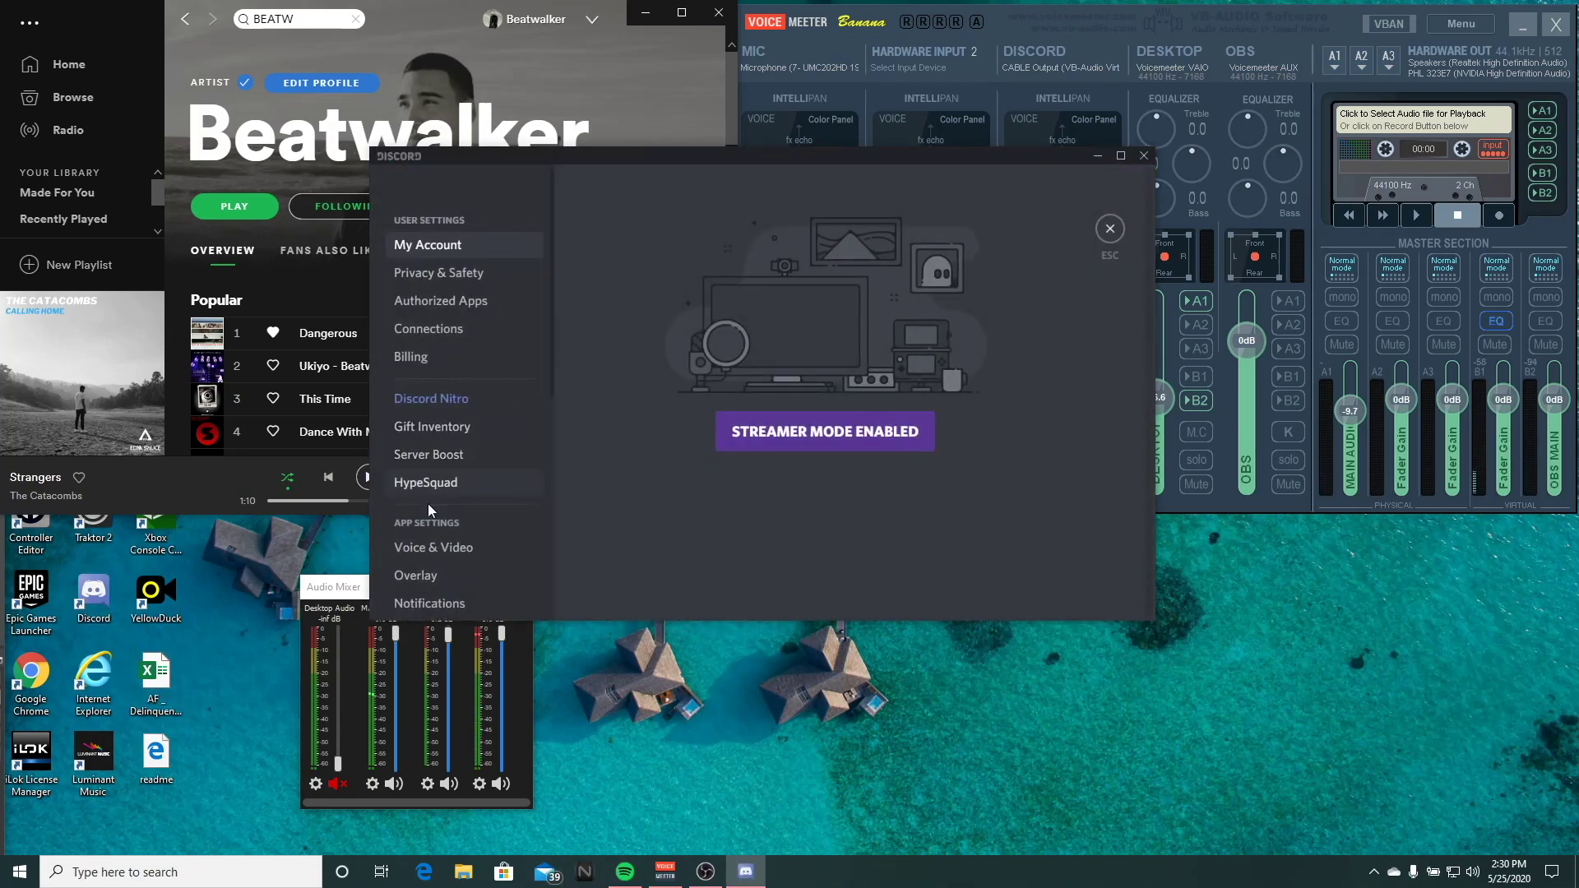
click(414, 549)
drag(634, 155, 1080, 416)
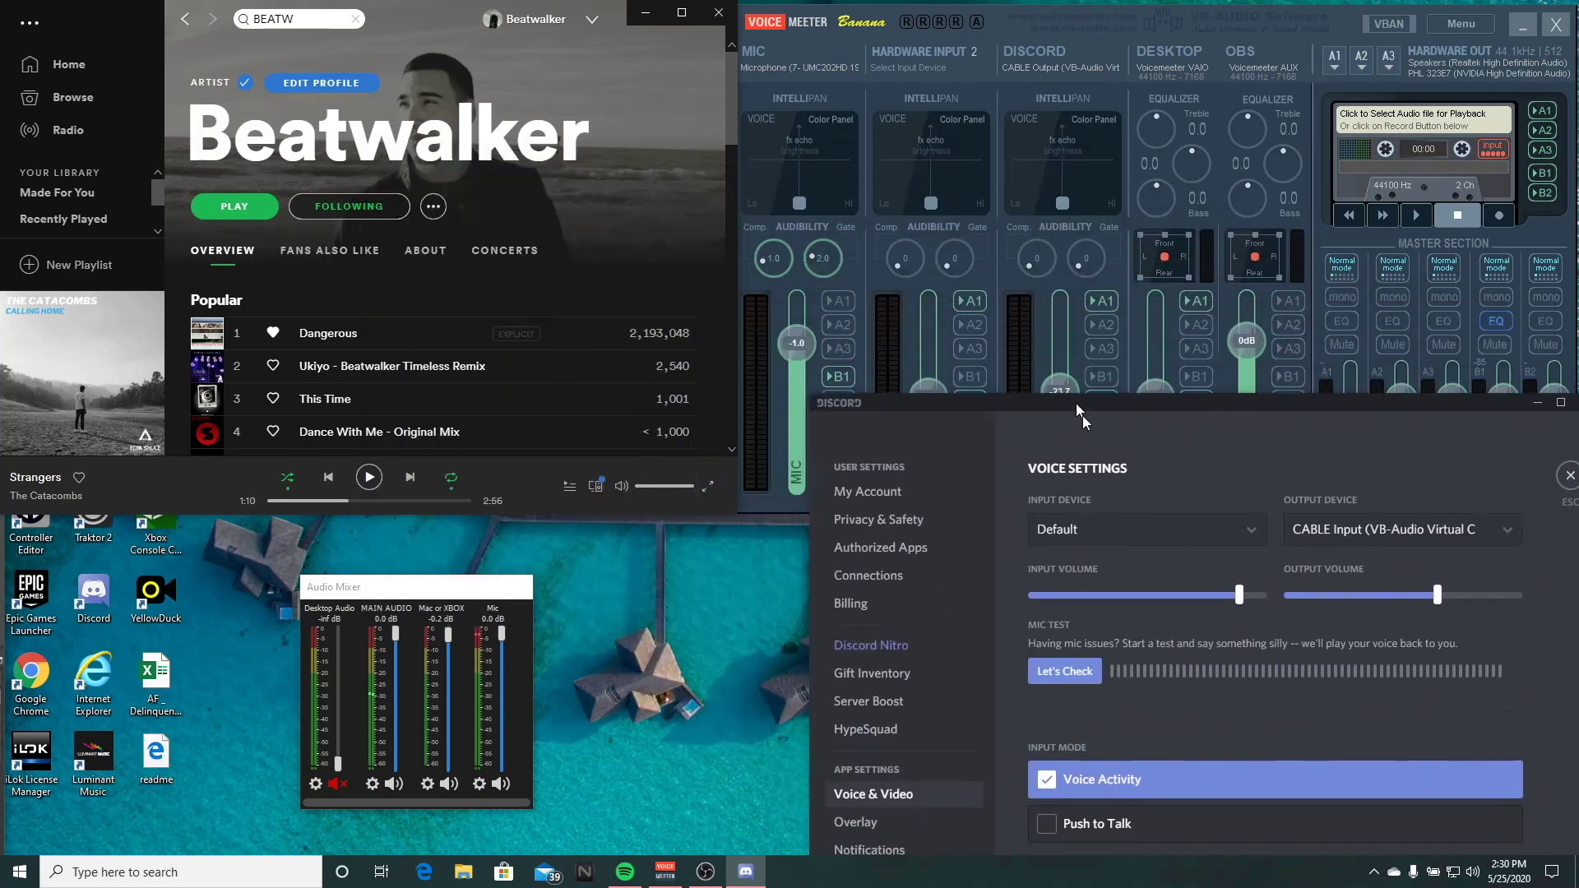
Step: Run Discord's mic test to check its playback on the MAIN AUDIO meter, stop the test and close Discord
click(1098, 693)
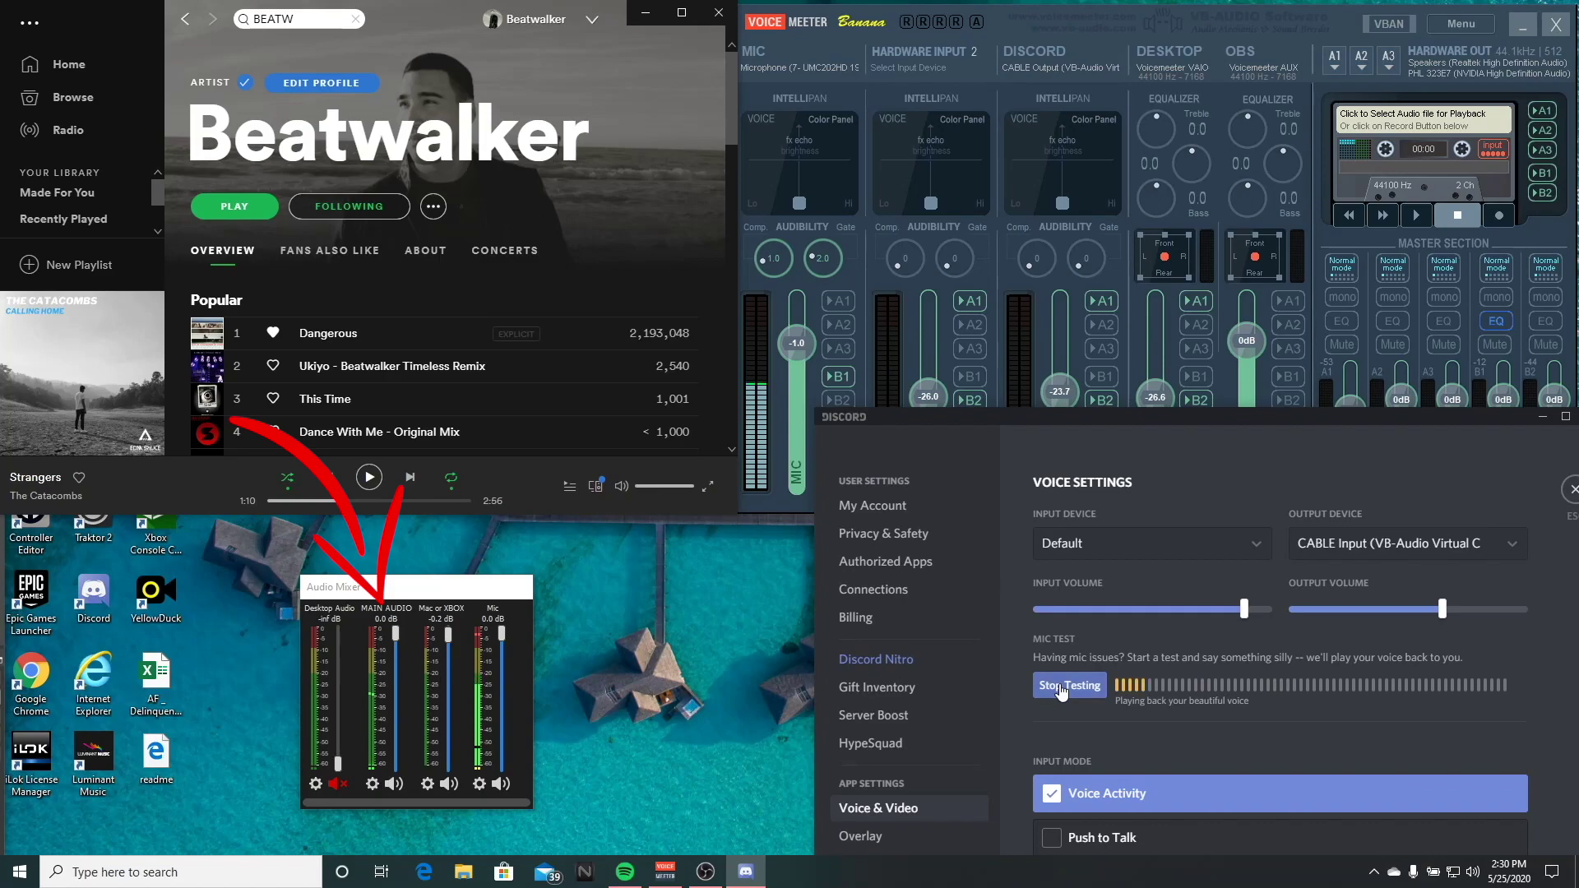
click(1061, 690)
drag(1510, 421, 1468, 424)
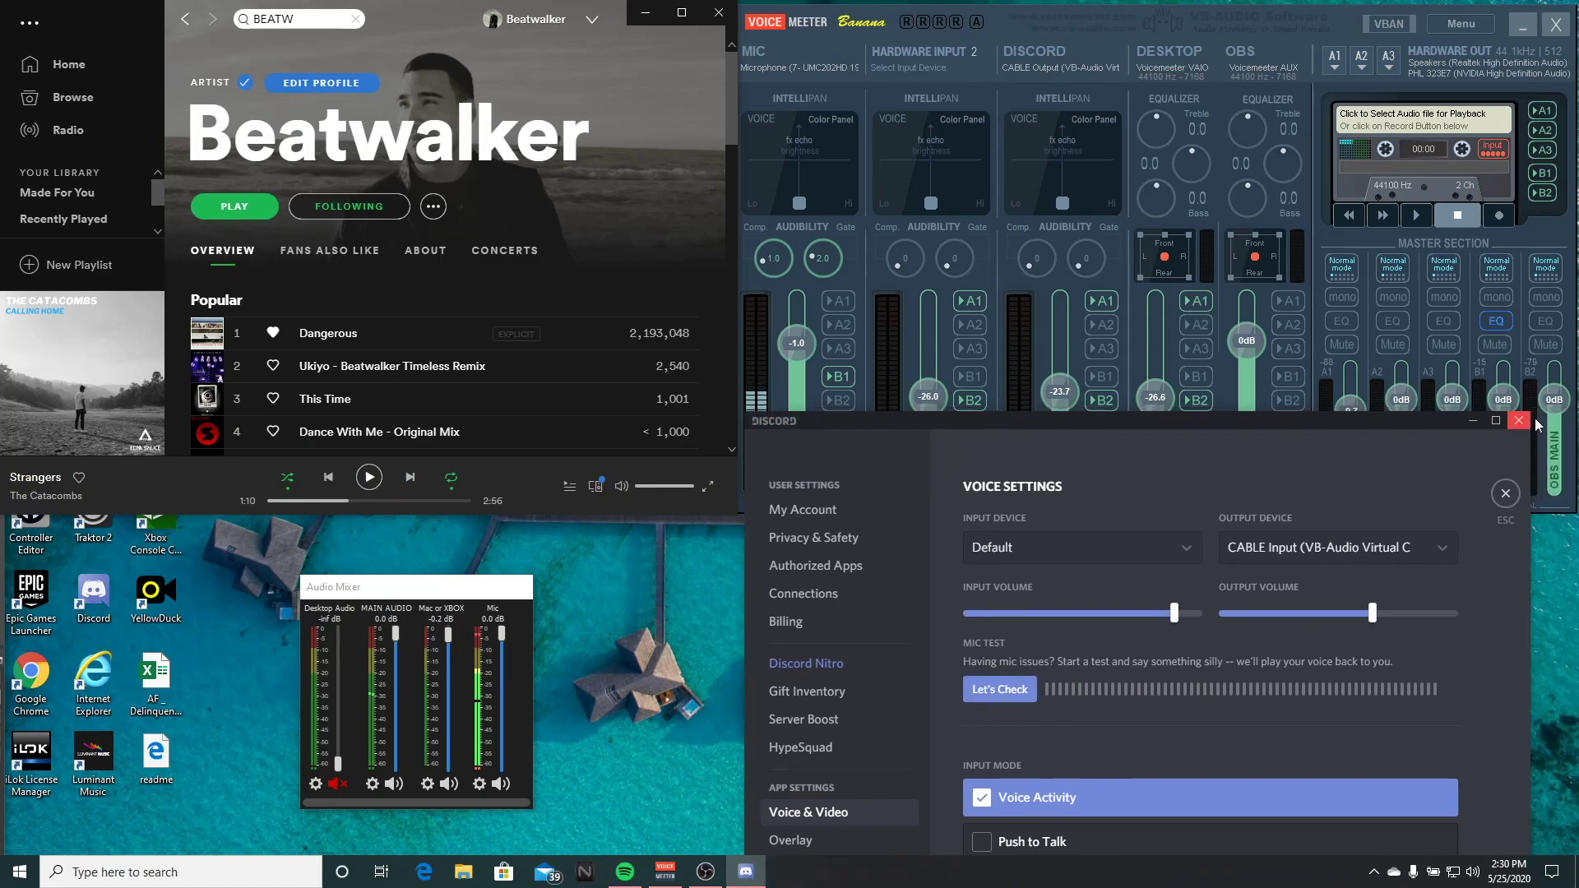
click(1547, 417)
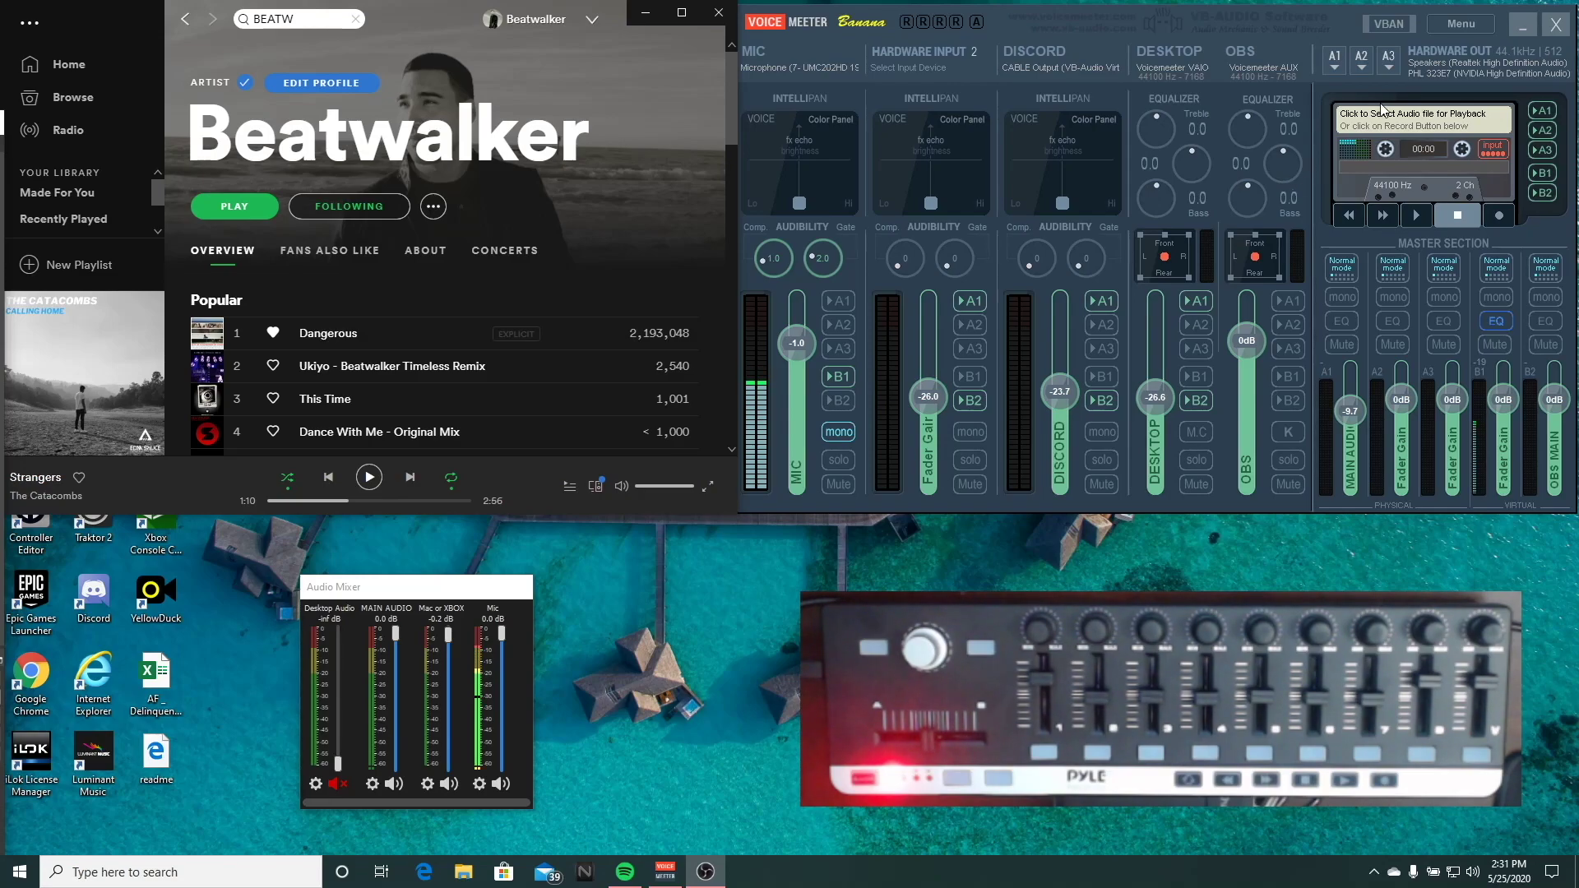
Step: Review Voicemeeter's M.I.D.I. mapping for the USB MIDI Controller, trying Learn on Gain Fader Strip #3 and Mute Strip #3, and close it
click(1464, 25)
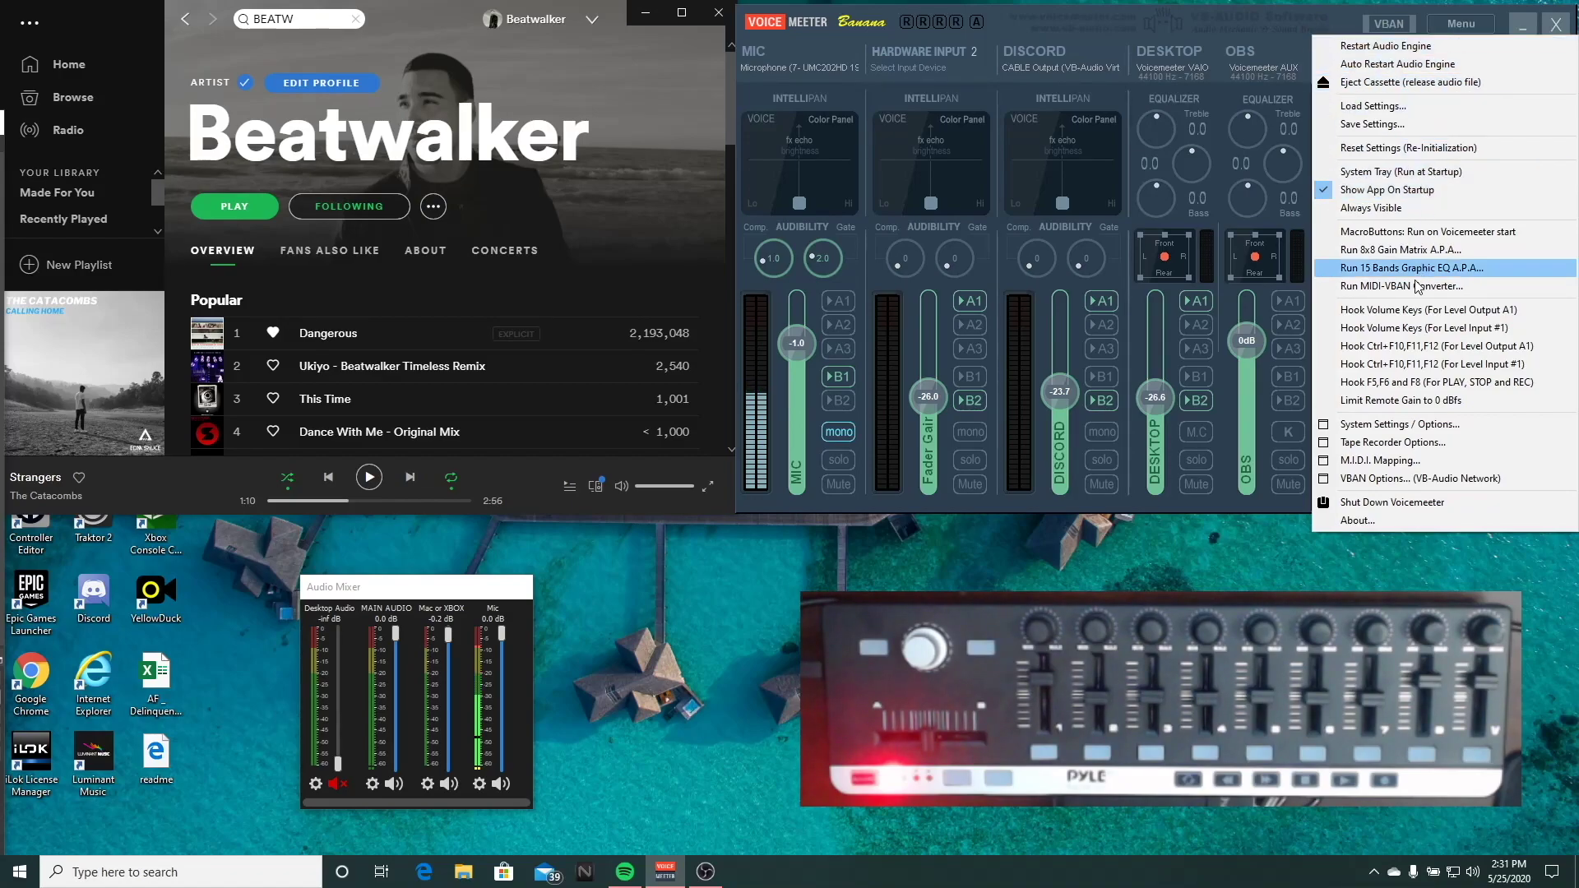
click(1358, 460)
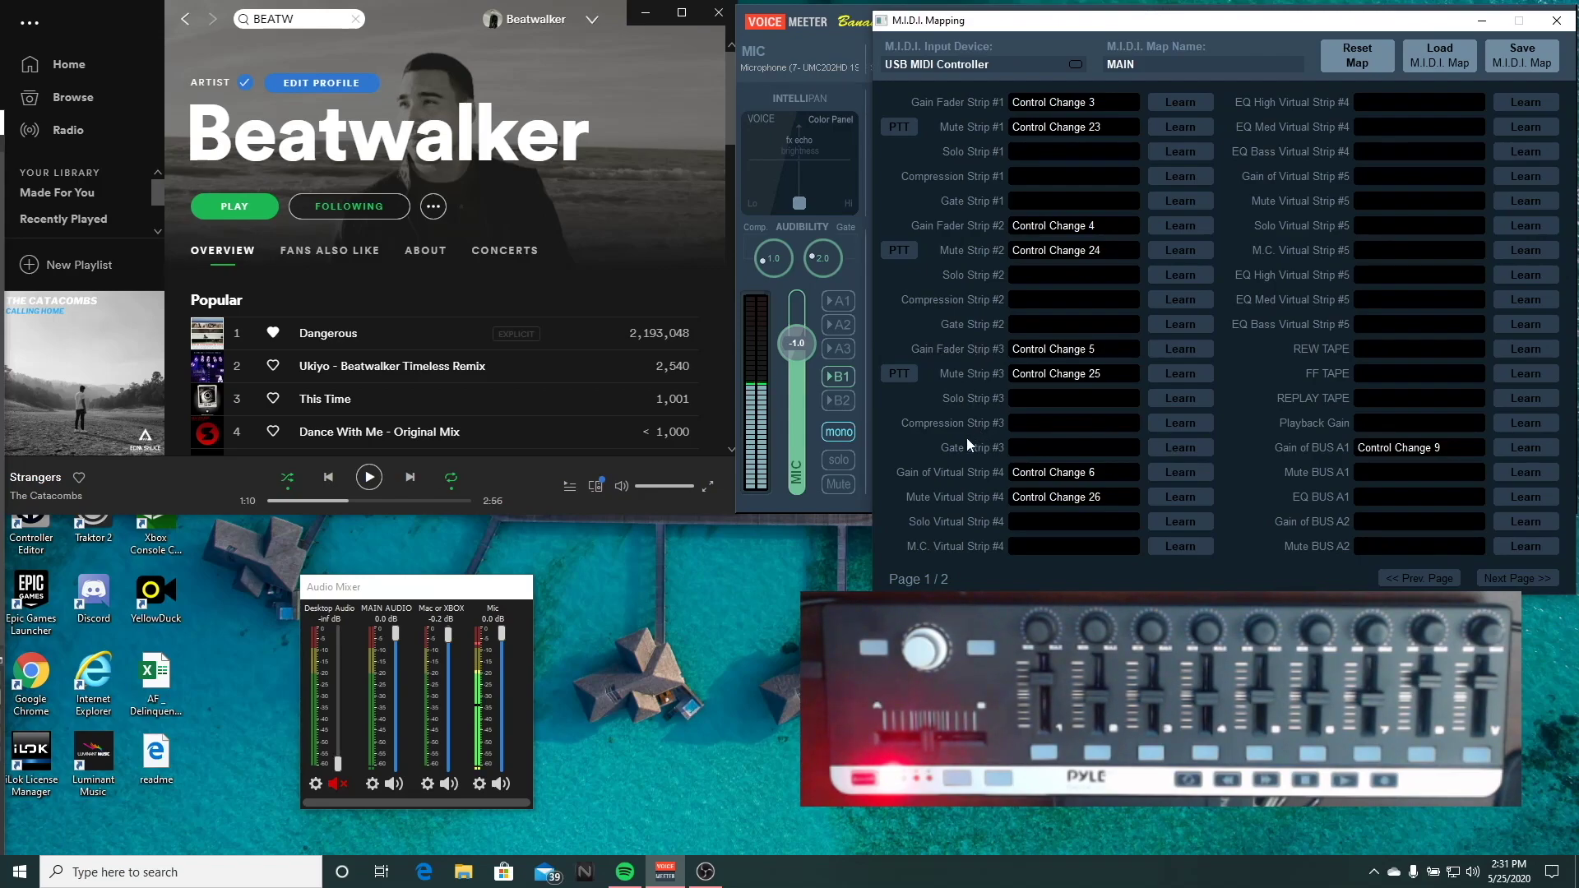
click(1176, 347)
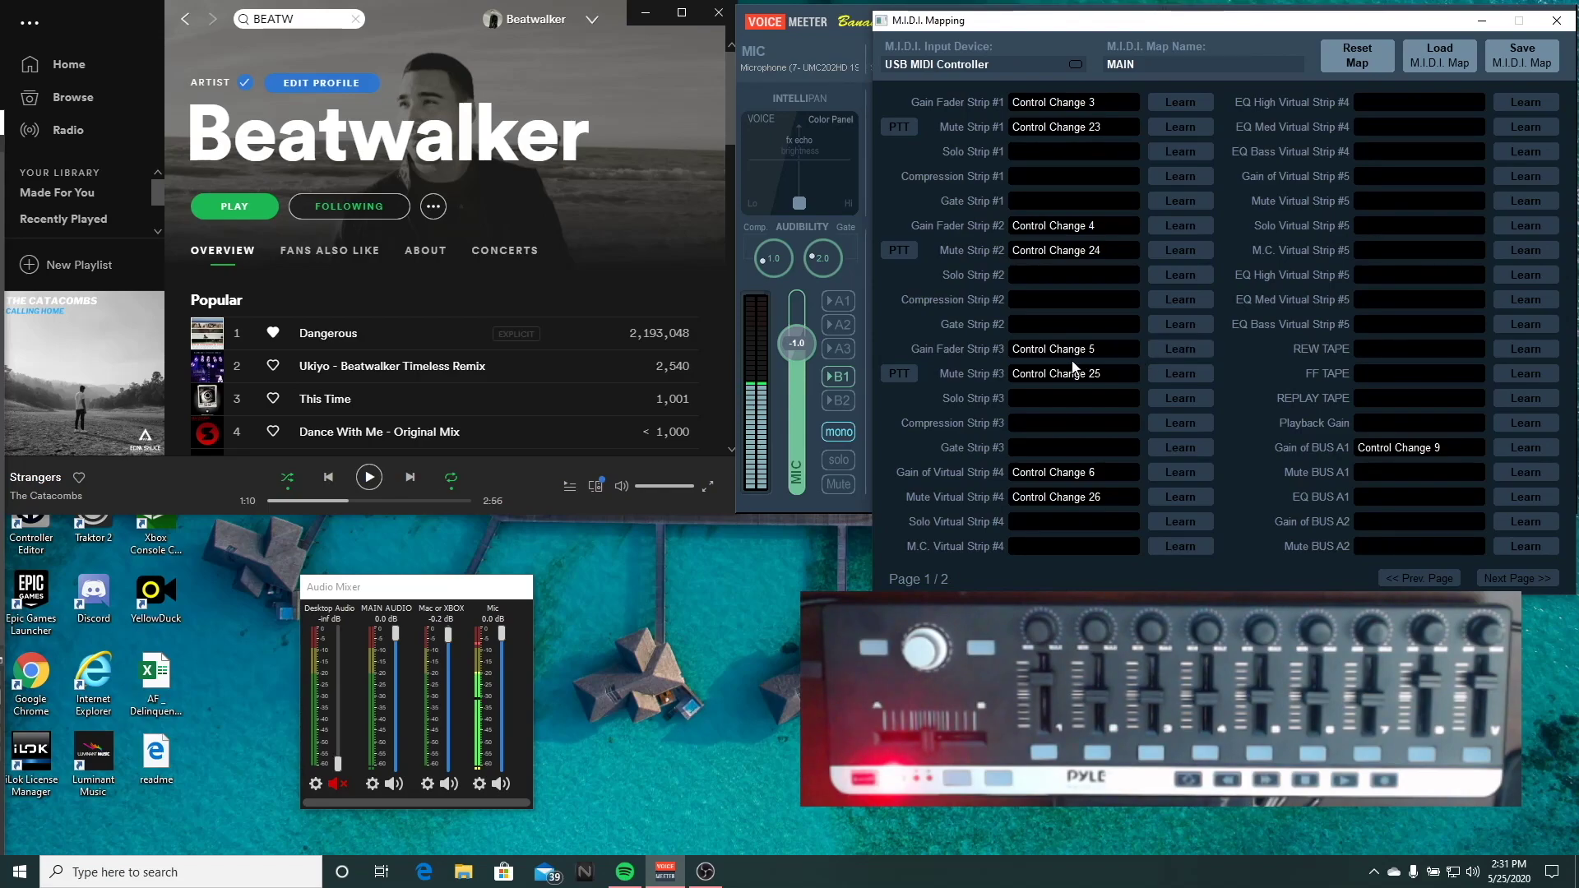
click(1171, 372)
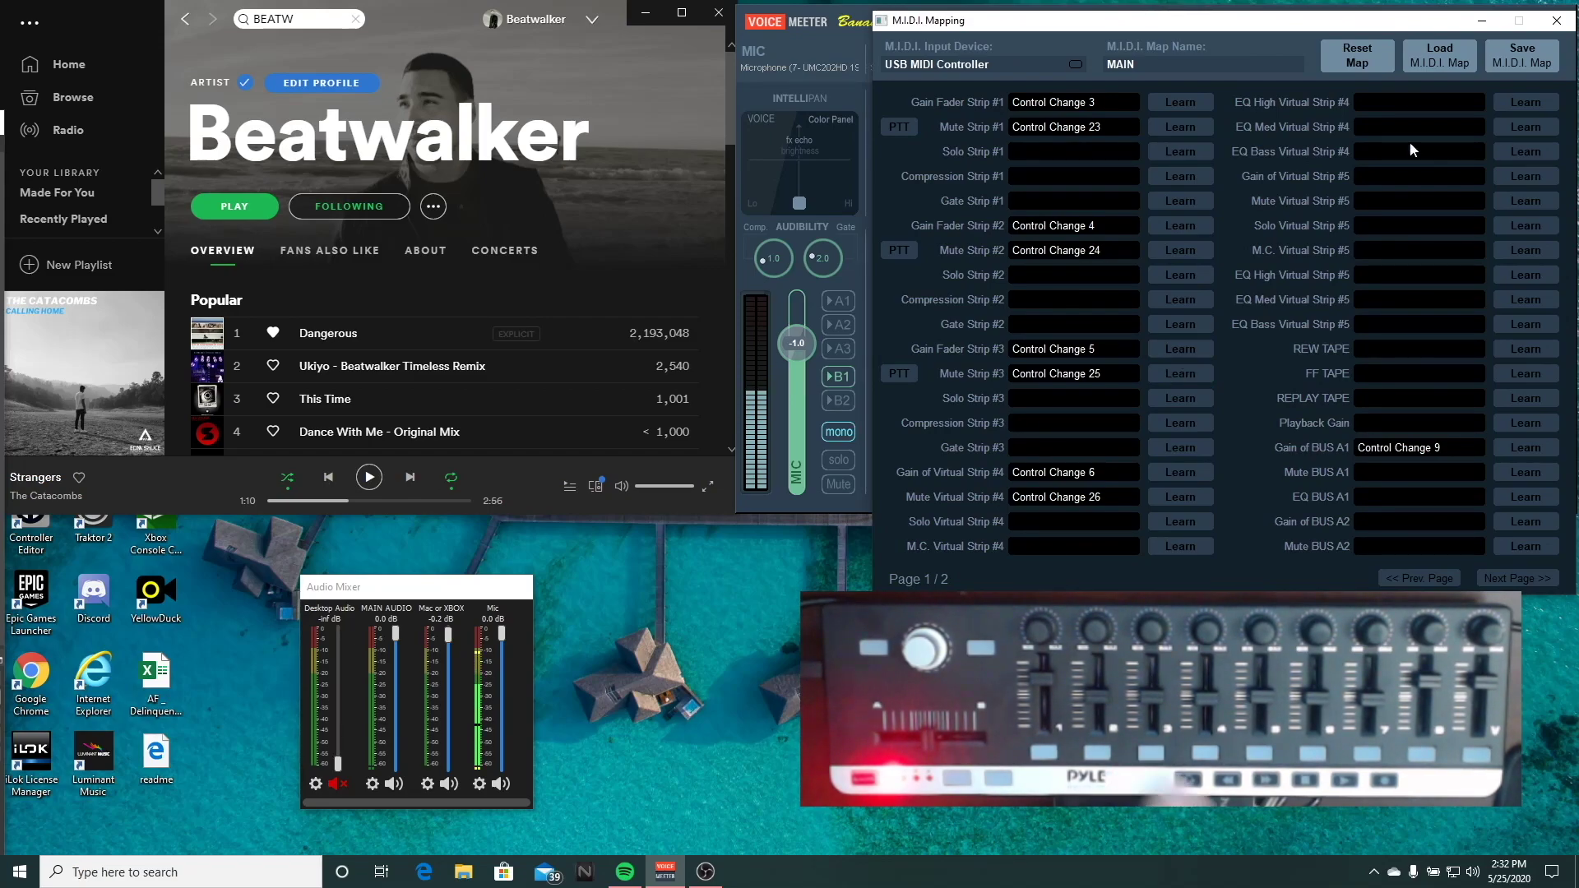
click(1555, 21)
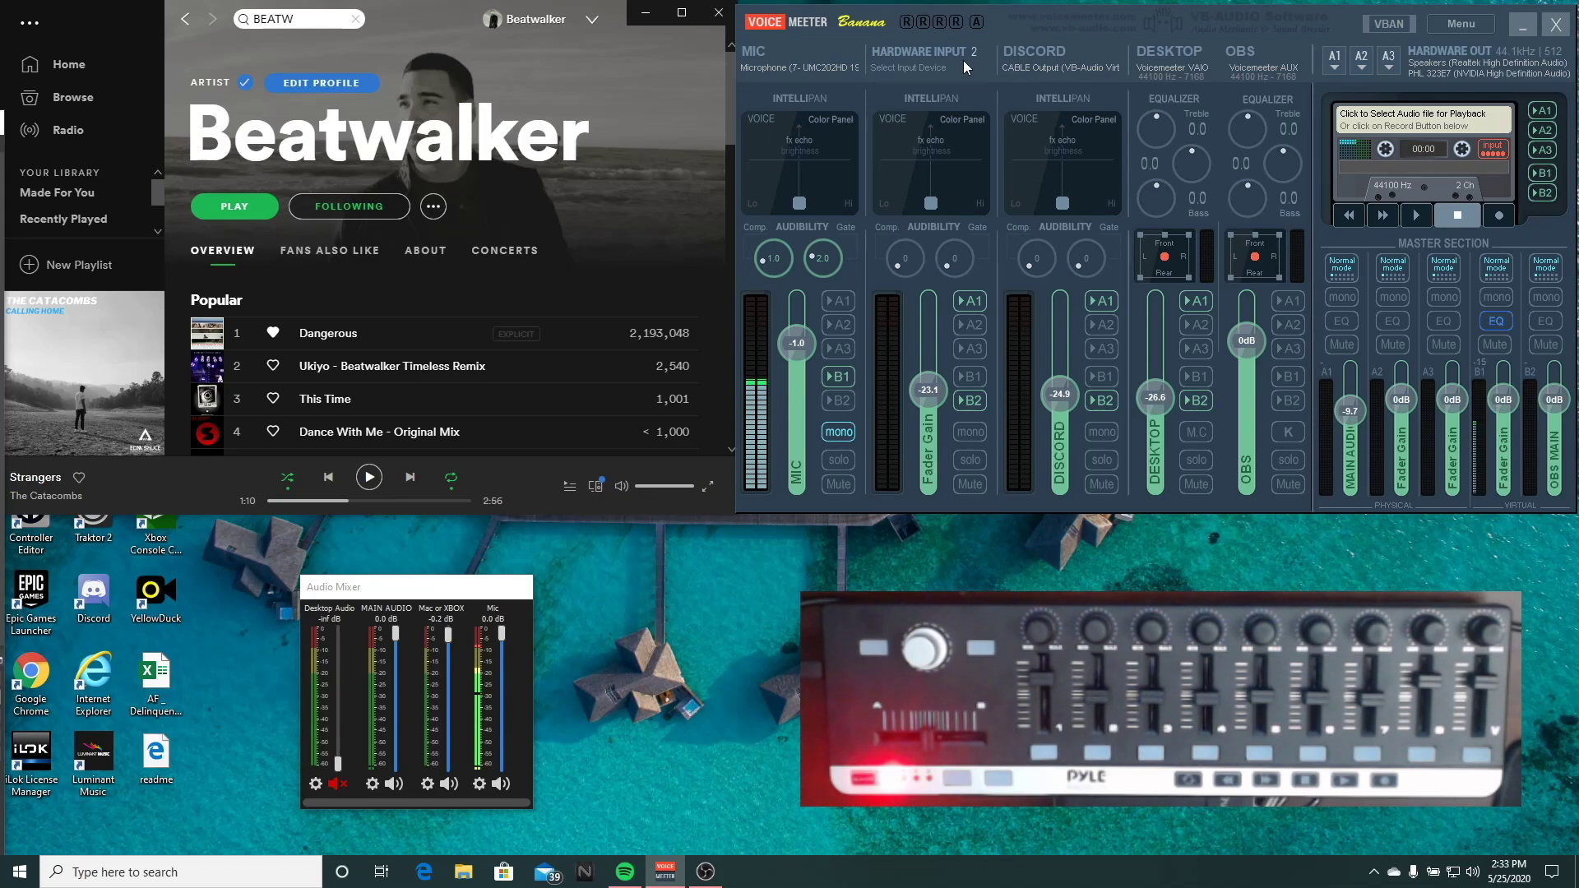
Step: Examine the equalizer bands of virtual bus B1 in Voicemeeter and close the equalizer
right_click(1496, 321)
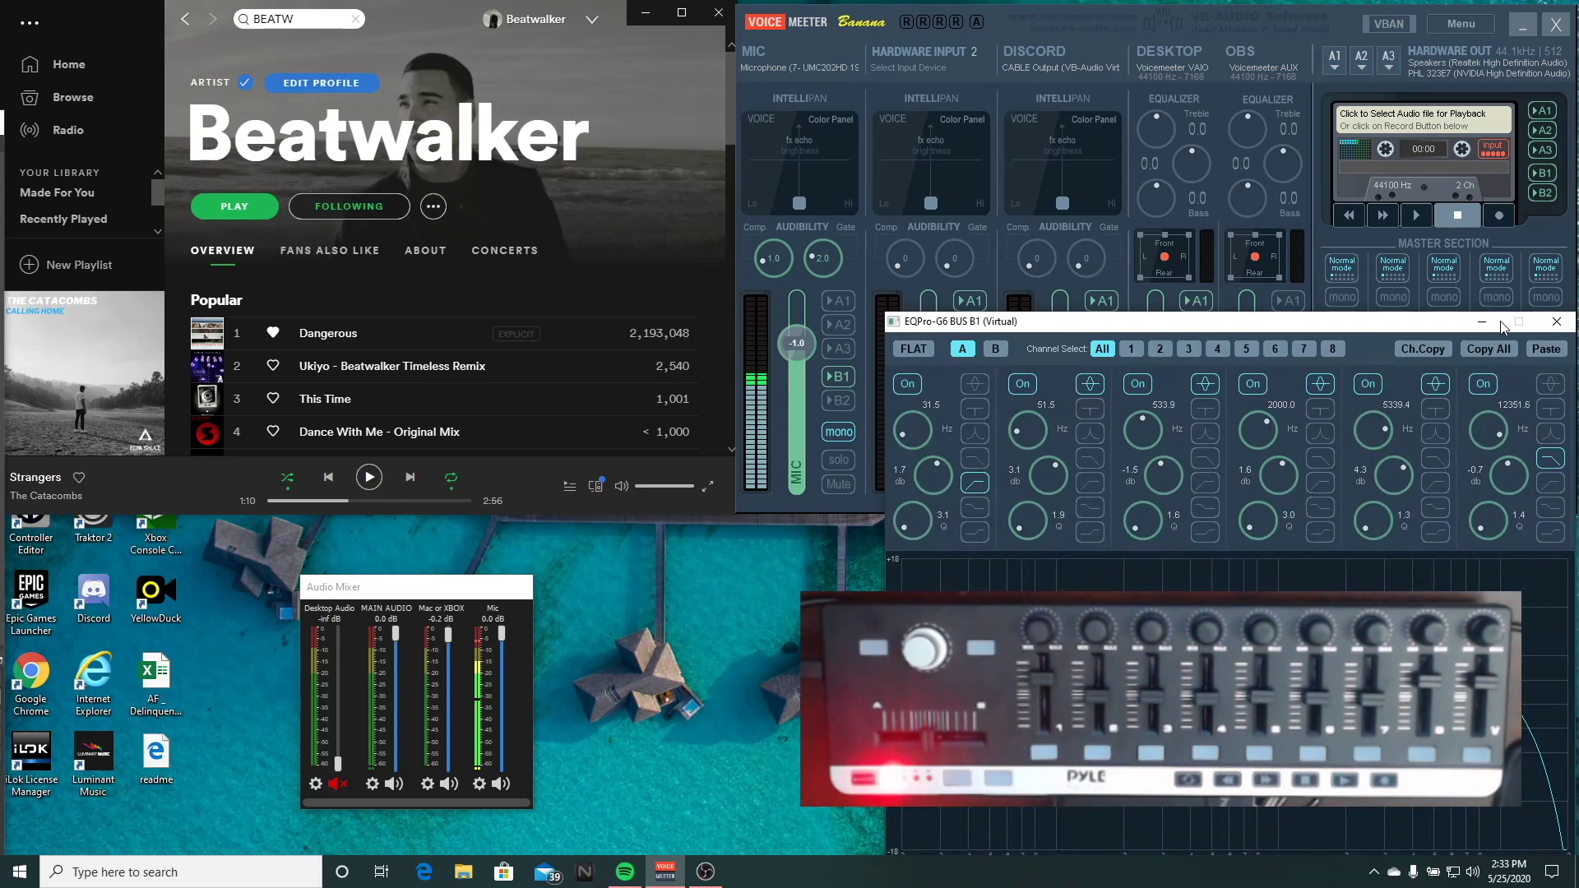
click(1555, 321)
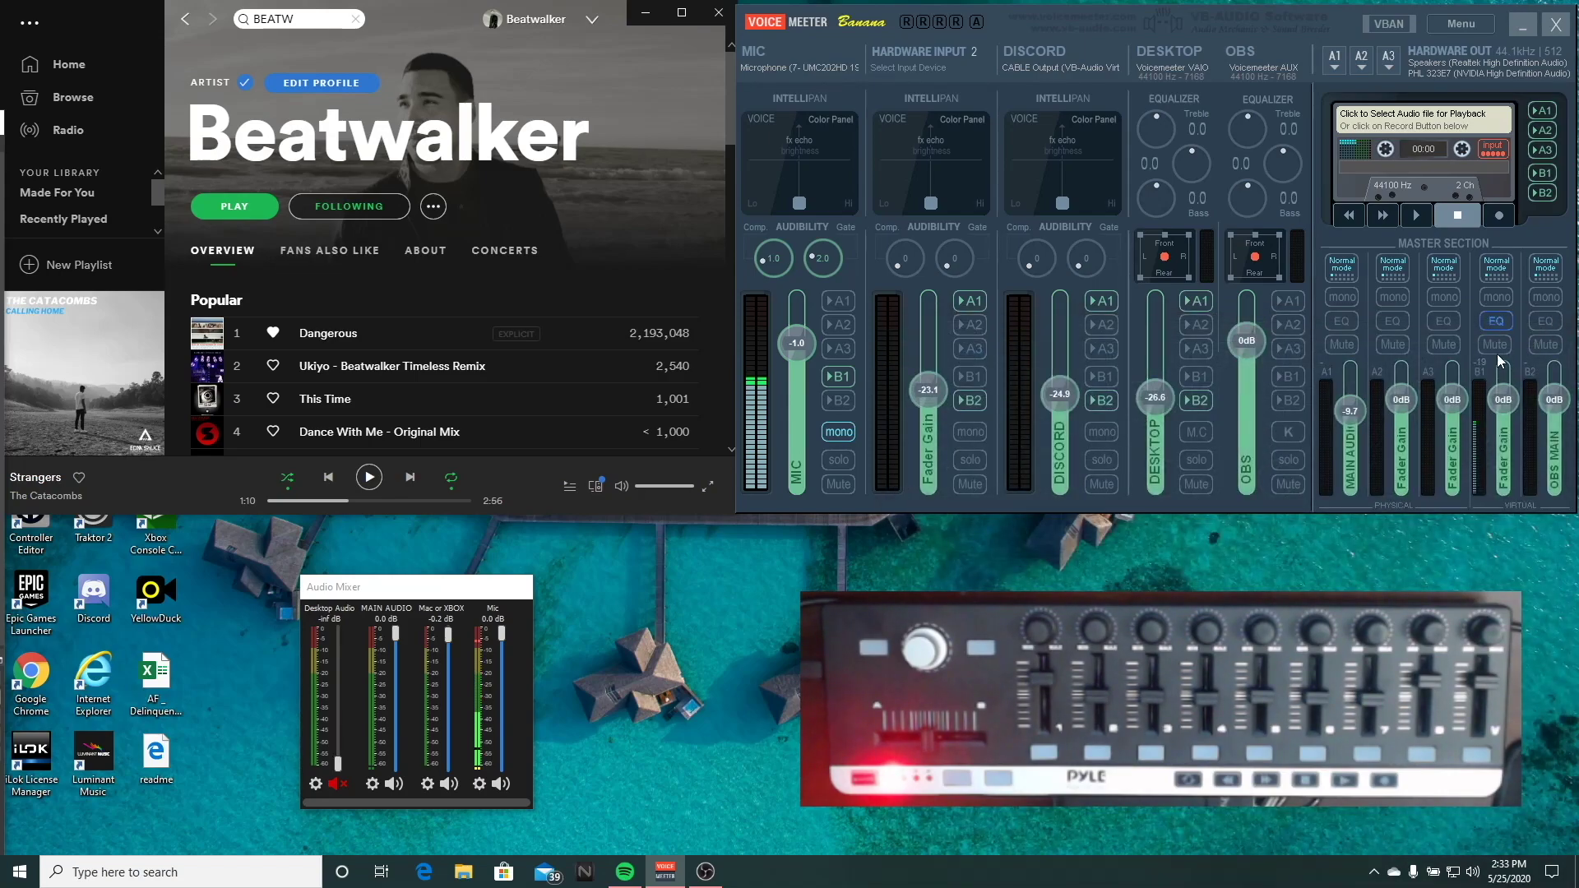